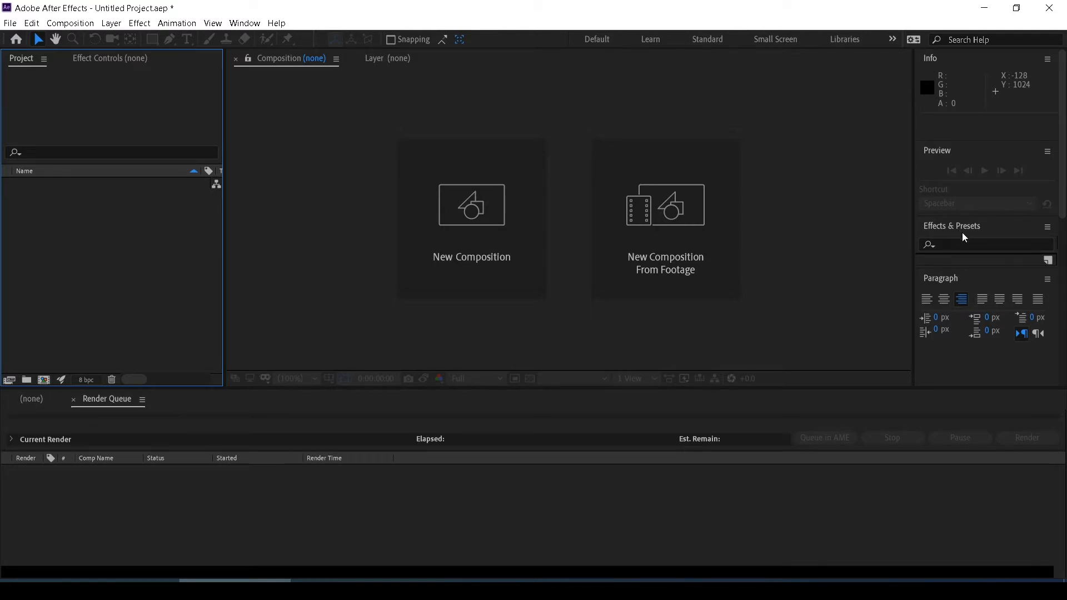
left_click(960, 298)
left_click(44, 380)
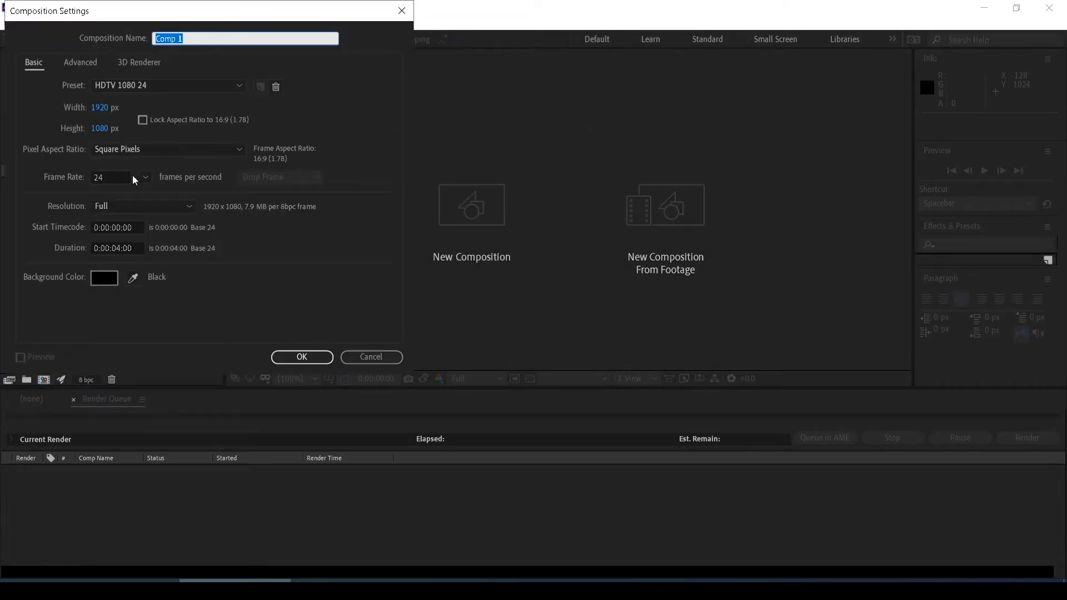
left_click(365, 358)
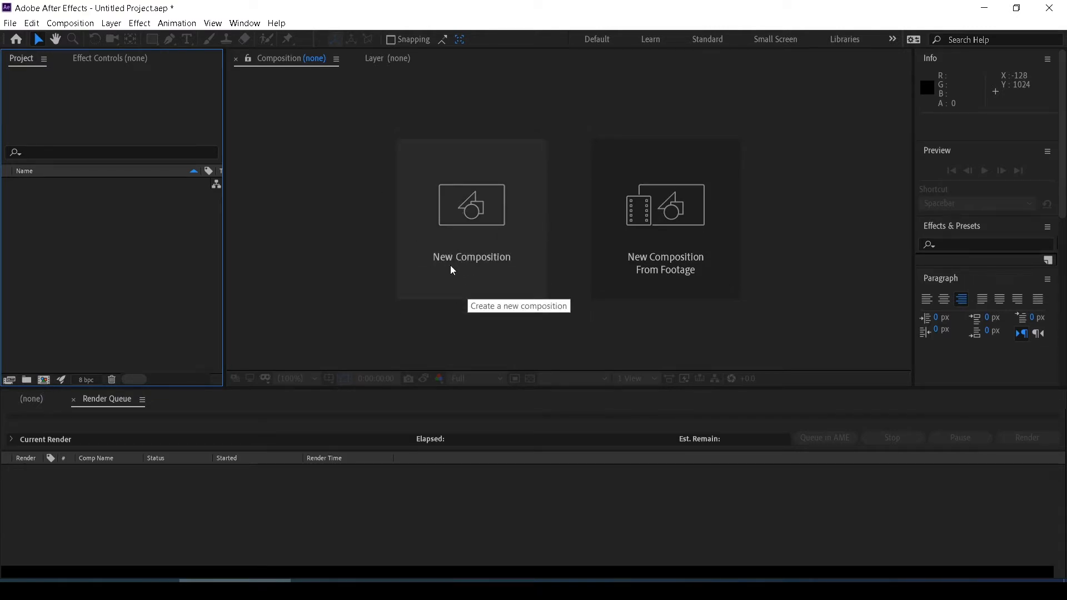
left_click(458, 237)
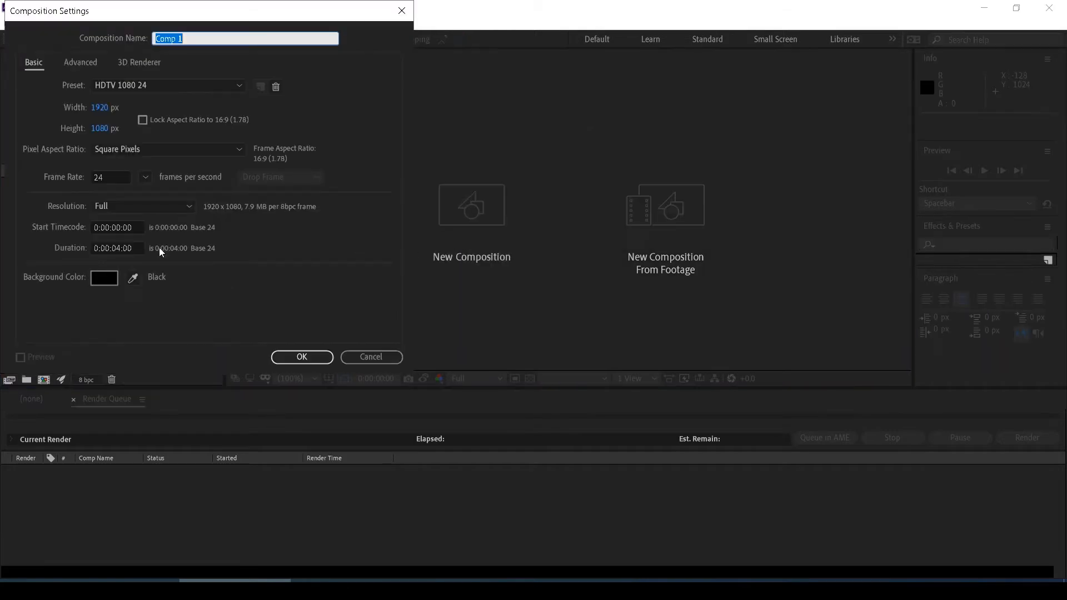
left_click(359, 357)
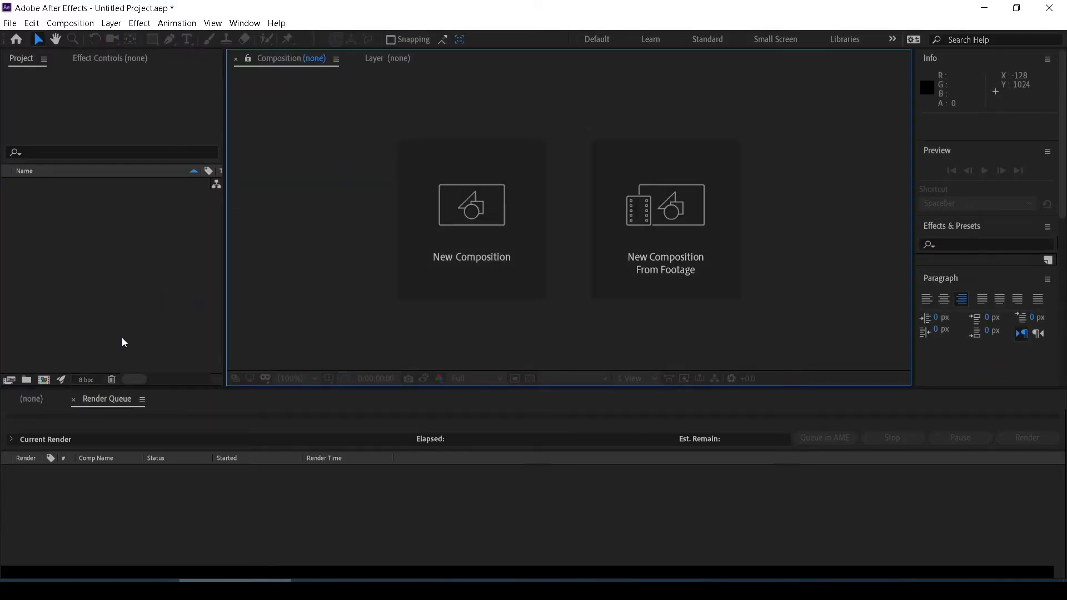
Create a new composition named "MAK Animation Class 1 AE" using the HDTV 1080 24 preset.
left_click(44, 380)
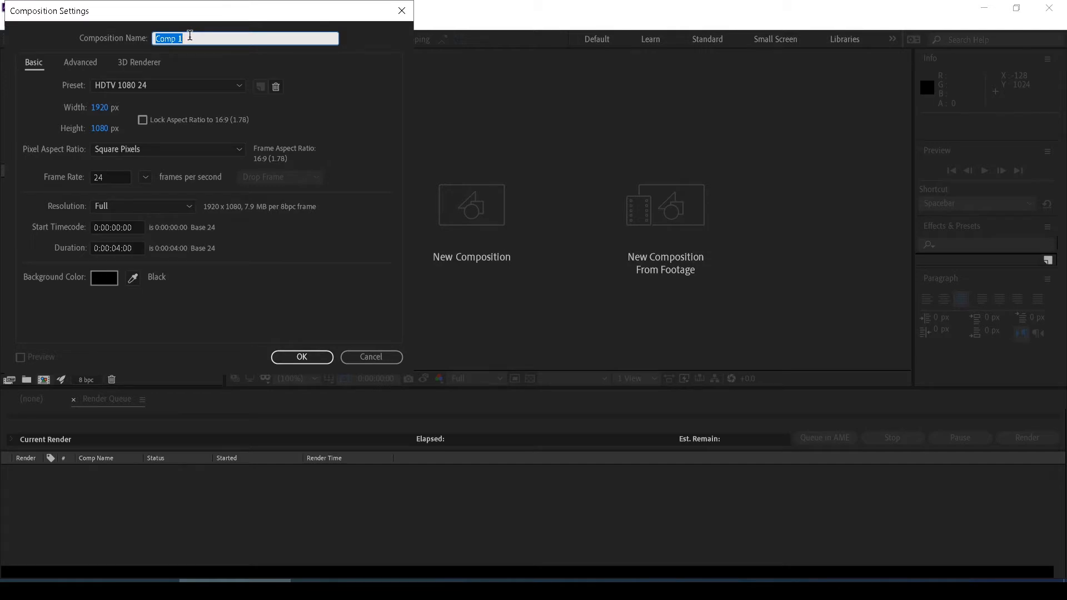
type("MAK Animation Class 1 AE")
left_click(80, 63)
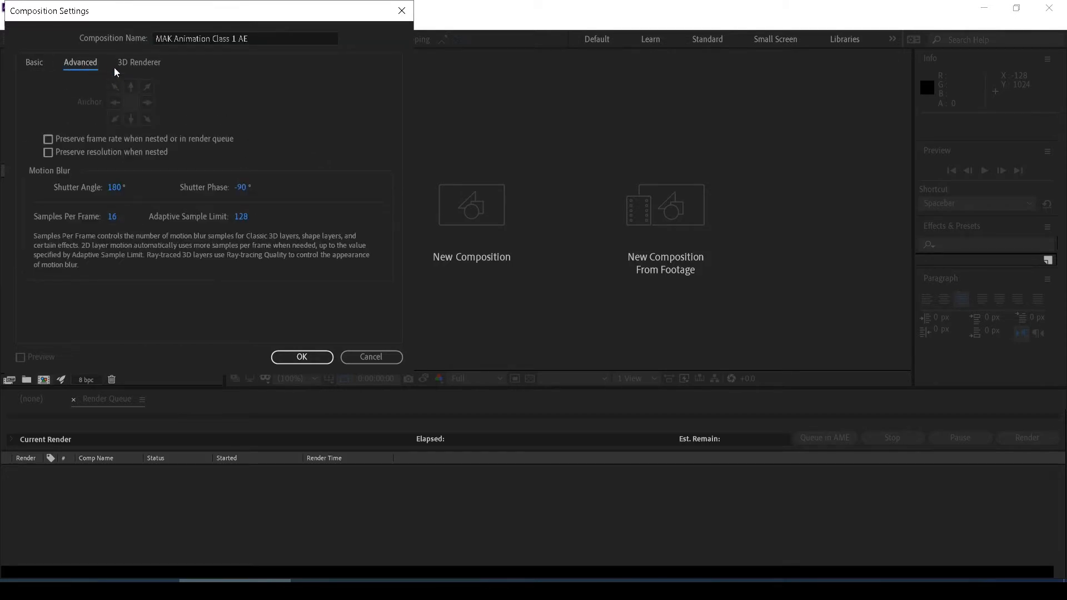
left_click(135, 65)
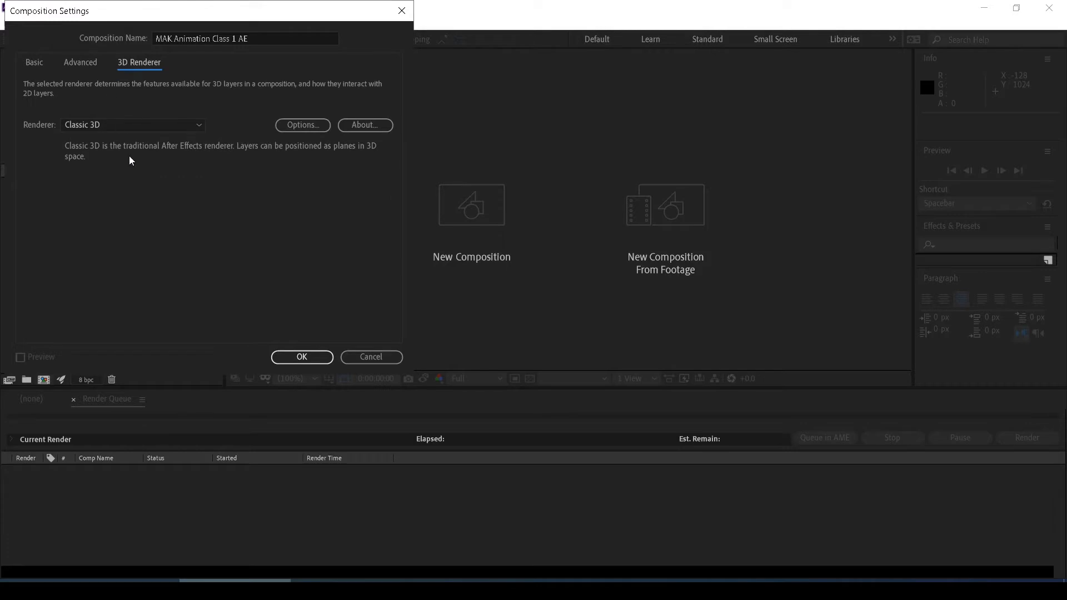
left_click(30, 60)
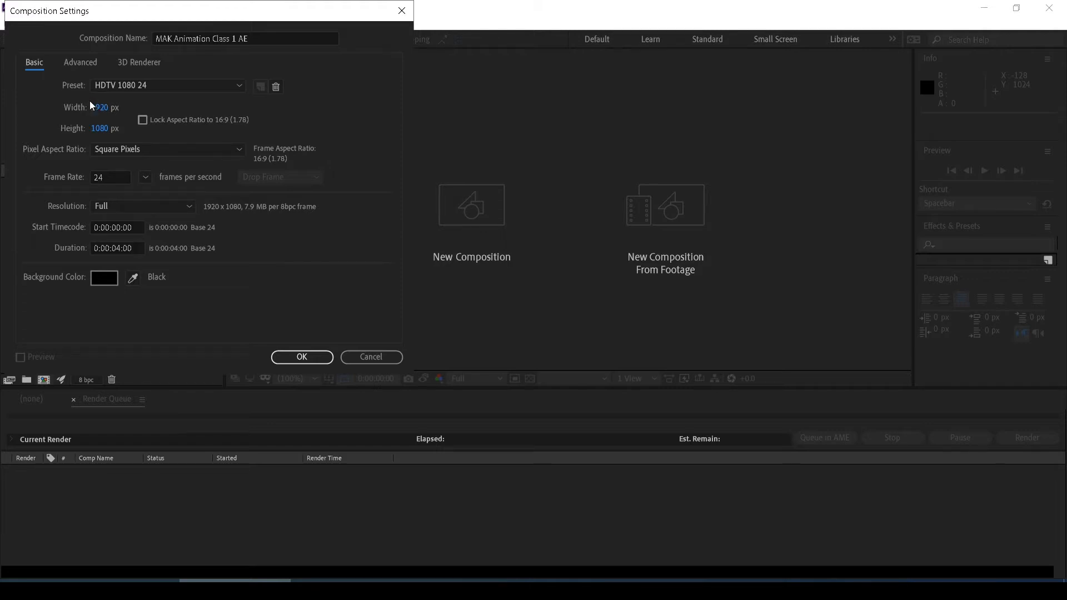
left_click(166, 88)
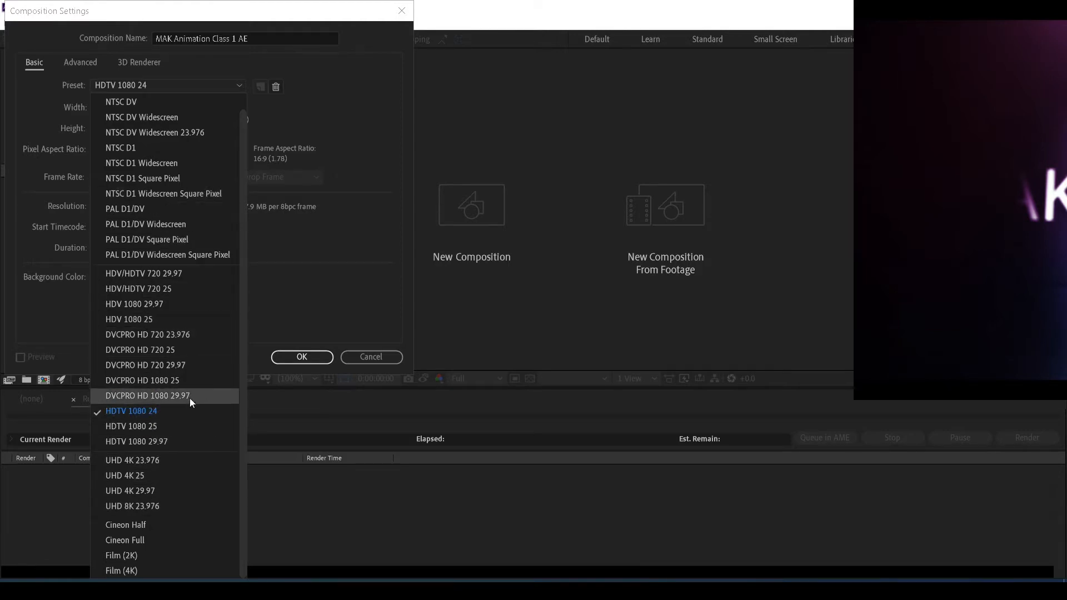
left_click(278, 360)
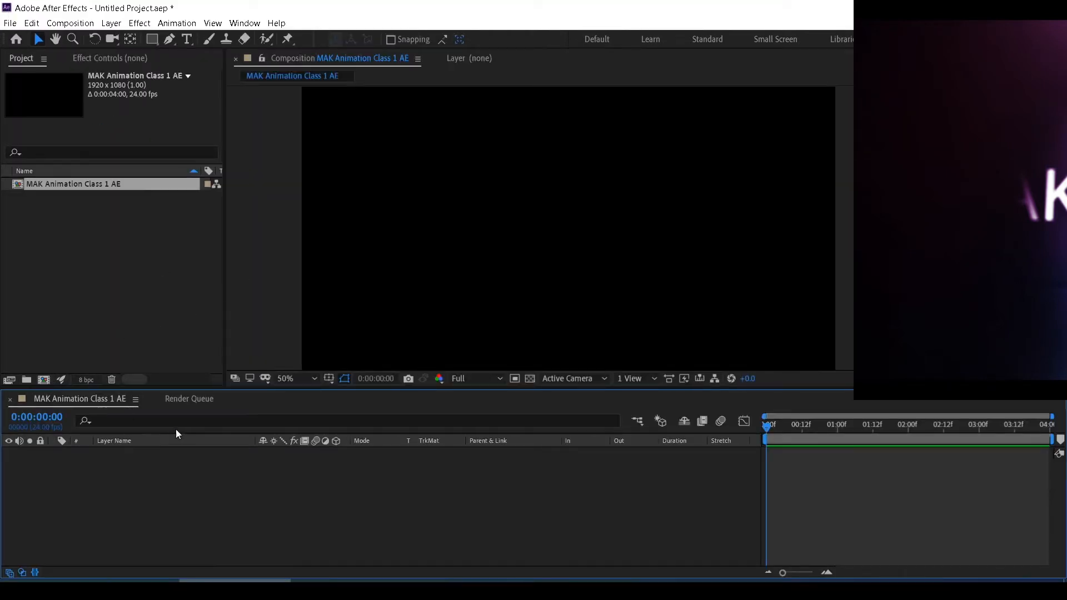
Switch to Premiere Pro and close it without saving the changes to Circule.prproj.
key("ctrl+k")
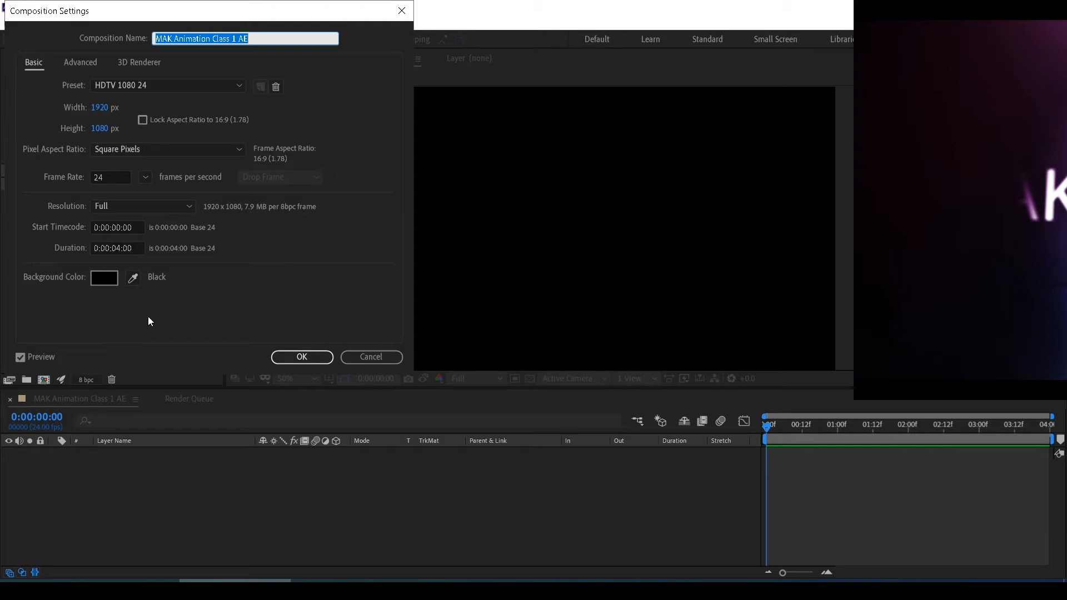
left_click(362, 361)
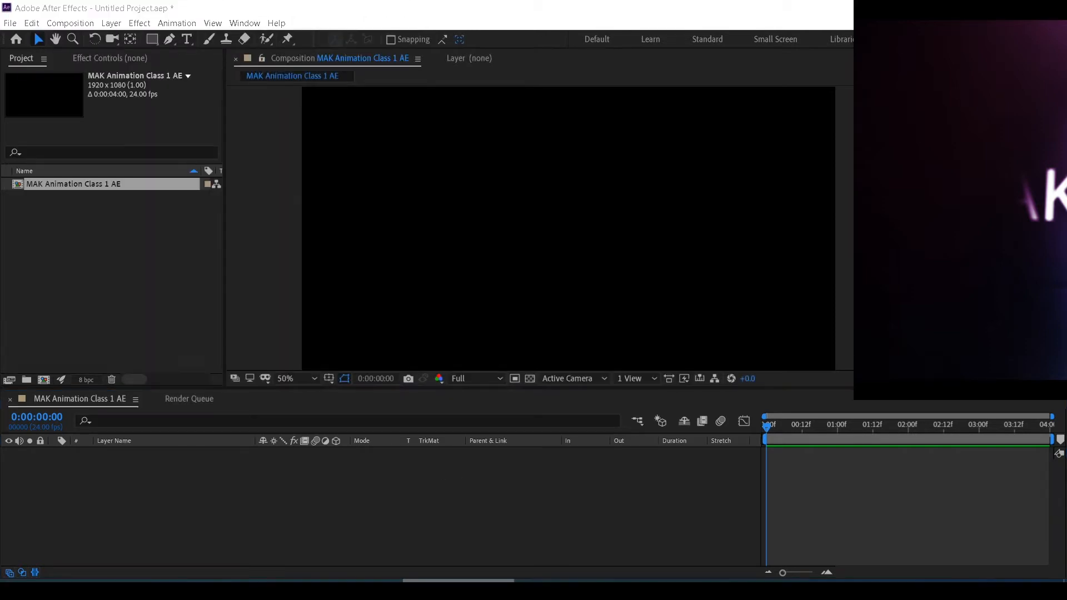
right_click(458, 591)
left_click(431, 564)
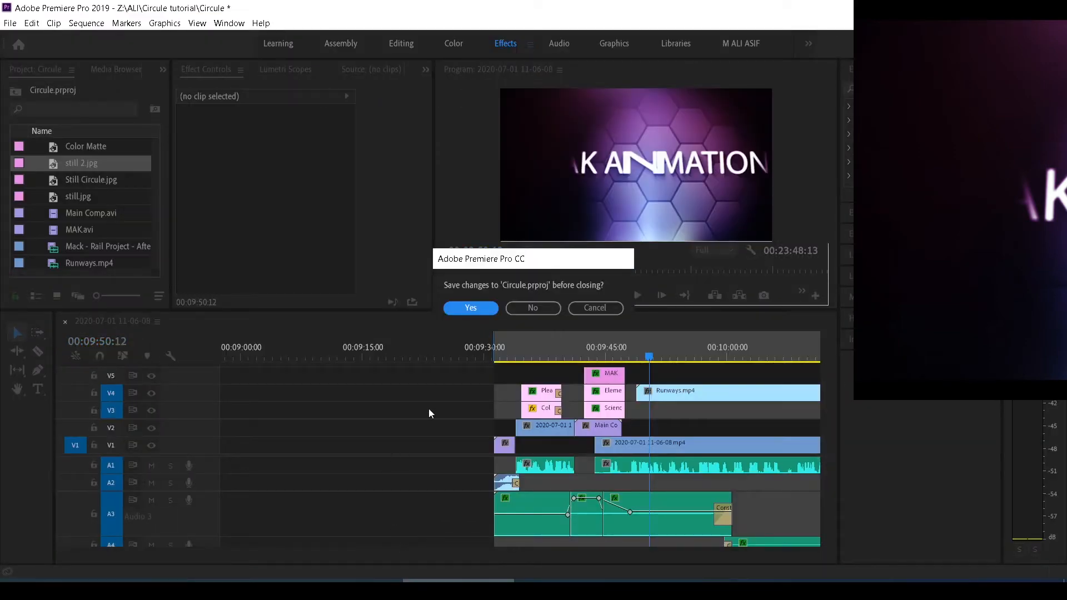
left_click(532, 306)
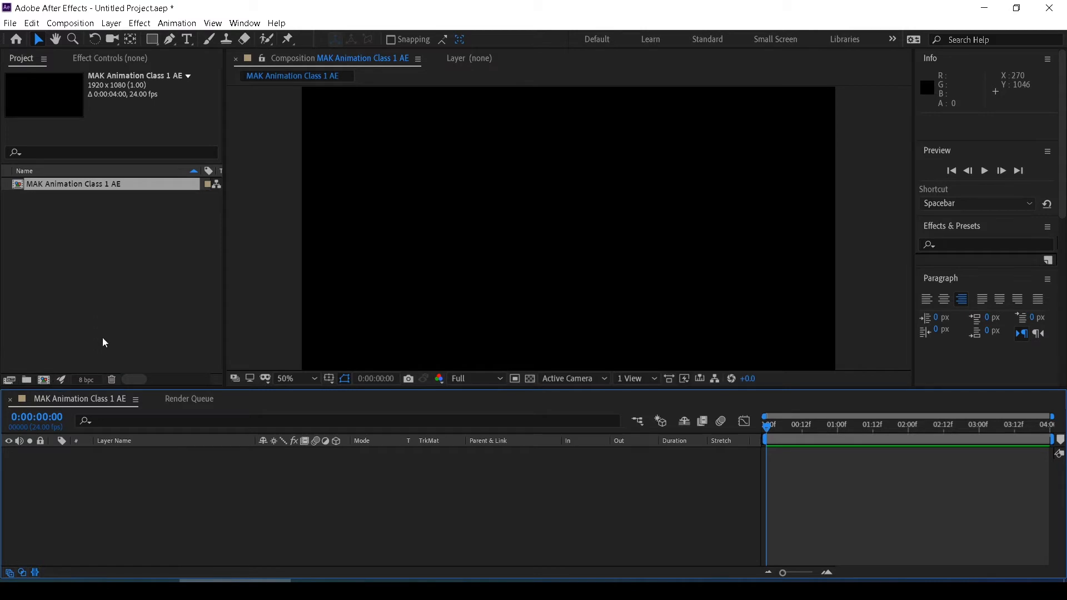
Reopen the composition's settings, try a frame rate of 25 fps and check the matching preset.
key("ctrl+k")
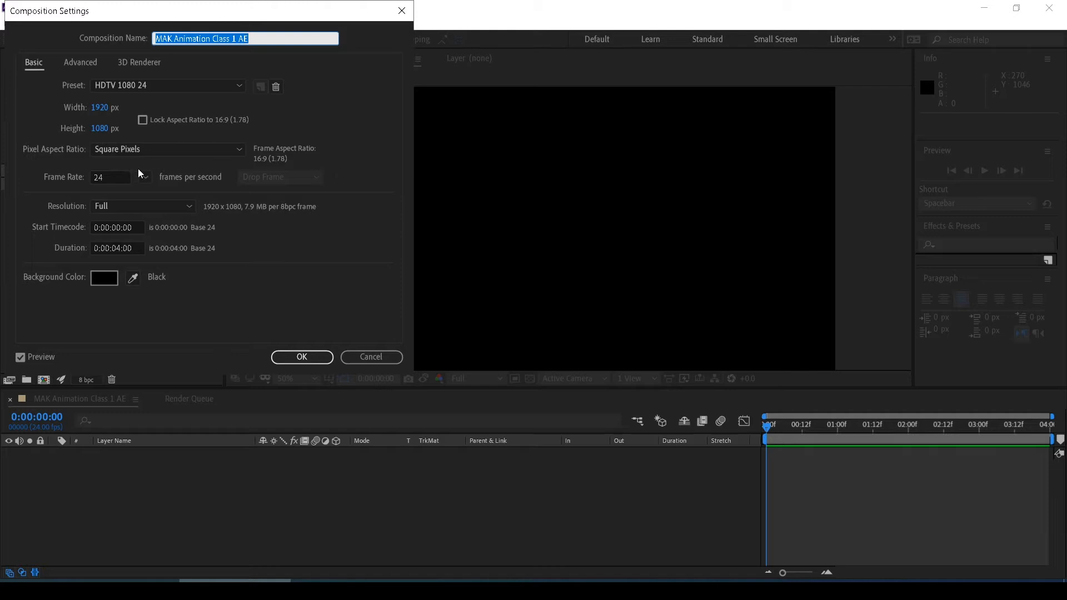
double_click(106, 178)
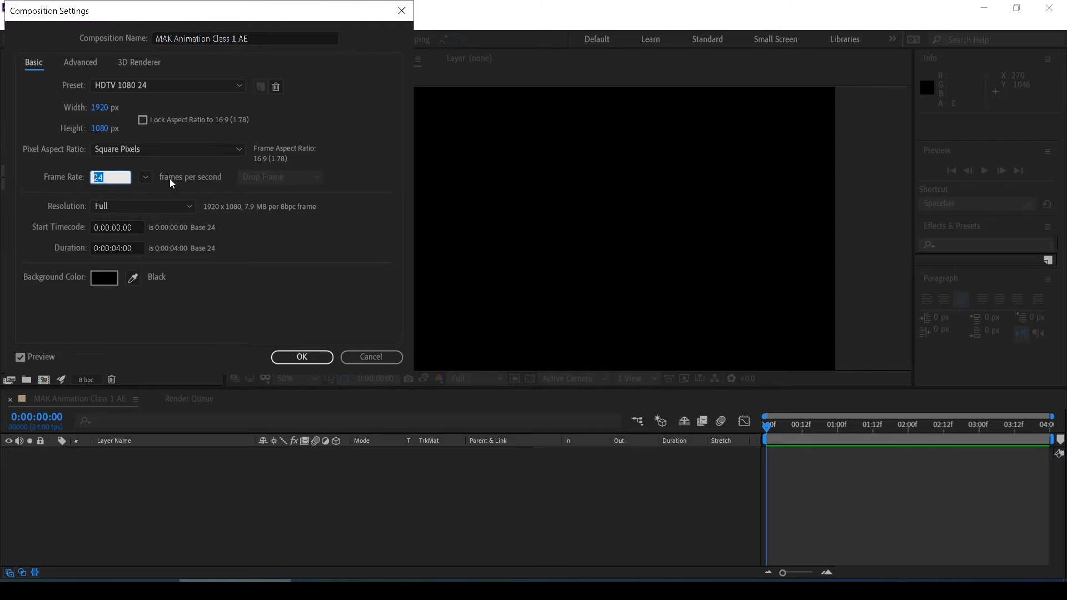
left_click(145, 177)
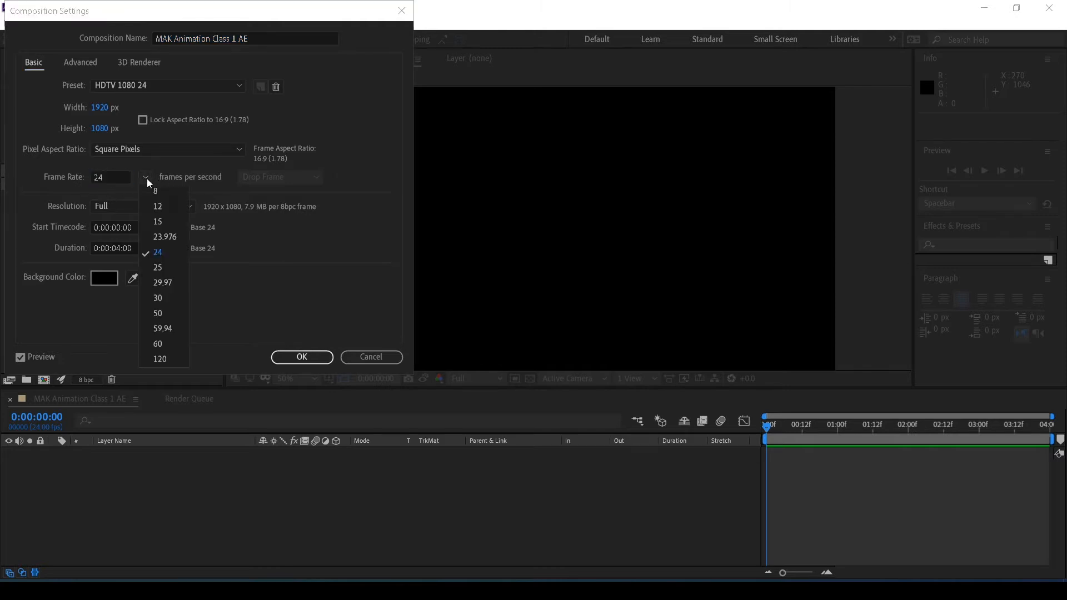
left_click(162, 272)
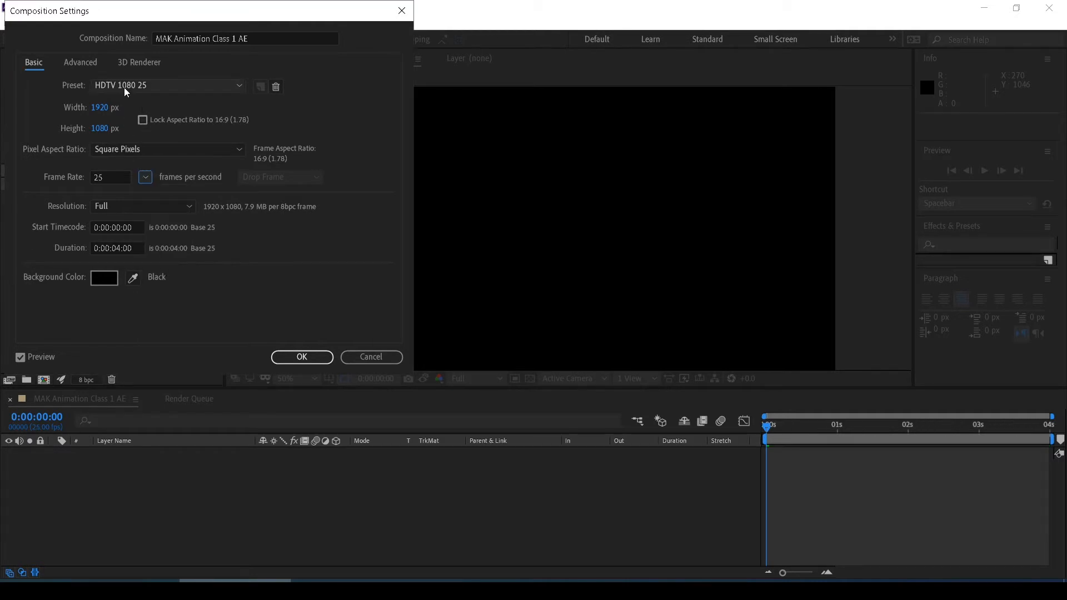
left_click(232, 88)
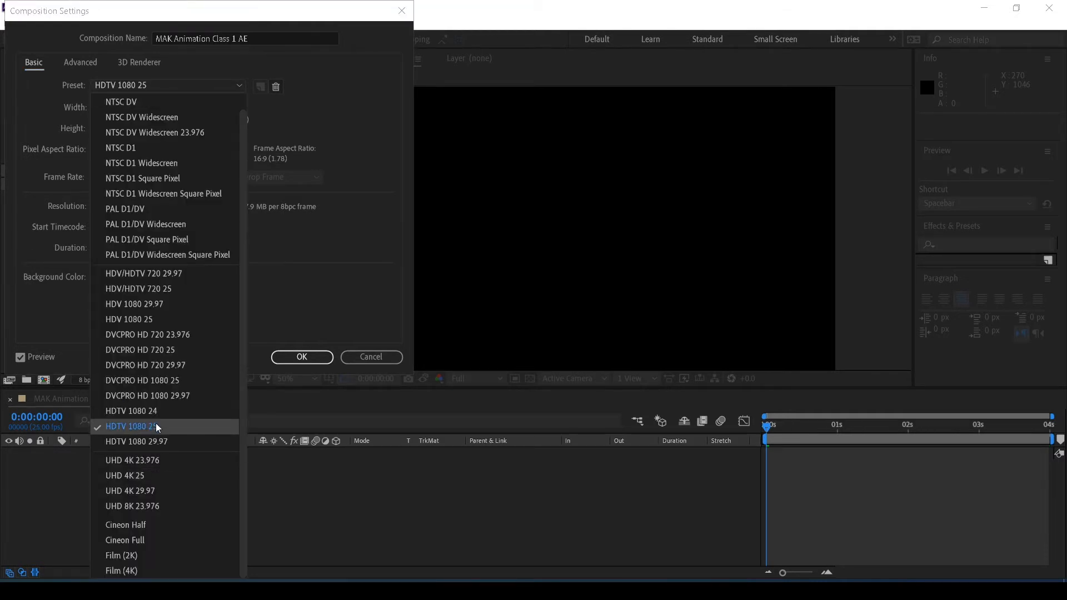
left_click(305, 335)
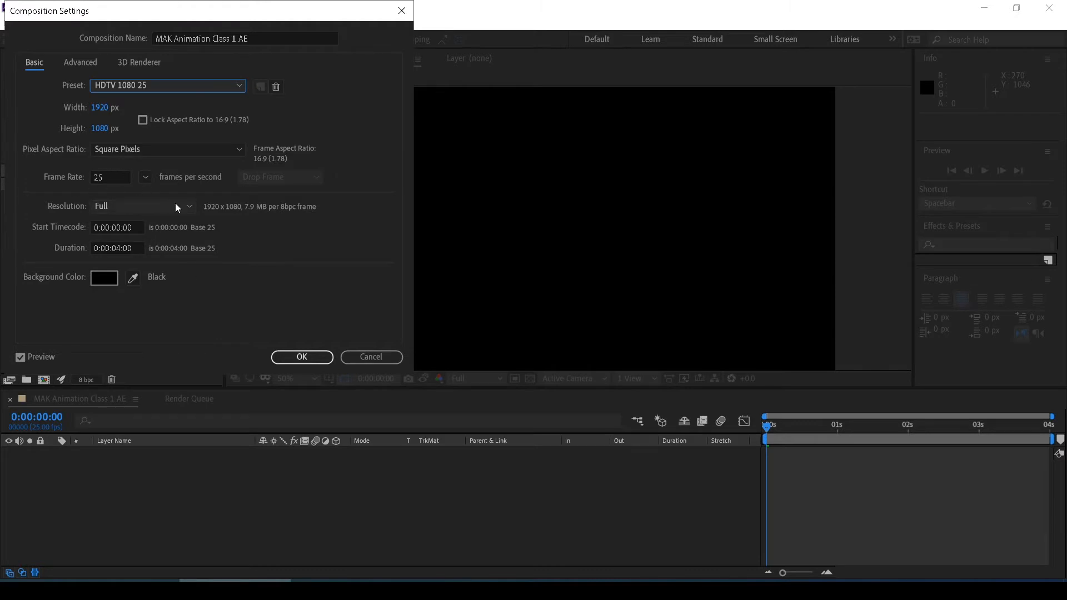
Try frame rates of 29.97 and 30 fps for the composition.
left_click(146, 177)
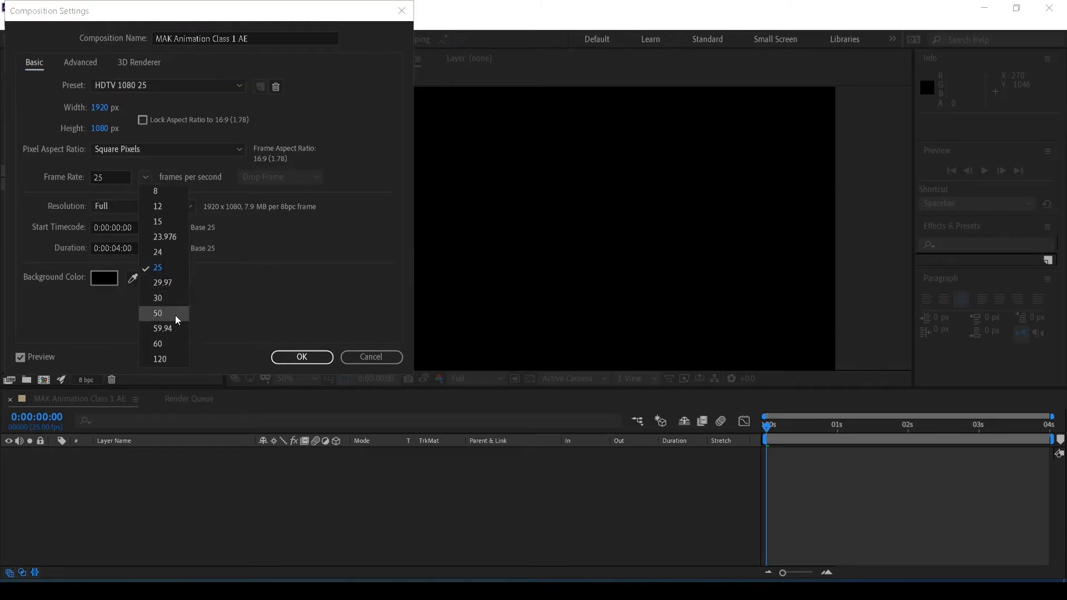
left_click(163, 283)
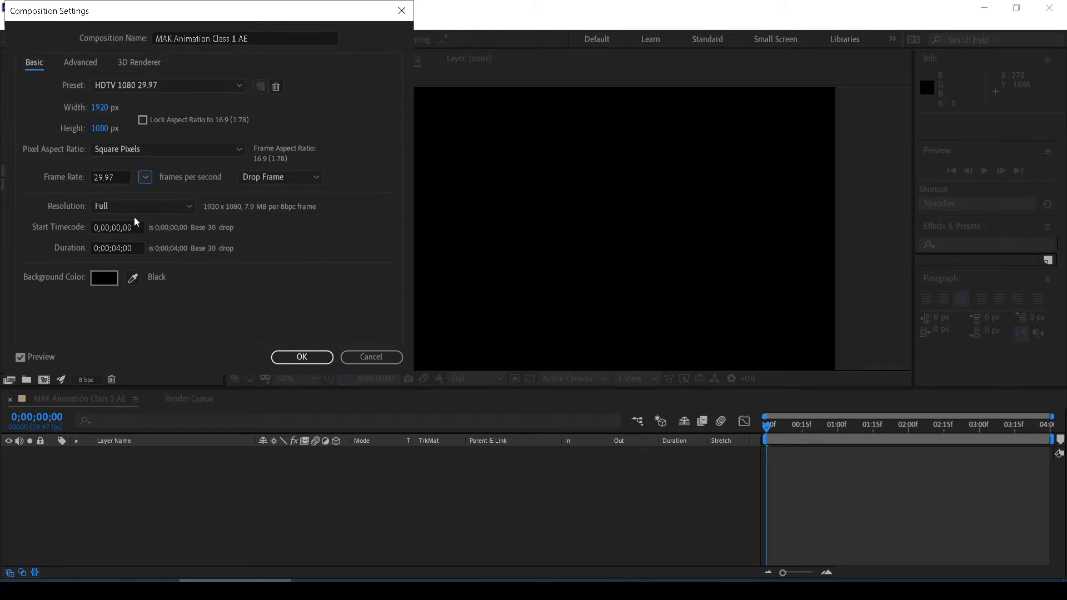
left_click(145, 177)
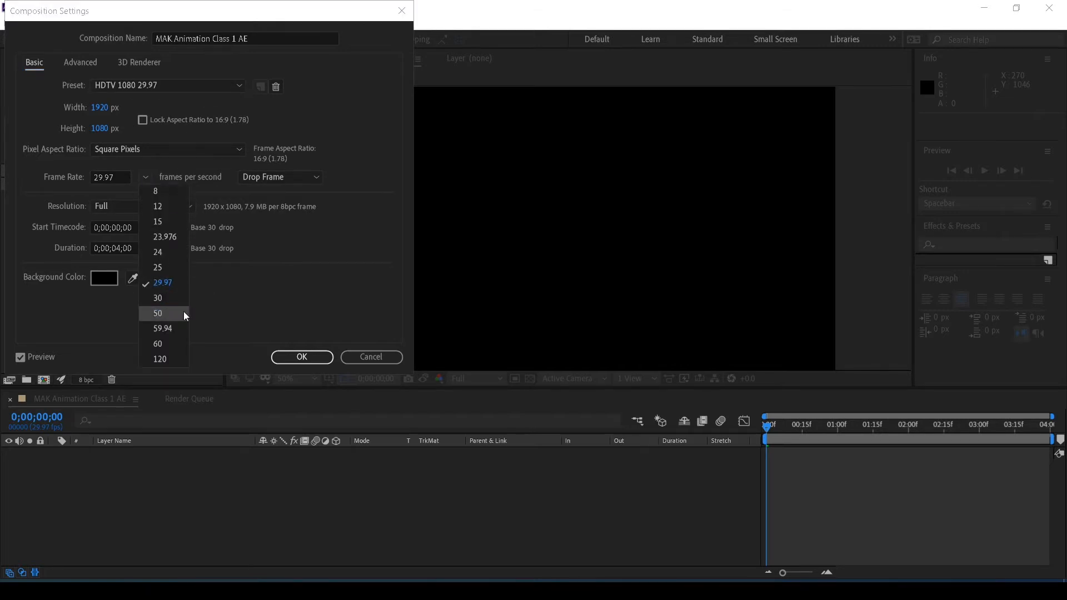
left_click(158, 298)
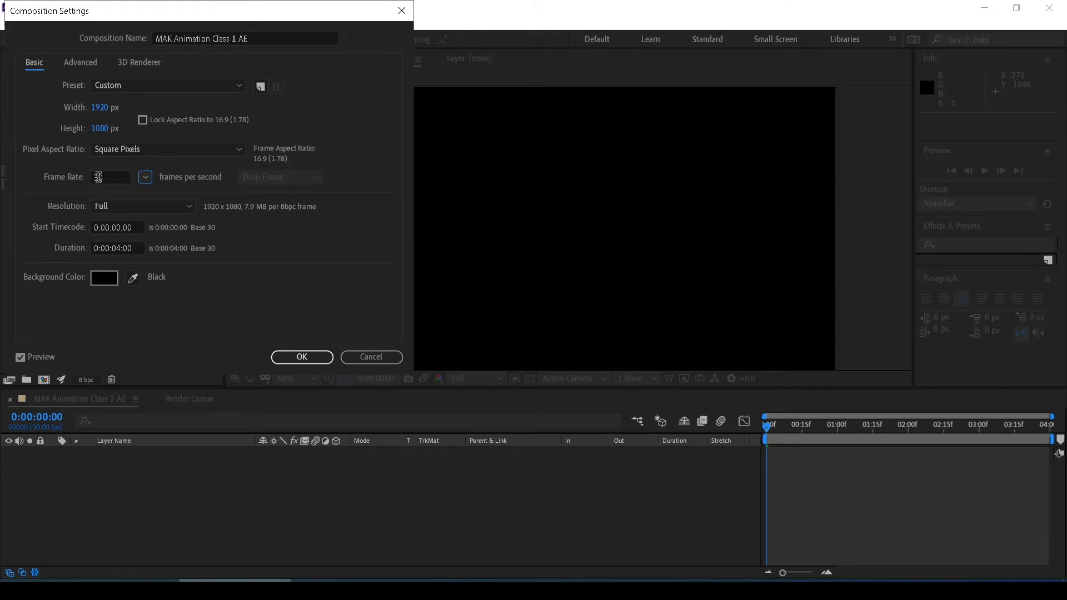
left_click_drag(107, 177, 79, 177)
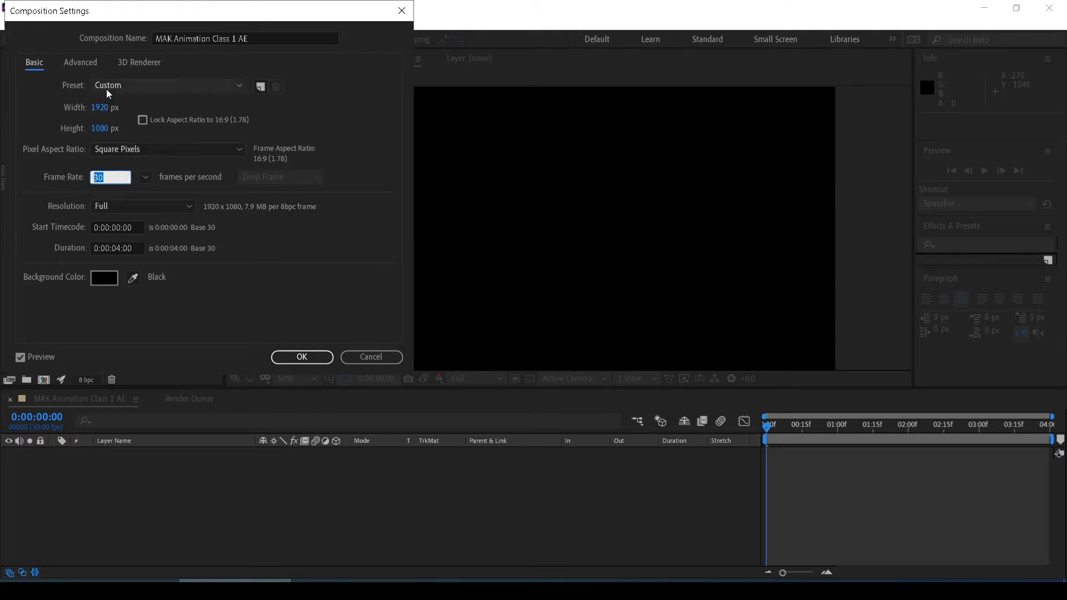
Choose the HDTV 1080 24 preset for the composition and view the pixel aspect ratio options, keeping Square Pixels.
left_click(197, 88)
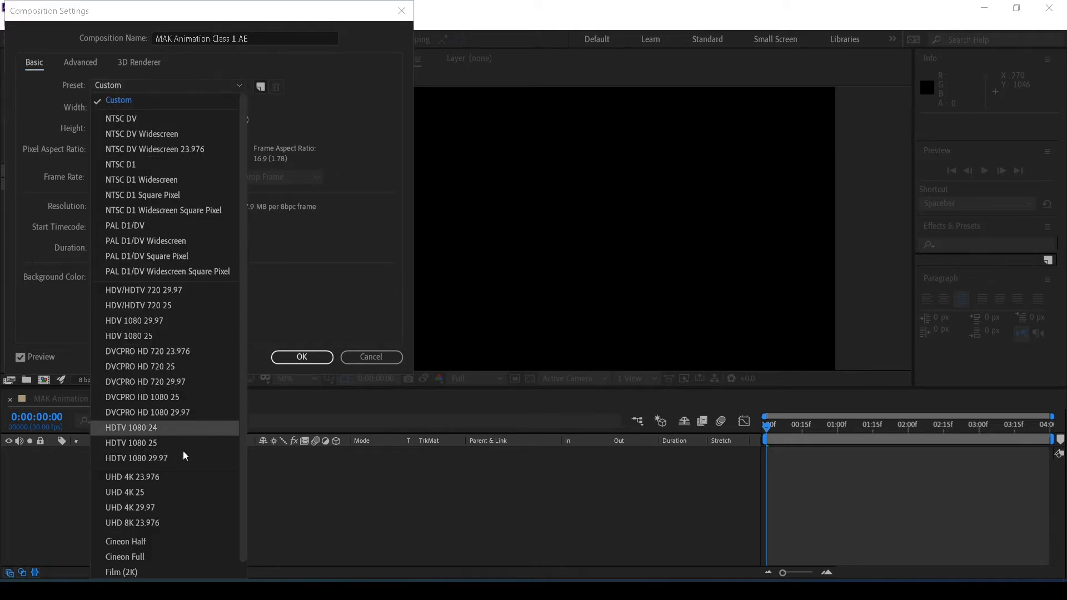
left_click(155, 432)
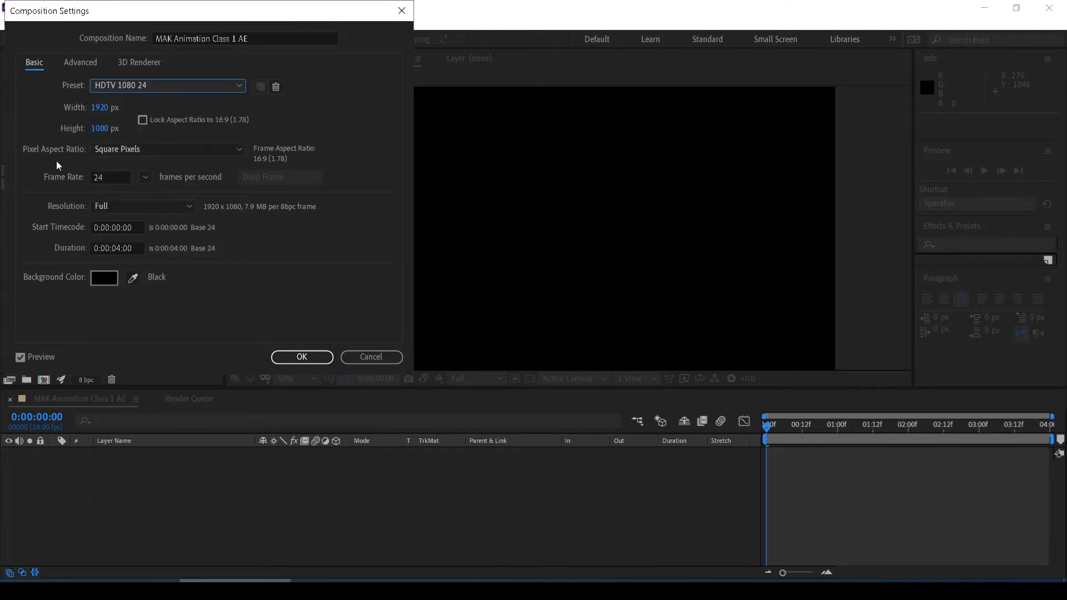
left_click(162, 148)
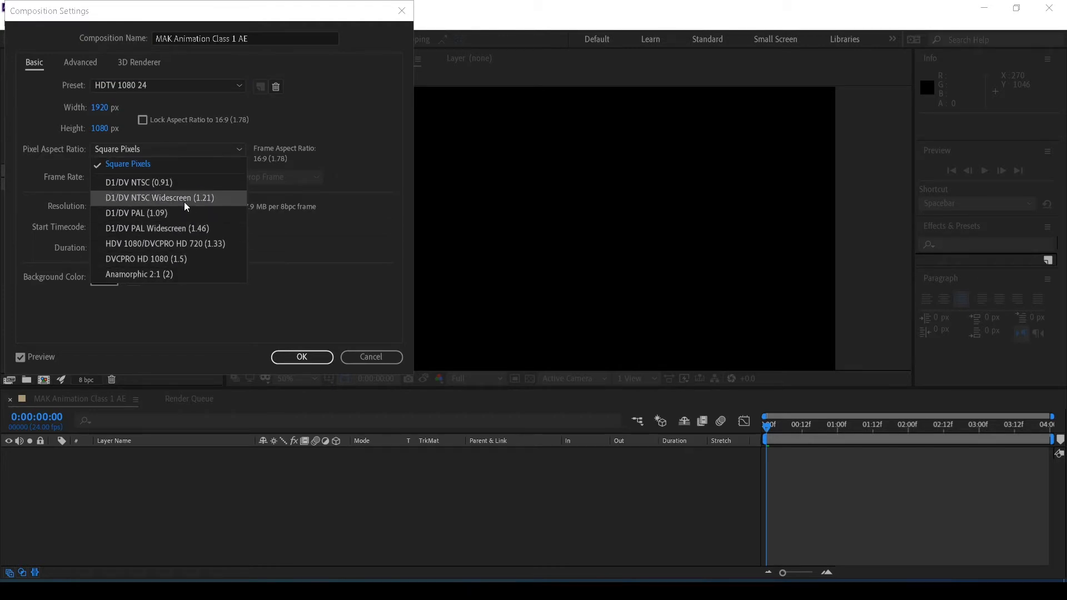
left_click(298, 271)
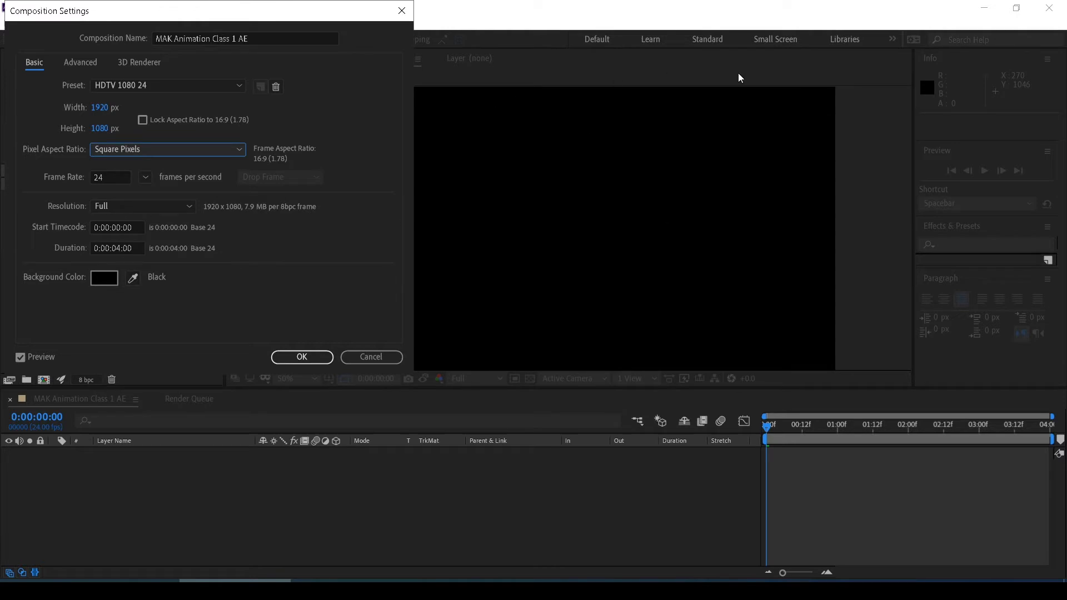
Set the composition's resolution to Half and look over the other resolution options.
left_click(184, 203)
left_click(134, 239)
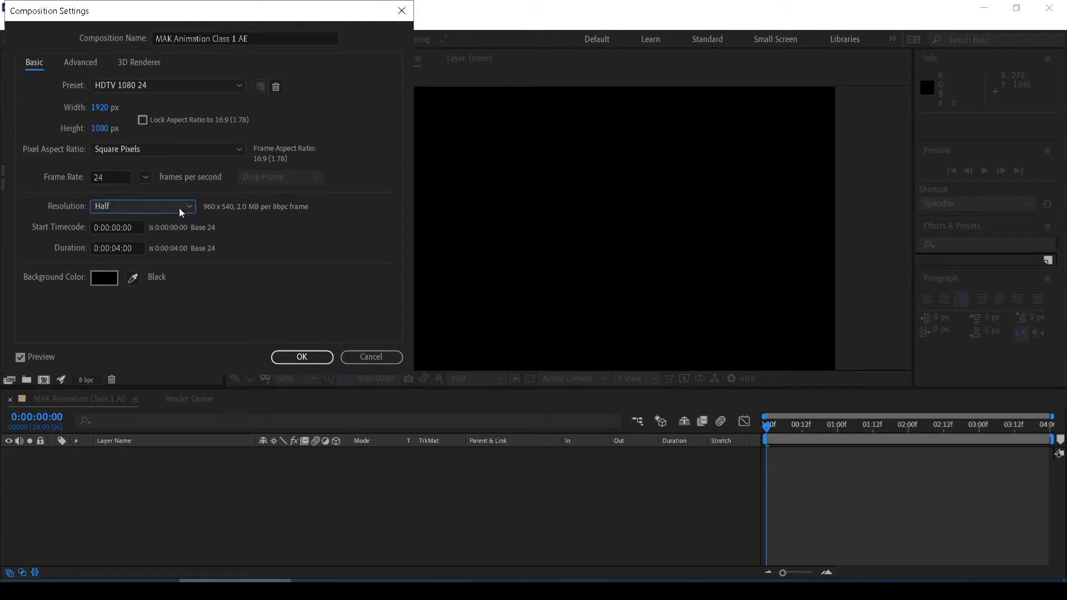
left_click(161, 206)
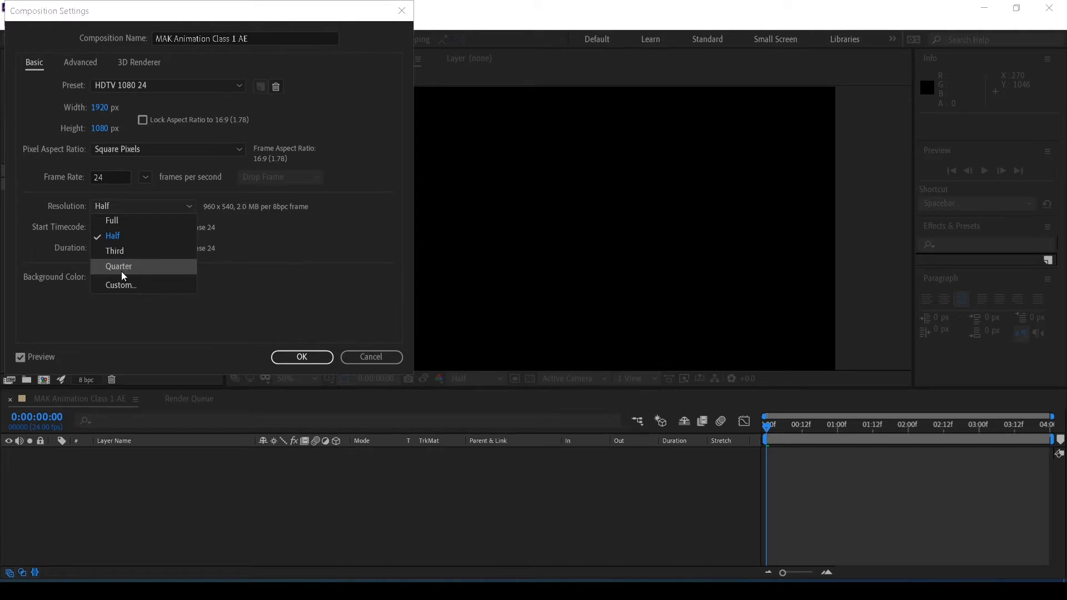
left_click(147, 315)
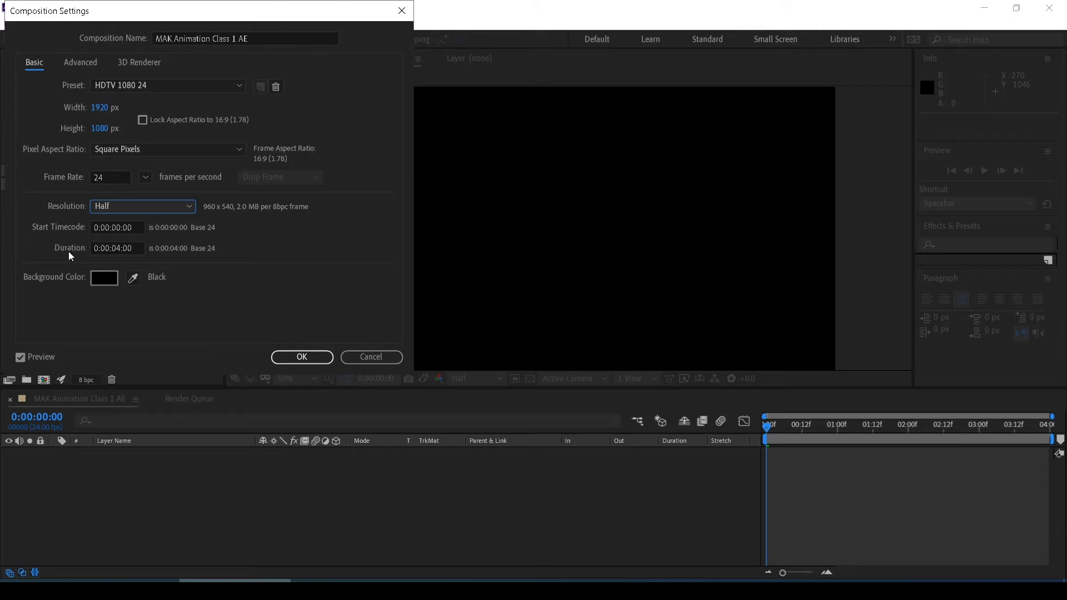
Set the composition's duration to 10 seconds (0:00:10:00).
left_click(139, 248)
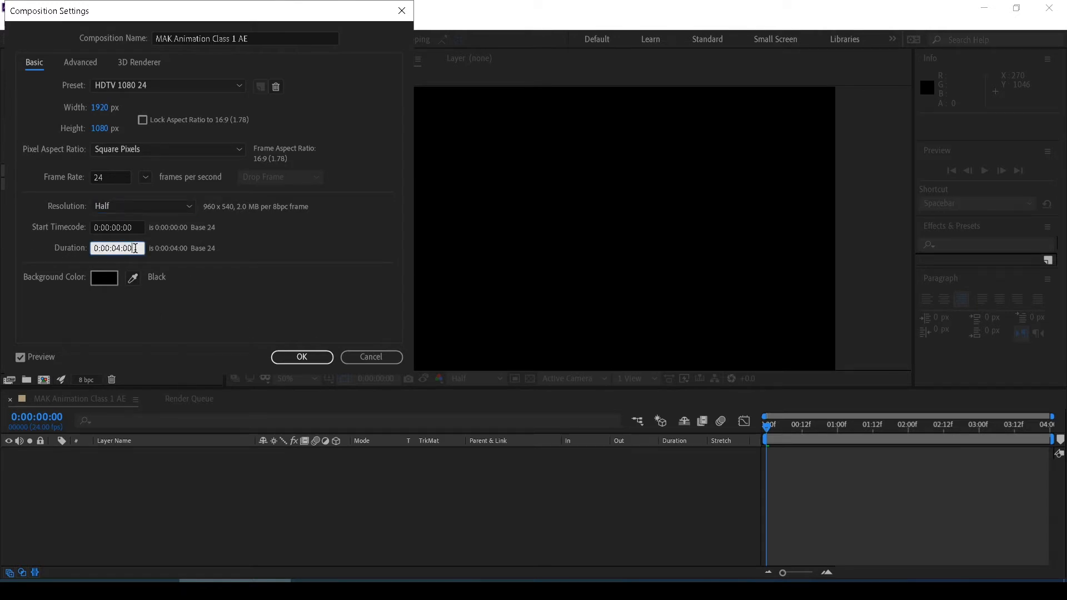
left_click_drag(133, 247, 124, 246)
left_click_drag(122, 248, 112, 250)
double_click(105, 248)
left_click(97, 248)
double_click(97, 249)
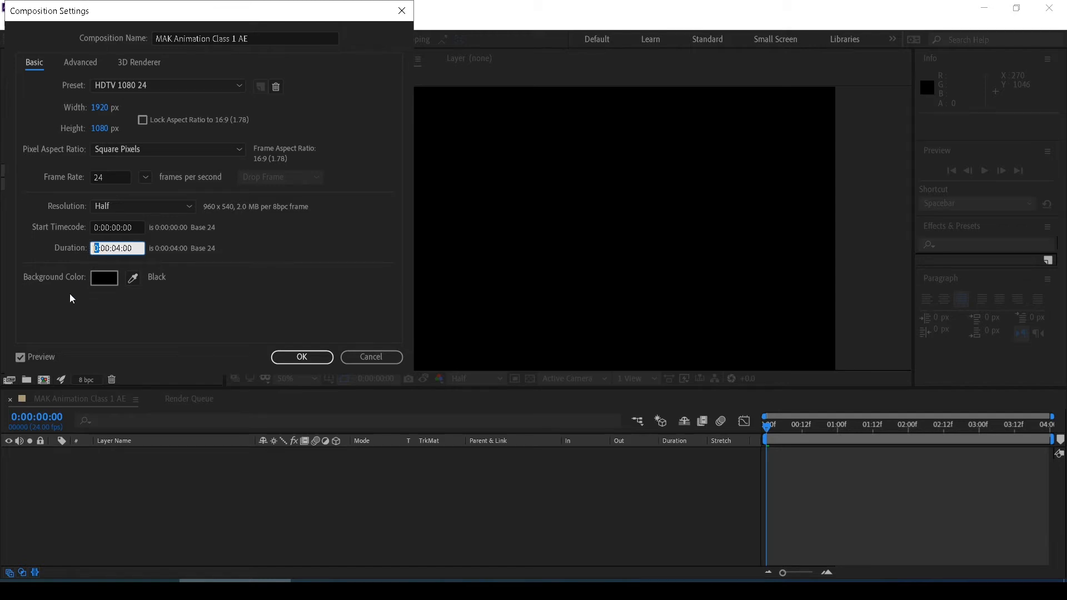
left_click(120, 248)
key("BackSpace")
key("BackSpace")
type("10")
Try red, lime green, black, white and olive green as the composition's background color.
left_click(102, 278)
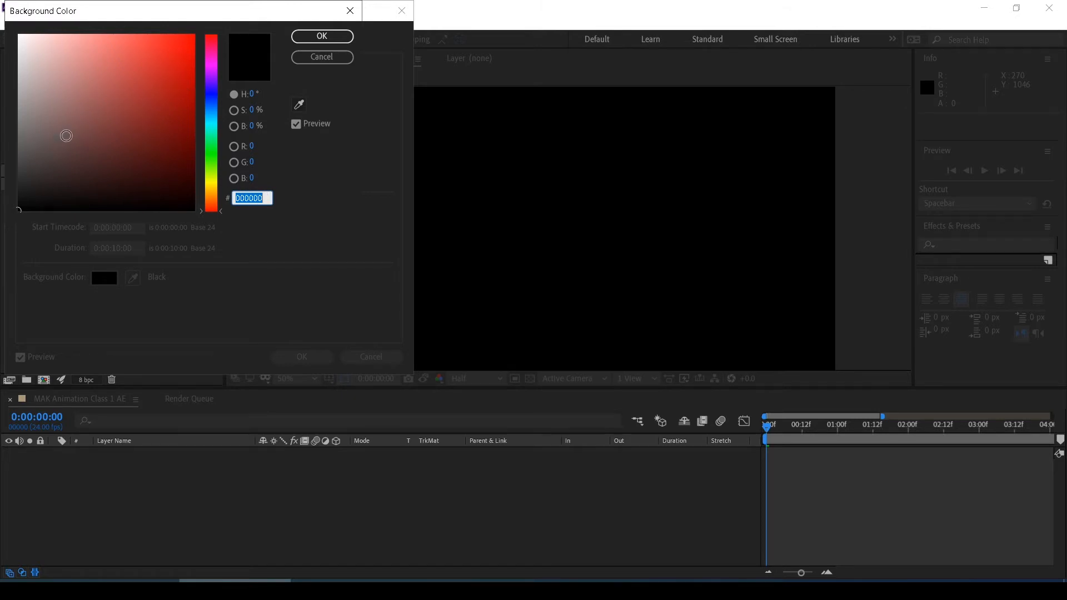
left_click(146, 84)
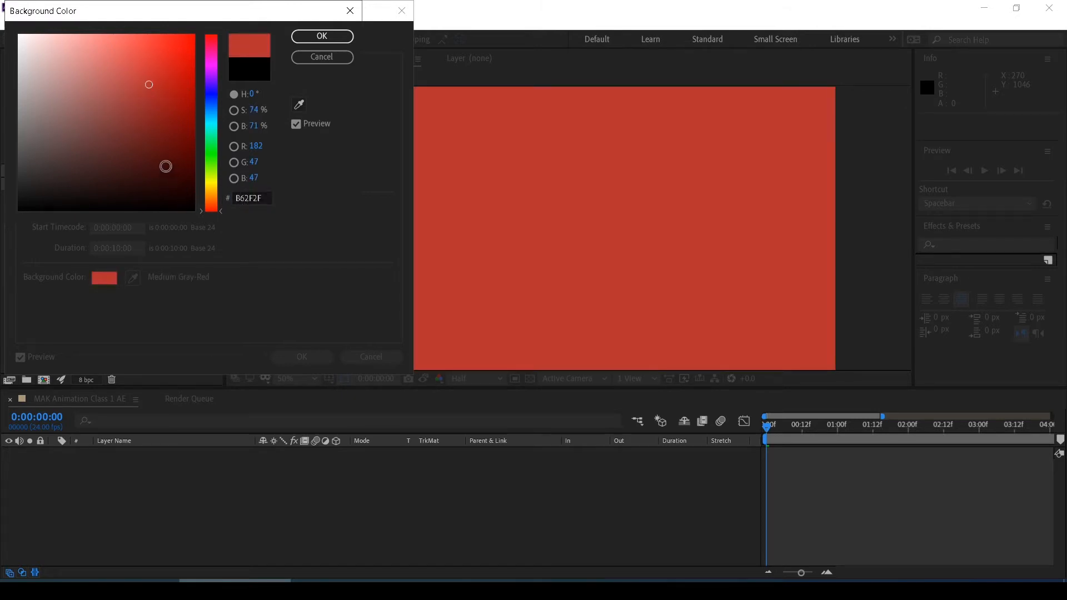
left_click(165, 167)
left_click(181, 101)
left_click(176, 57)
left_click(112, 40)
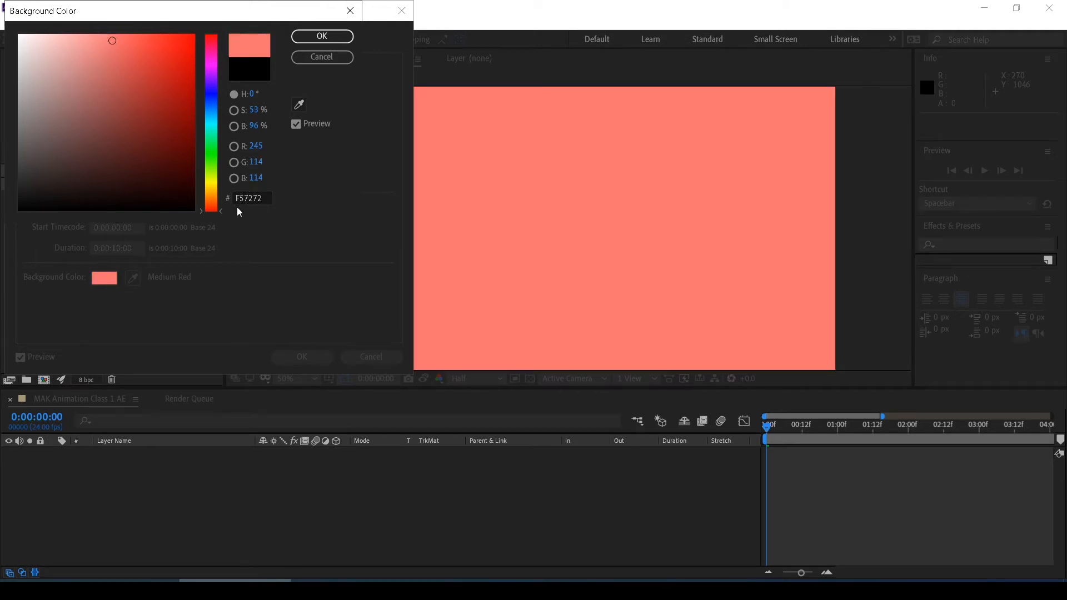
left_click_drag(219, 208, 216, 180)
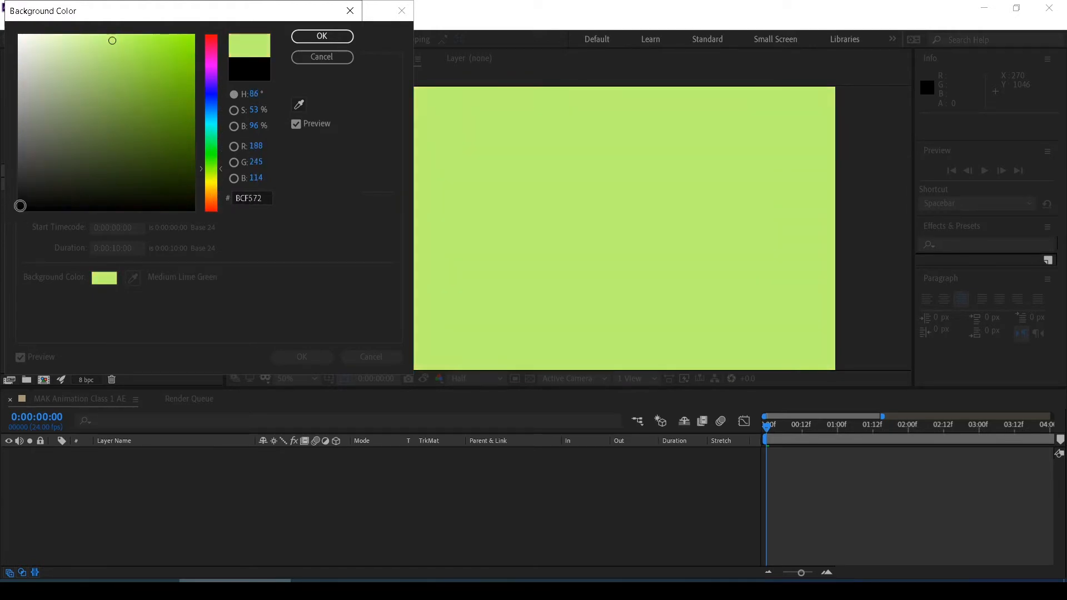
left_click_drag(19, 205, 18, 220)
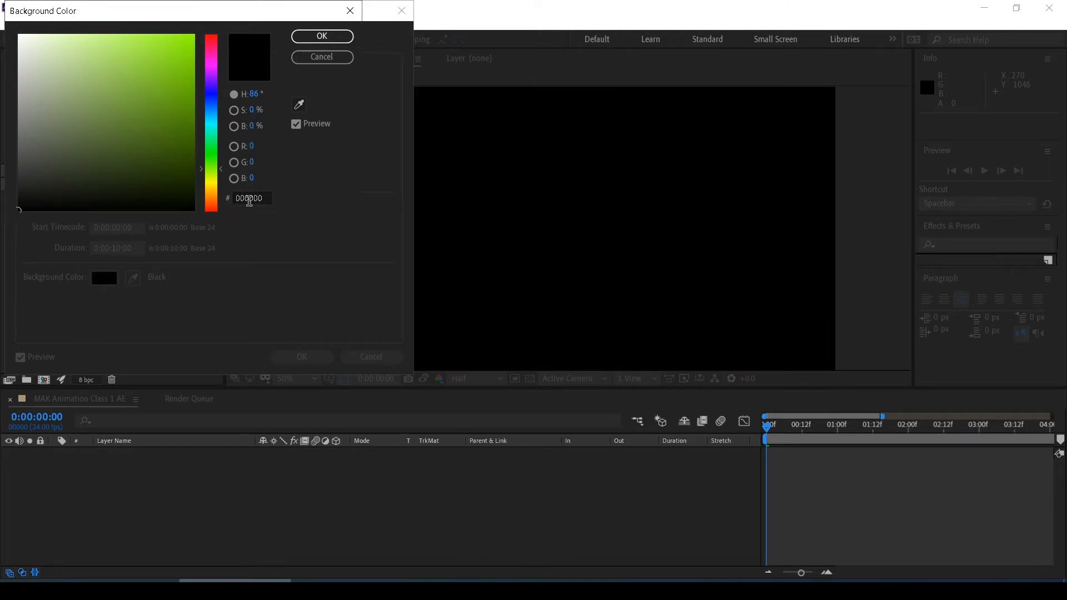
left_click_drag(37, 36, 17, 33)
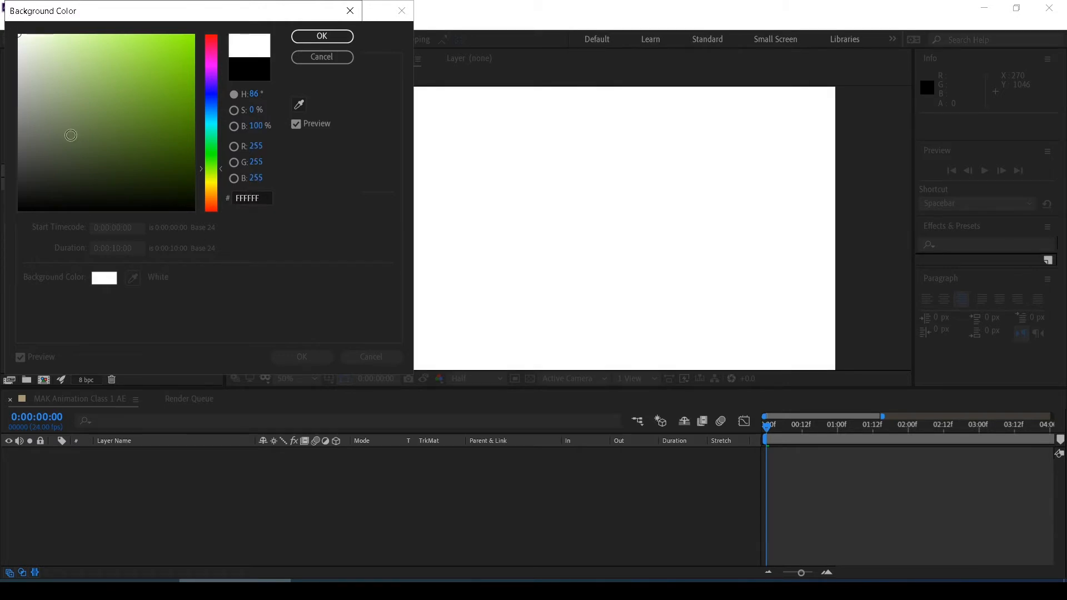
left_click(132, 117)
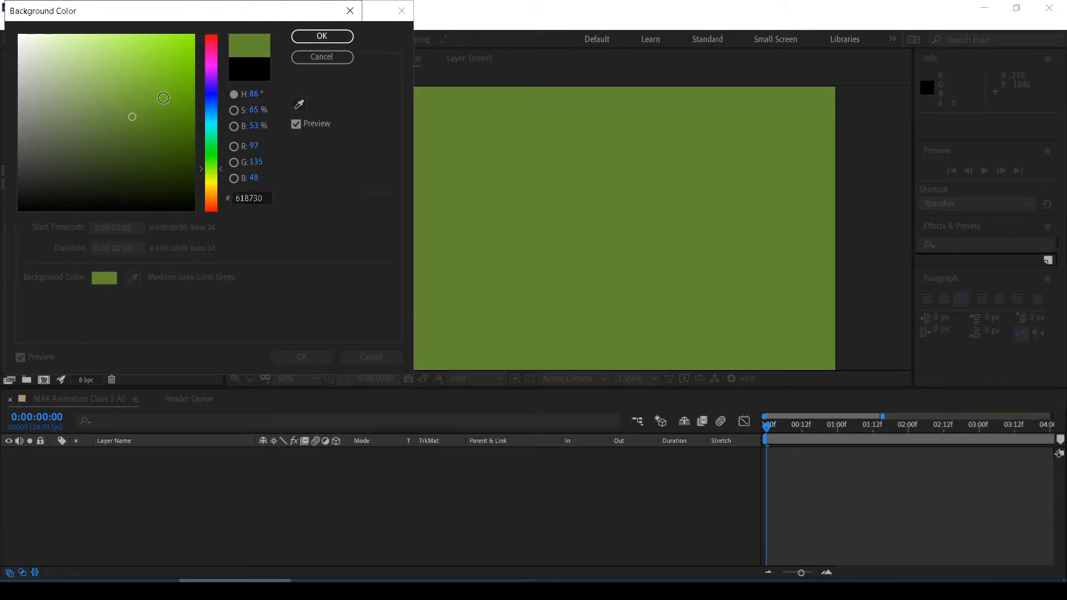
Set the composition's background color to black (000000) and accept the composition settings.
left_click_drag(161, 95, 3, 227)
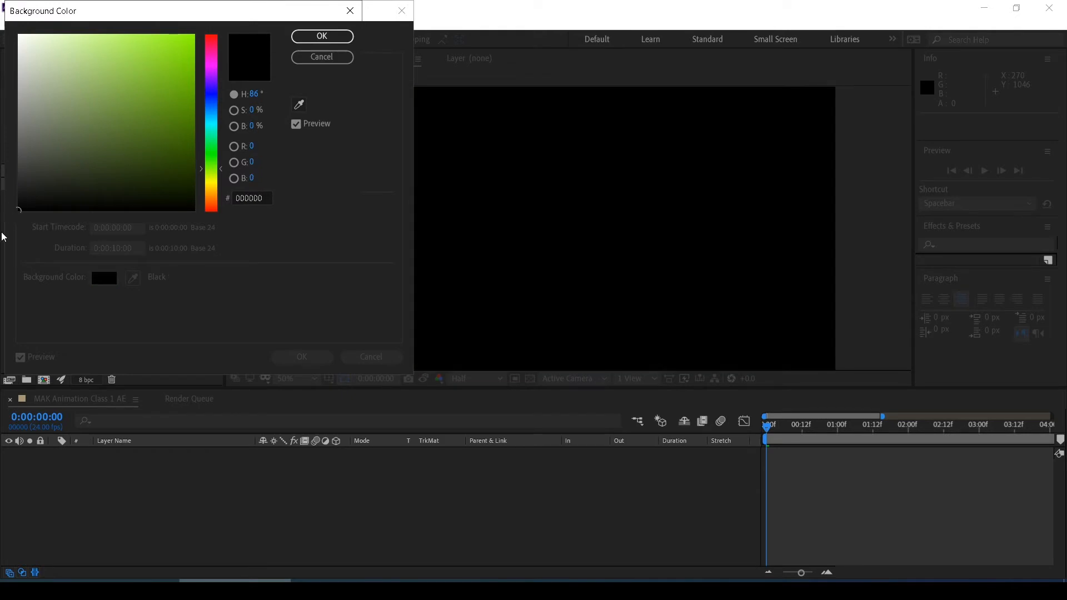
left_click(322, 36)
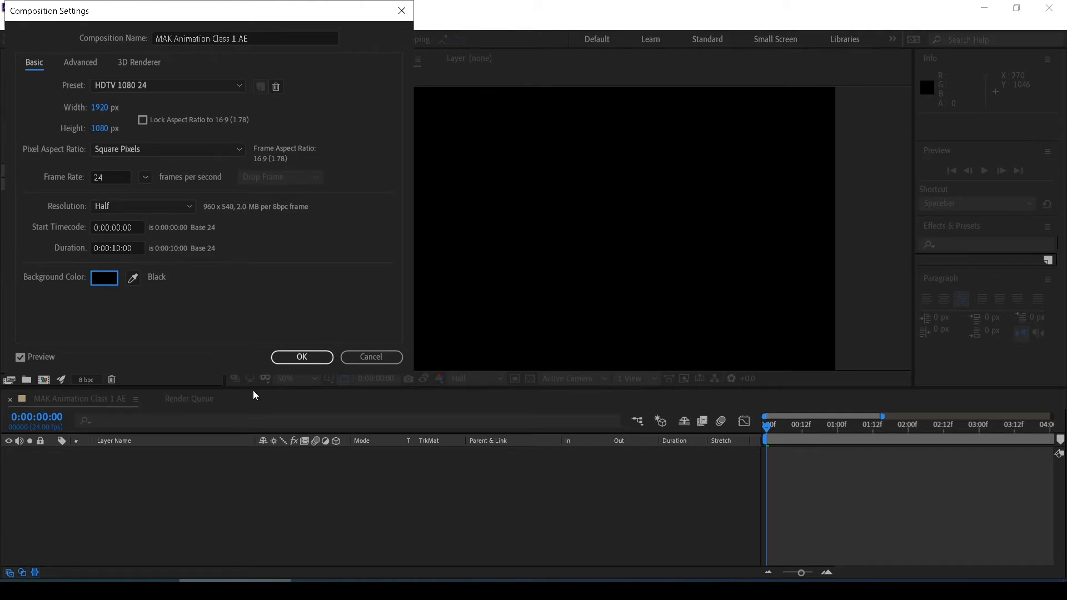
left_click(291, 357)
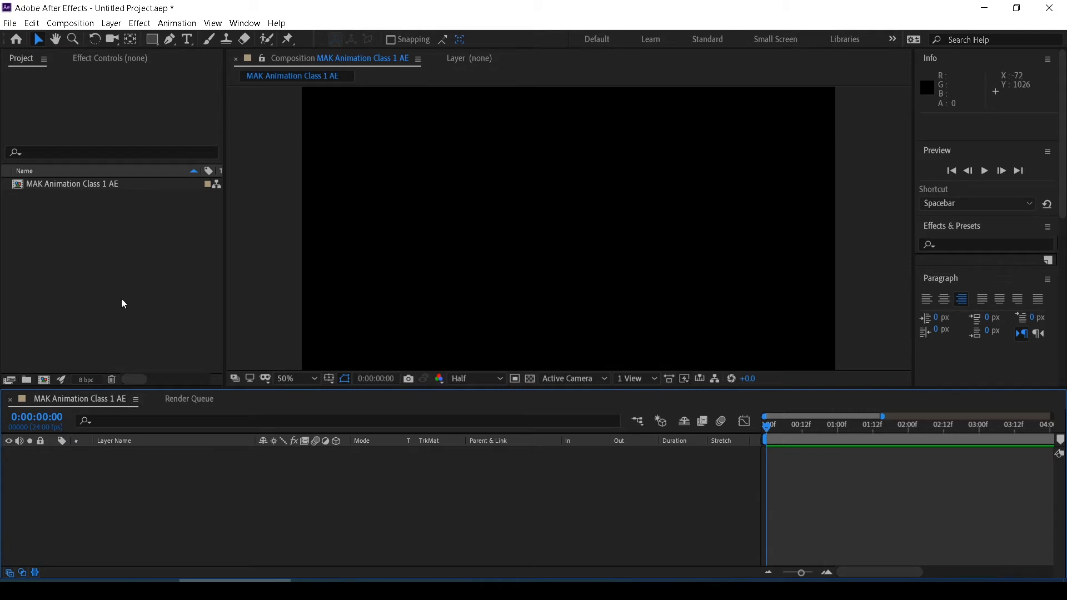
Import the images "still" and "still 2" from the Desktop's Still folder as footage, with neither sequences nor a new composition.
right_click(97, 280)
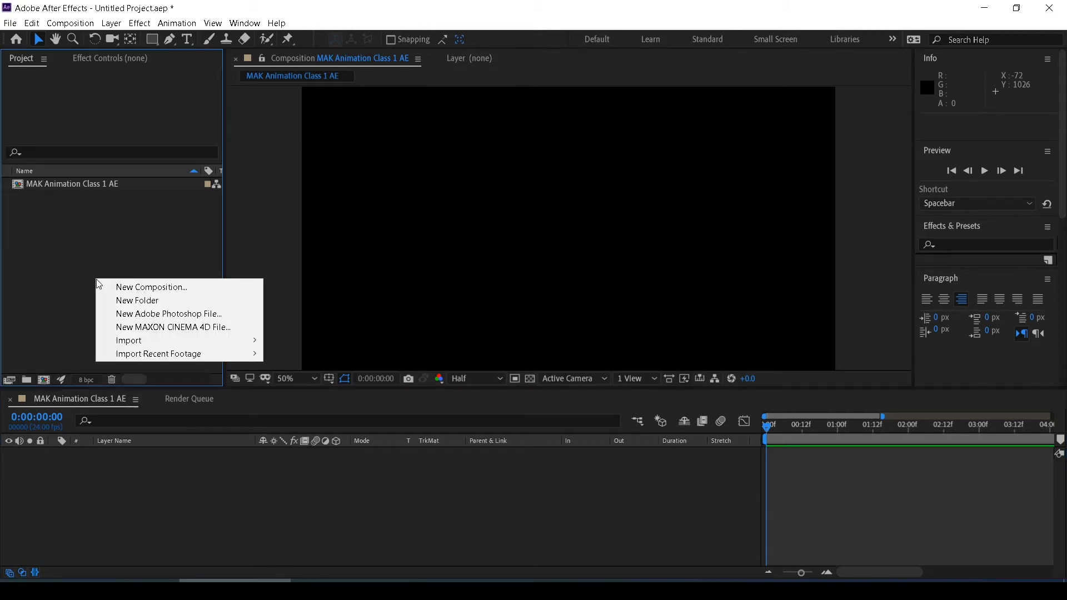
mouse_move(197, 340)
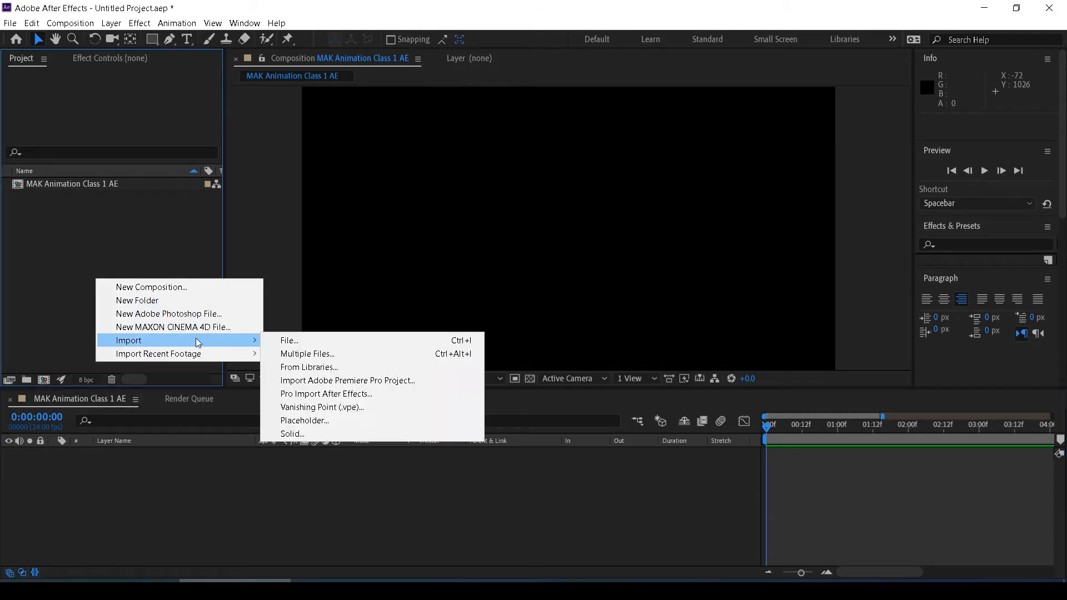
left_click(301, 340)
left_click_drag(382, 151, 176, 190)
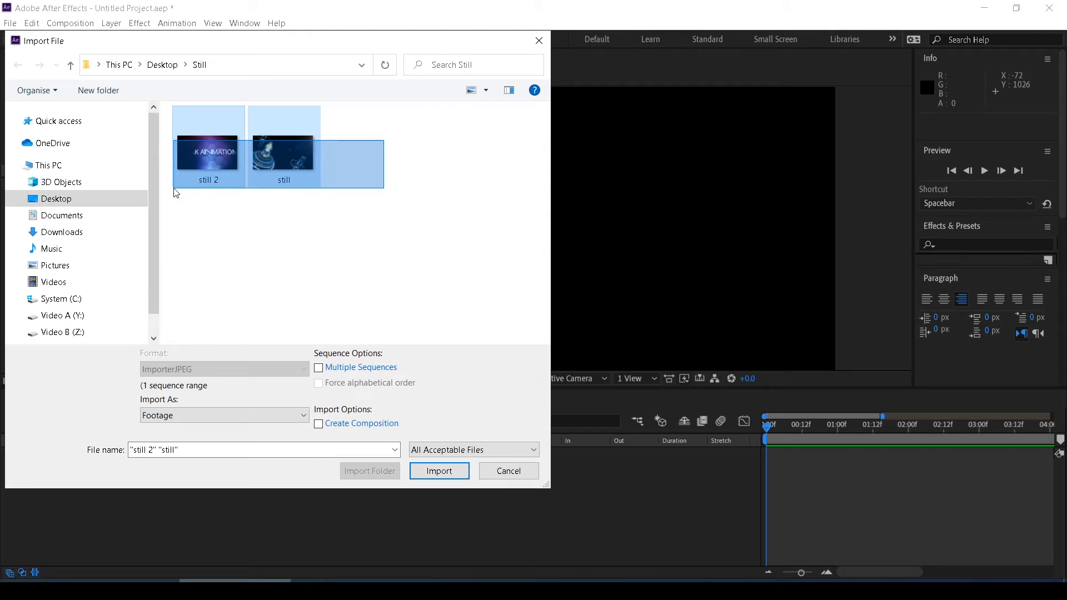
left_click_drag(174, 188, 174, 190)
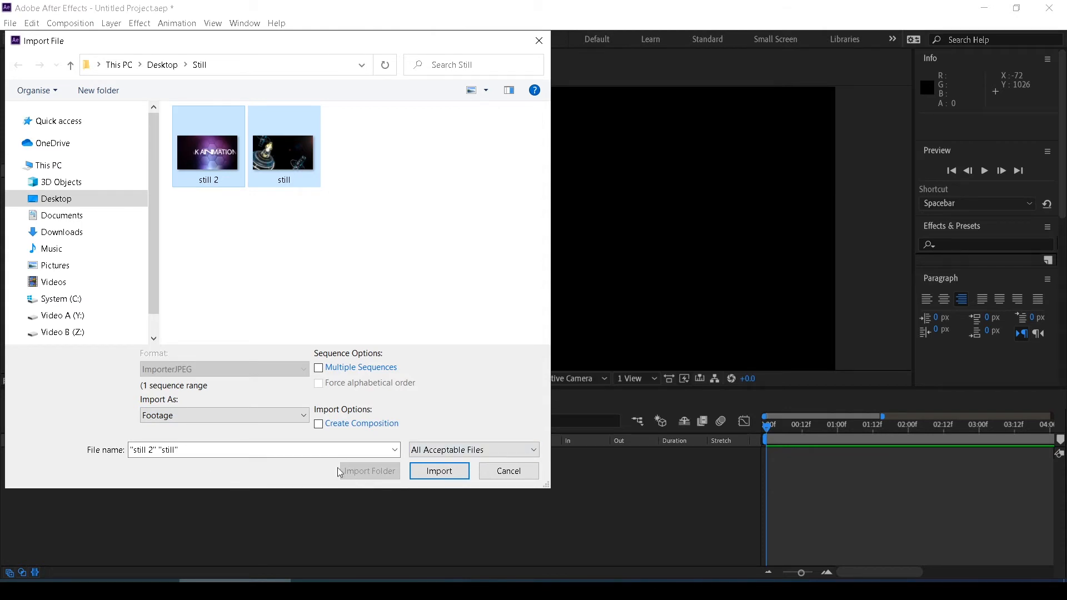
left_click(439, 471)
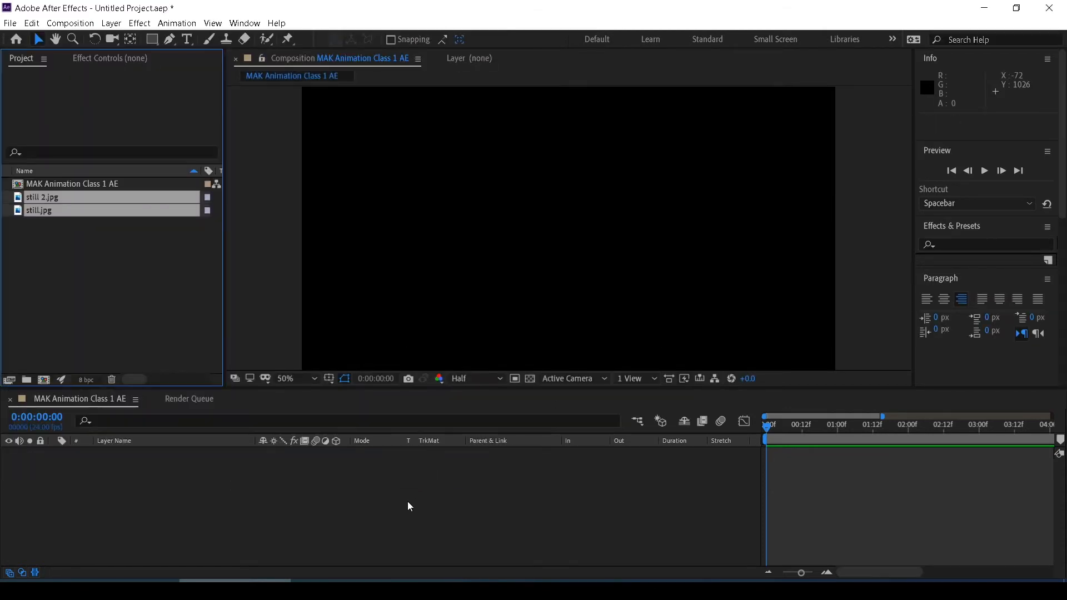
left_click(52, 251)
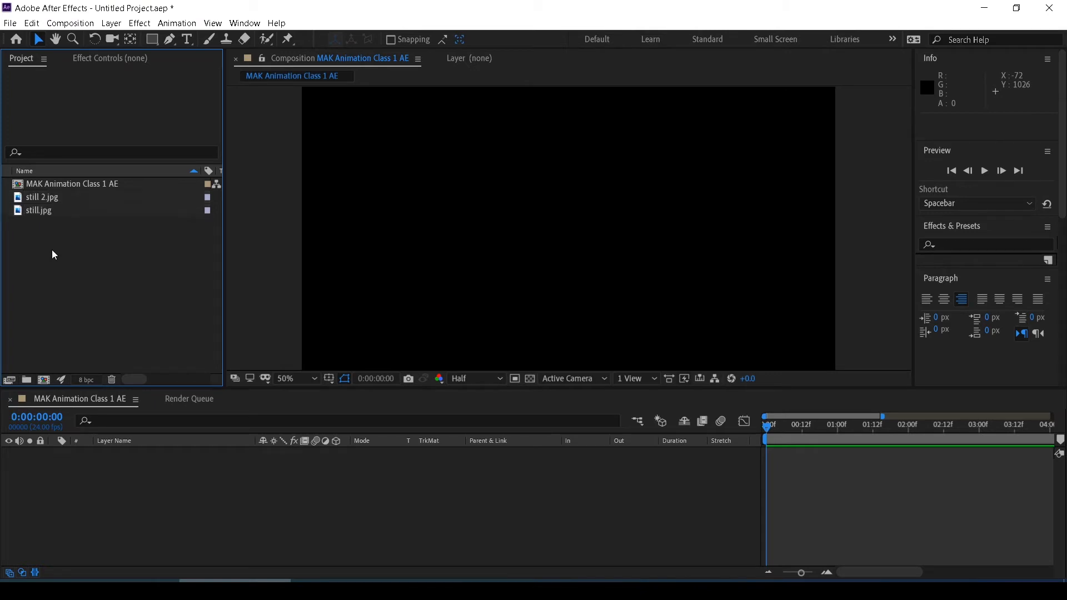
Preview both imported images in the project and place still.jpg near the center of the composition frame, at about 960, 566.
left_click(19, 211)
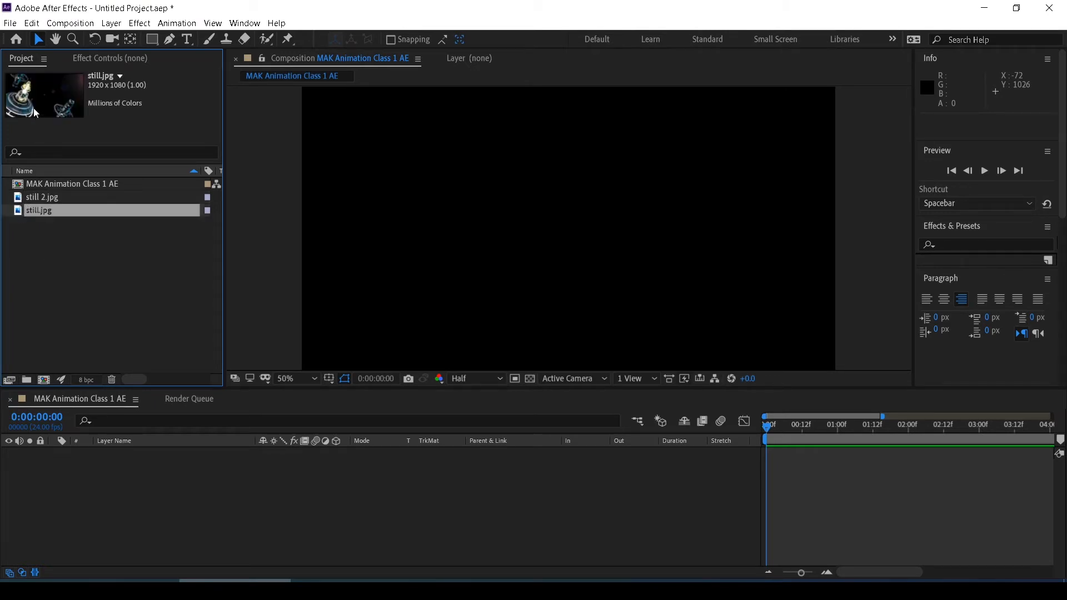
left_click(45, 196)
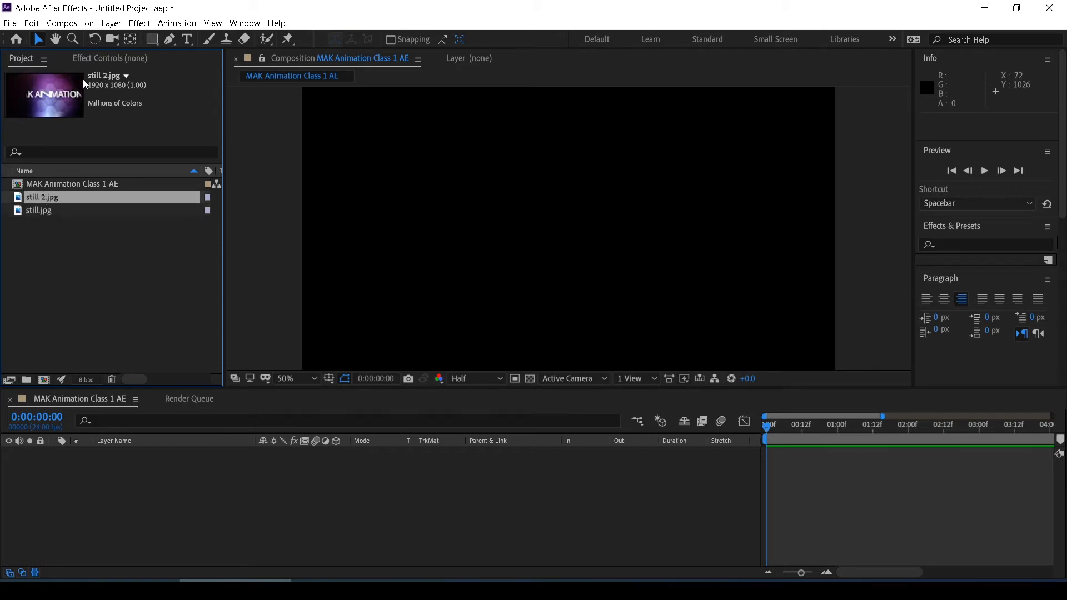
left_click(39, 210)
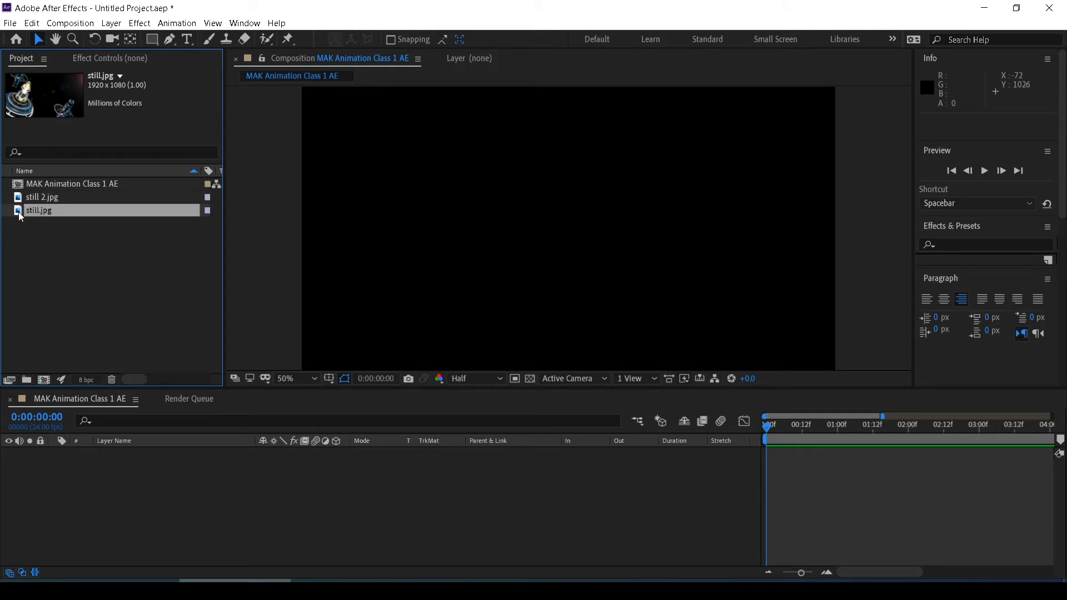
mouse_move(19, 216)
left_mouse_down()
mouse_move(81, 253)
mouse_move(28, 224)
left_mouse_up()
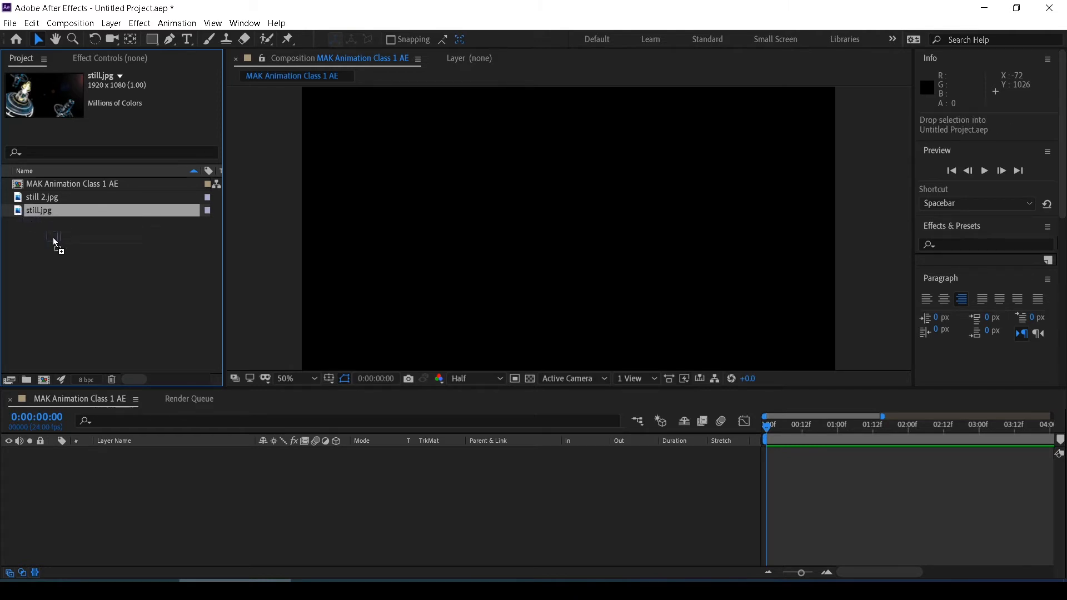
left_click_drag(201, 245, 567, 236)
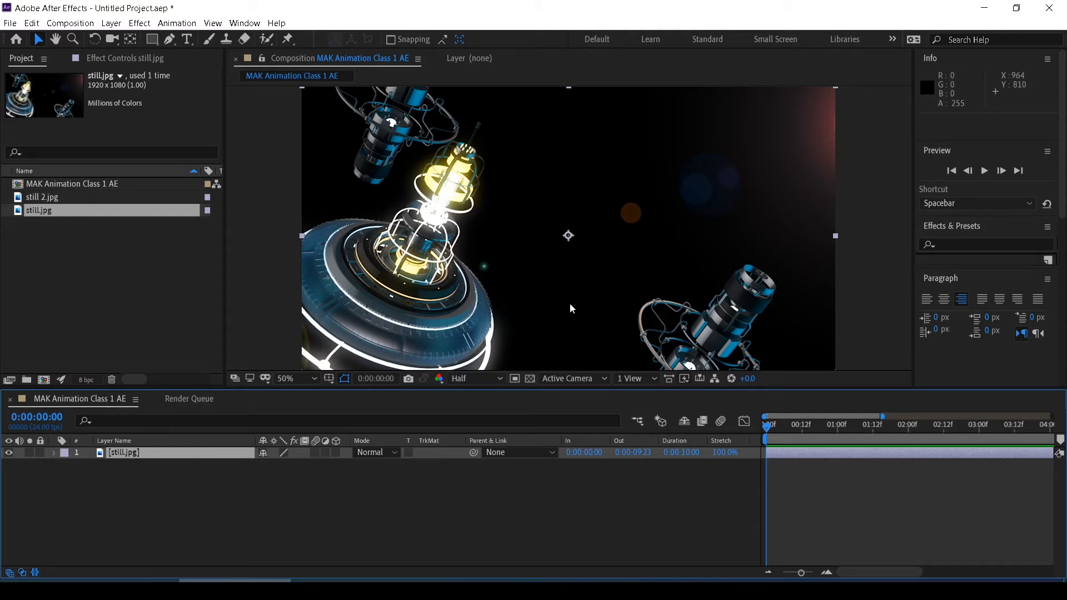
Reveal the still.jpg layer's Transform properties and scale the layer proportionally to 70%.
left_click(55, 452)
left_click(65, 465)
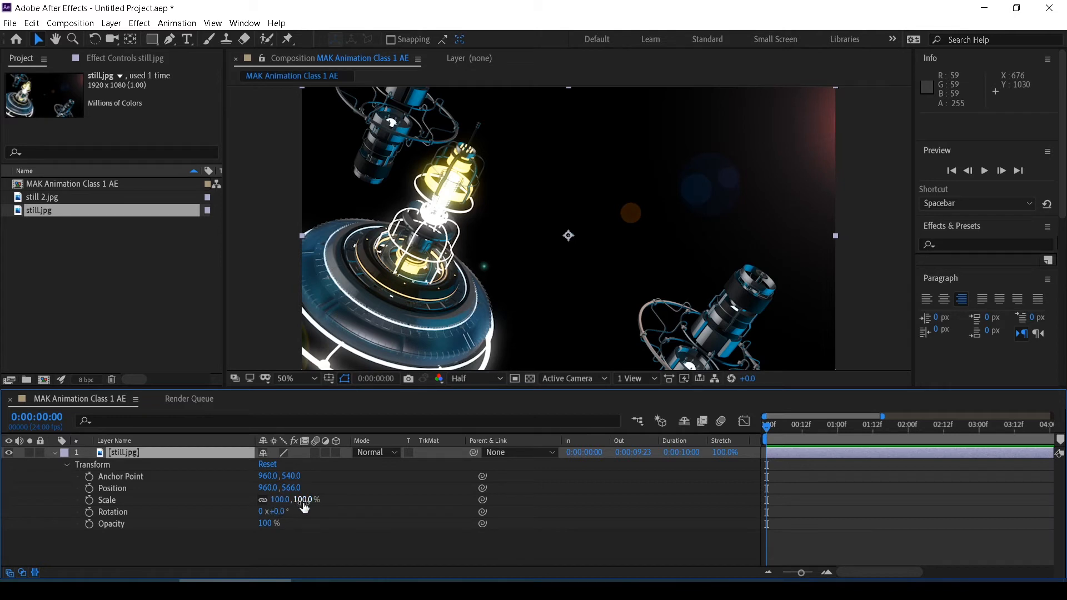
left_click_drag(300, 504, 282, 501)
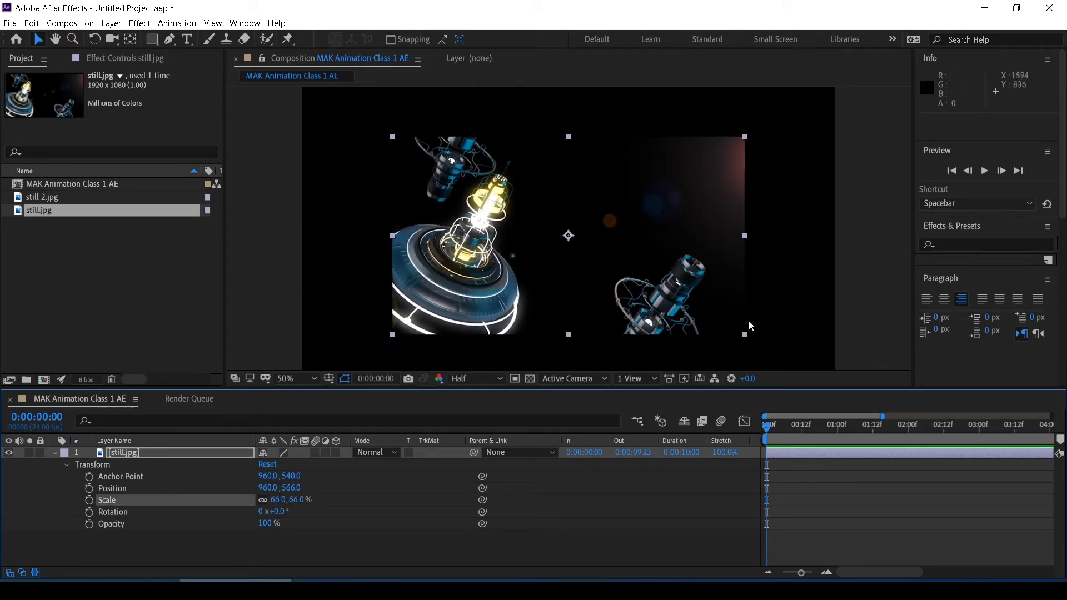
mouse_move(297, 505)
left_mouse_down()
mouse_move(312, 501)
mouse_move(294, 501)
left_mouse_up()
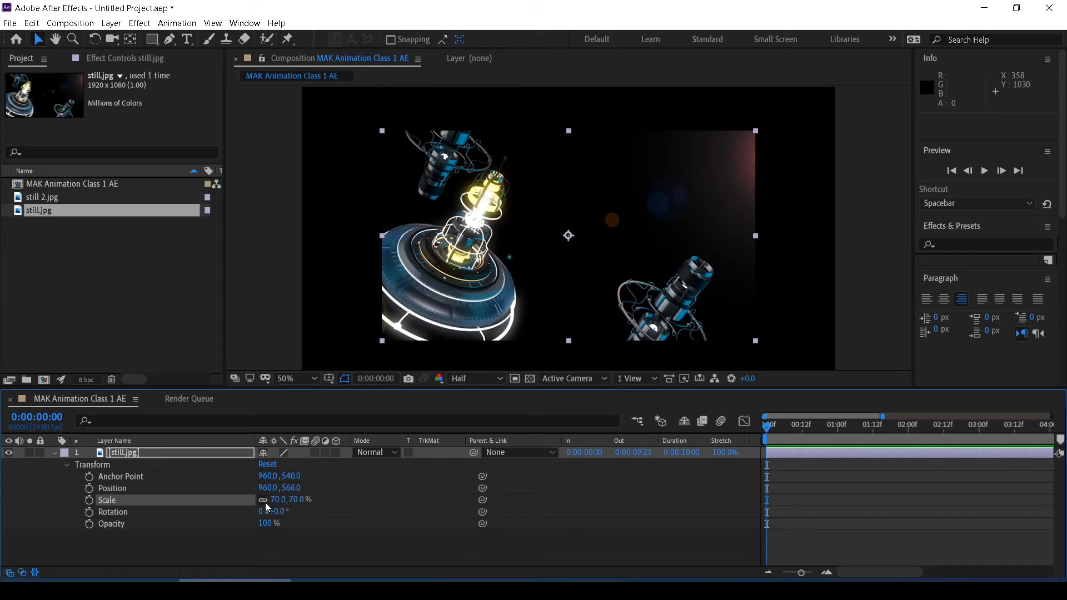
Unlink the scale proportions to narrow the still.jpg layer to 41% width, and relink them to scale it to 53.9, 92.0%.
left_click(262, 500)
left_click_drag(295, 500, 264, 503)
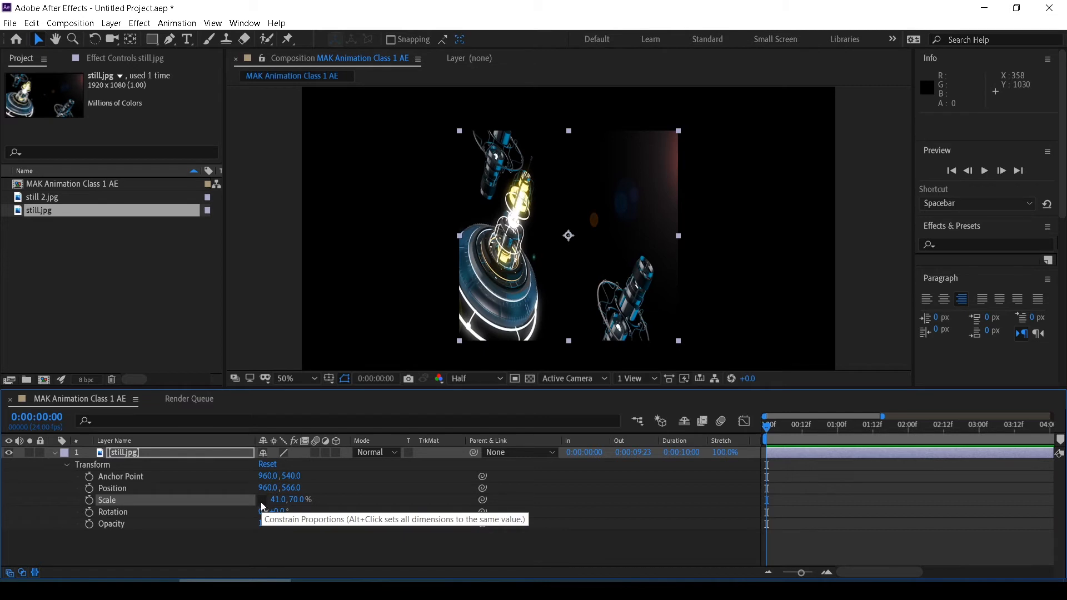
left_click(262, 500)
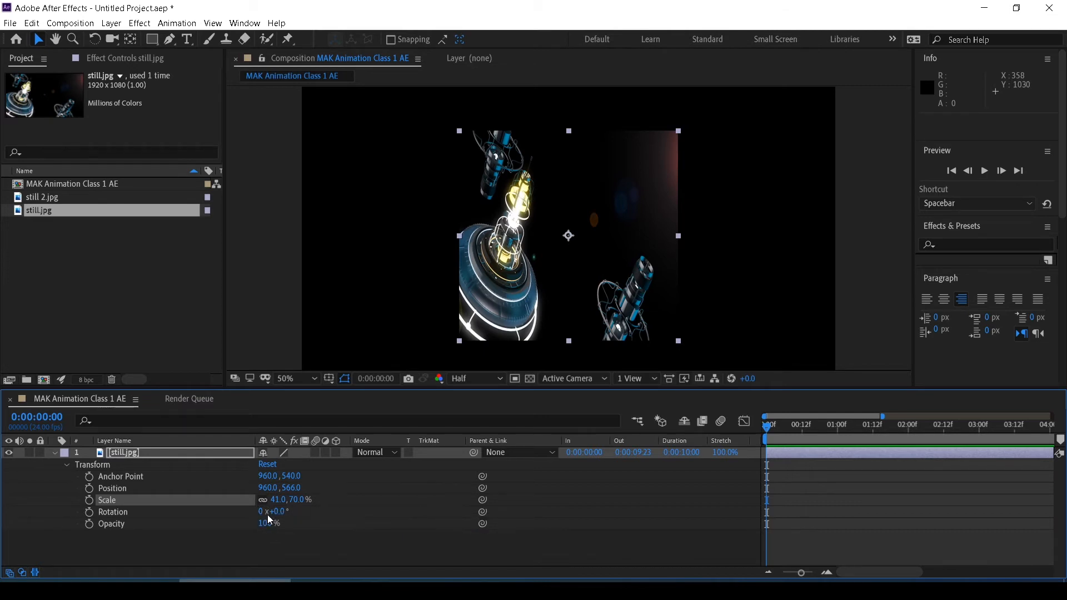
left_click_drag(300, 500, 314, 505)
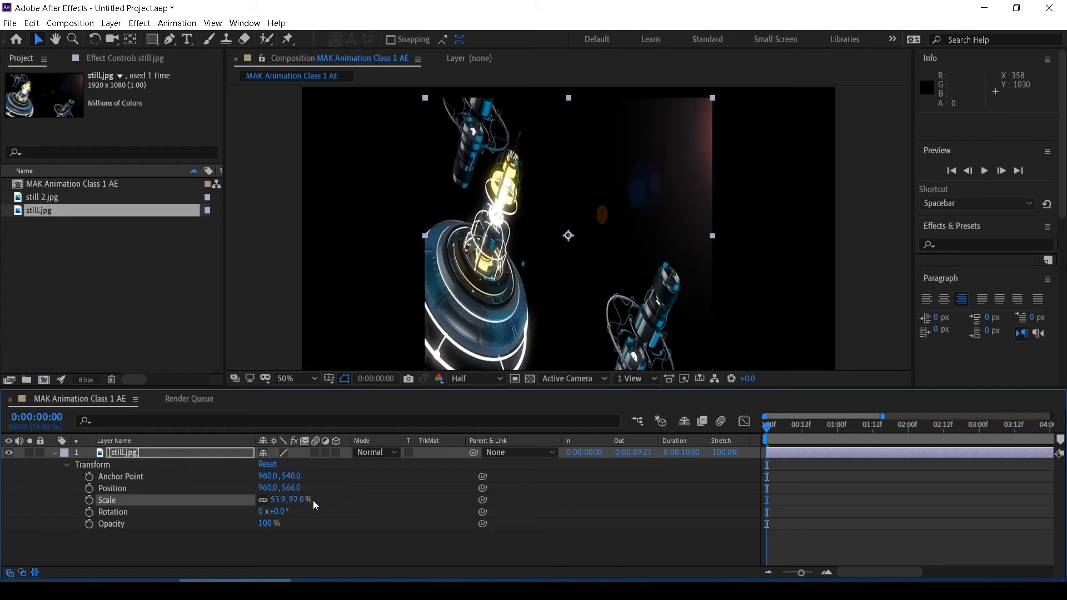
Try 92% and 86% horizontal scale with proportions linked, and restore the image's proportions by setting the vertical scale to 86% independently.
left_click(278, 500)
type("92")
key("Return")
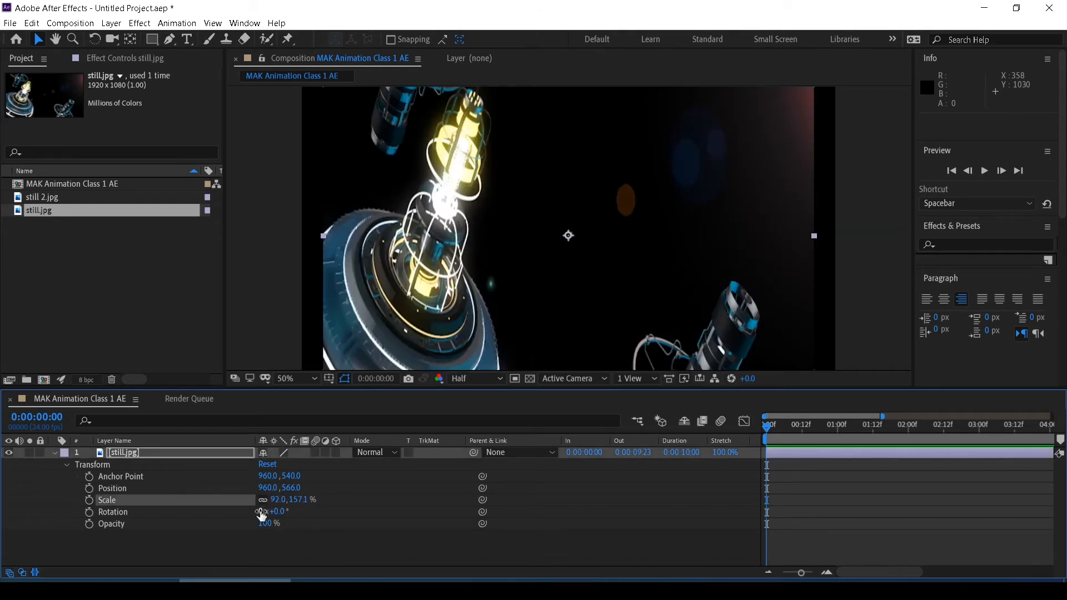
left_click_drag(280, 501, 277, 500)
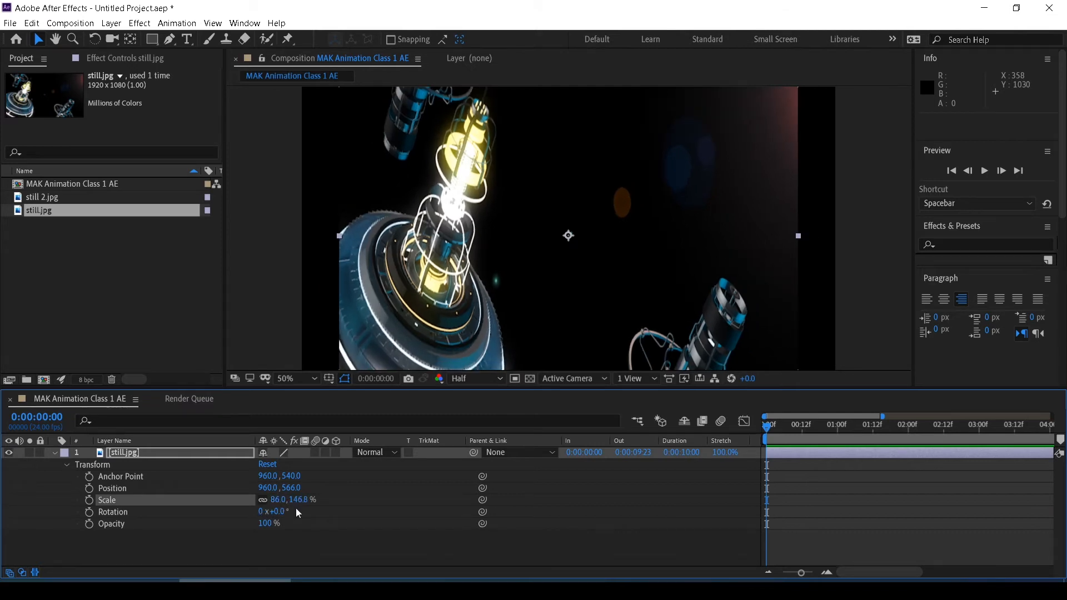
left_click(263, 500)
left_click(307, 499)
type("86")
key("Return")
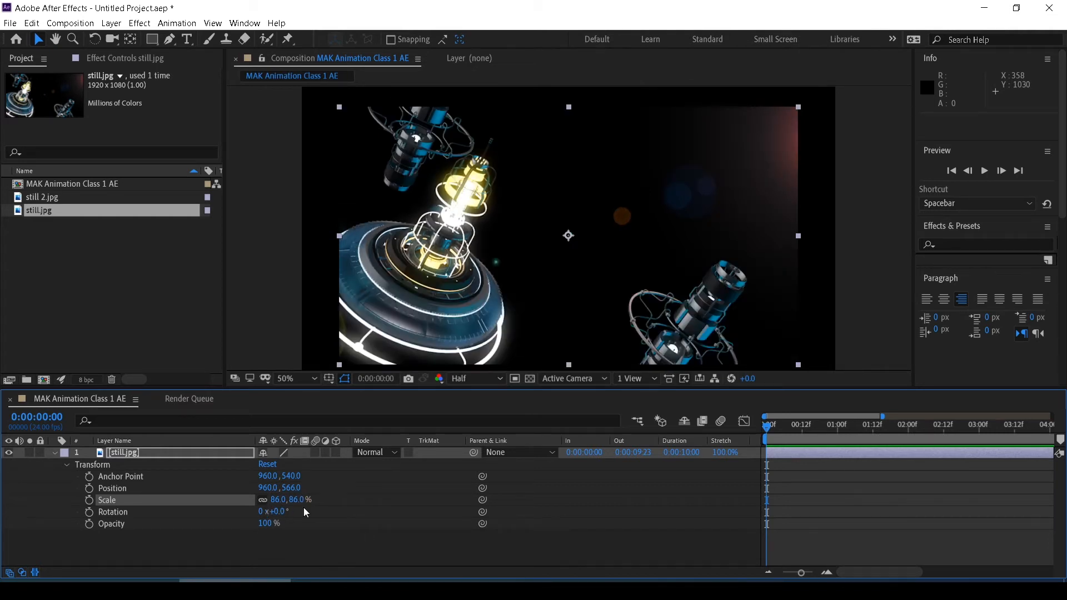
Try shrinking the still.jpg layer to 1% and flipping it at -50% scale, and set its scale to 40%.
left_click_drag(294, 500, 254, 524)
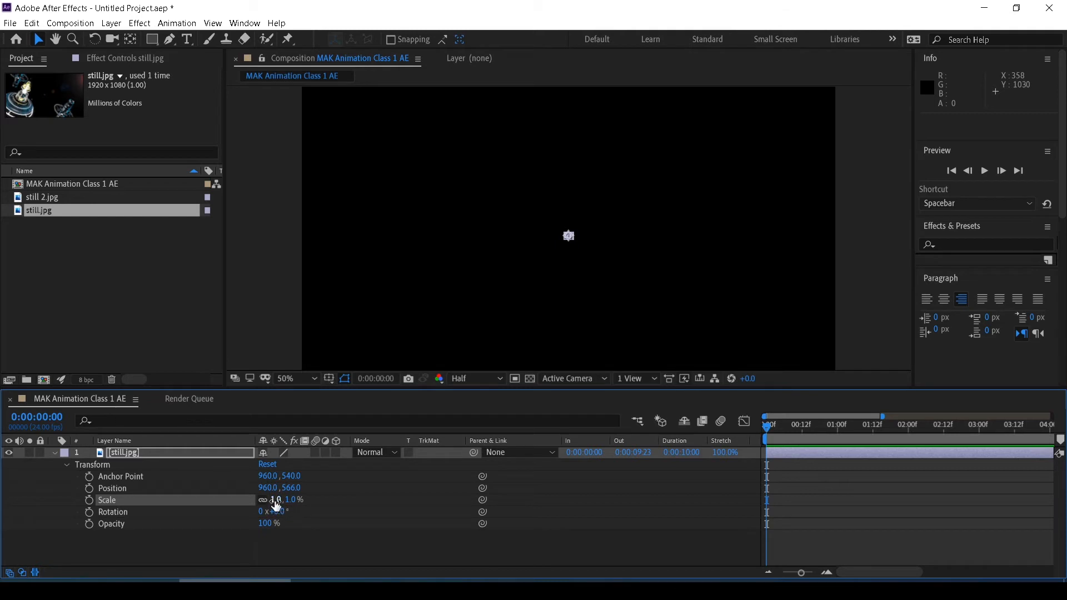
left_click_drag(276, 501, 248, 509)
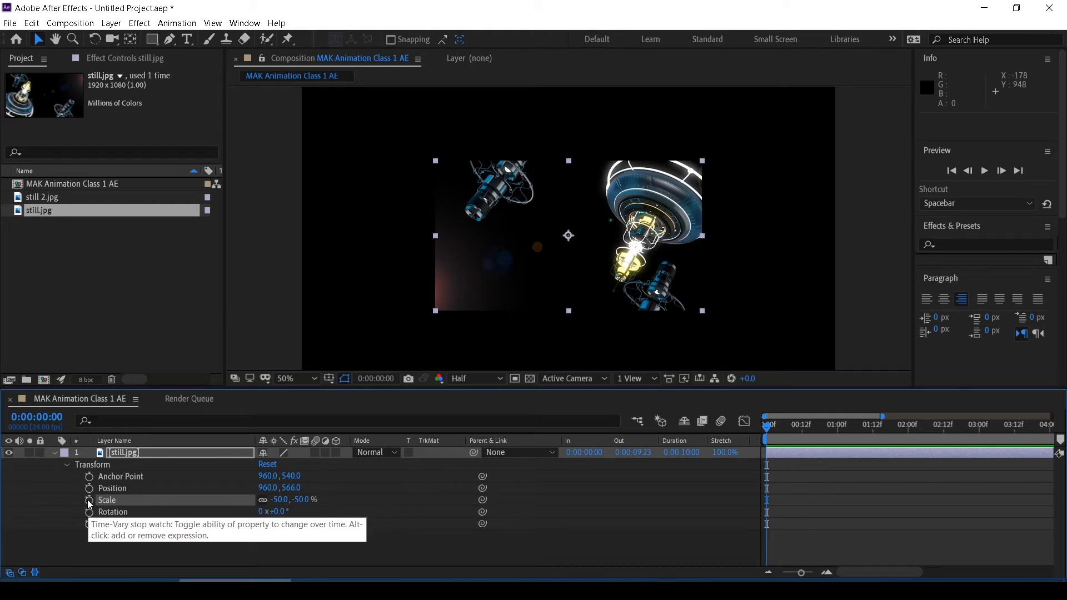
left_click_drag(302, 500, 338, 500)
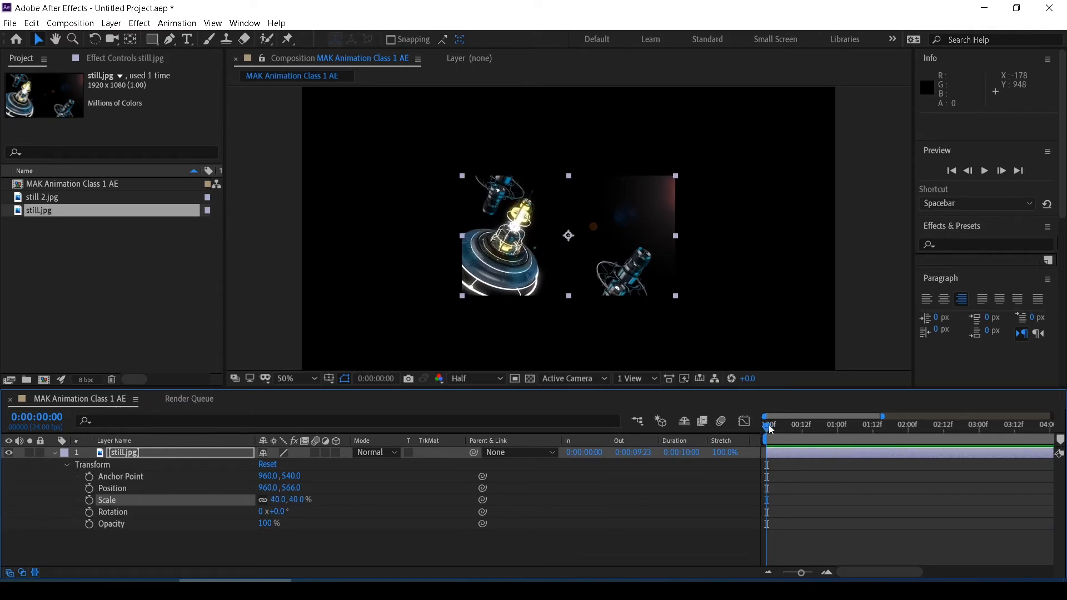
Hide the timeline's In, Out, Duration and Stretch columns as well as the Mode and TrkMat columns.
left_click_drag(765, 429, 755, 457)
left_click(23, 572)
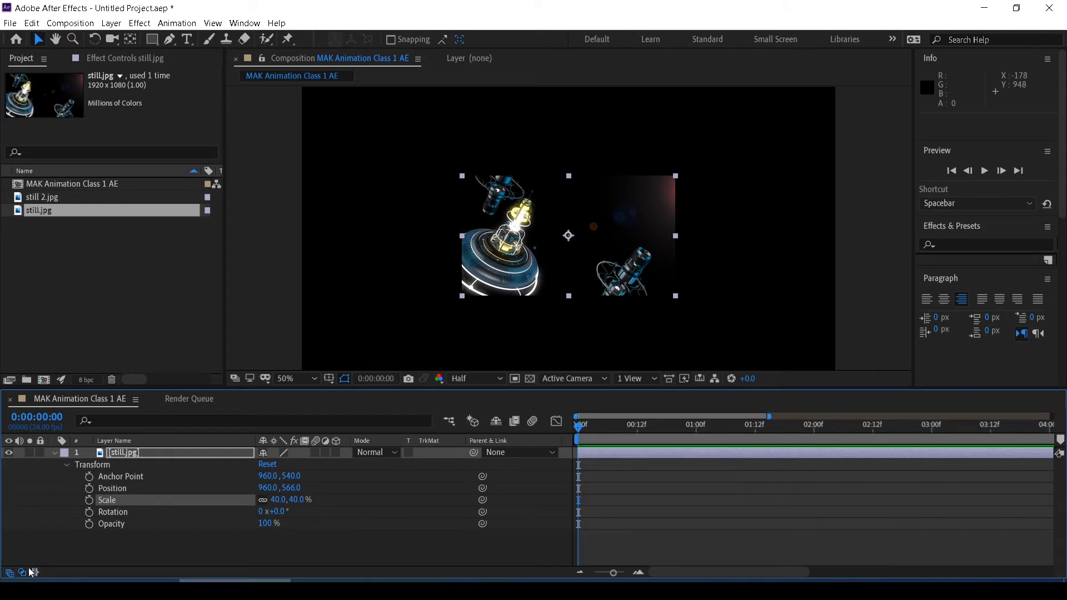
left_click(23, 572)
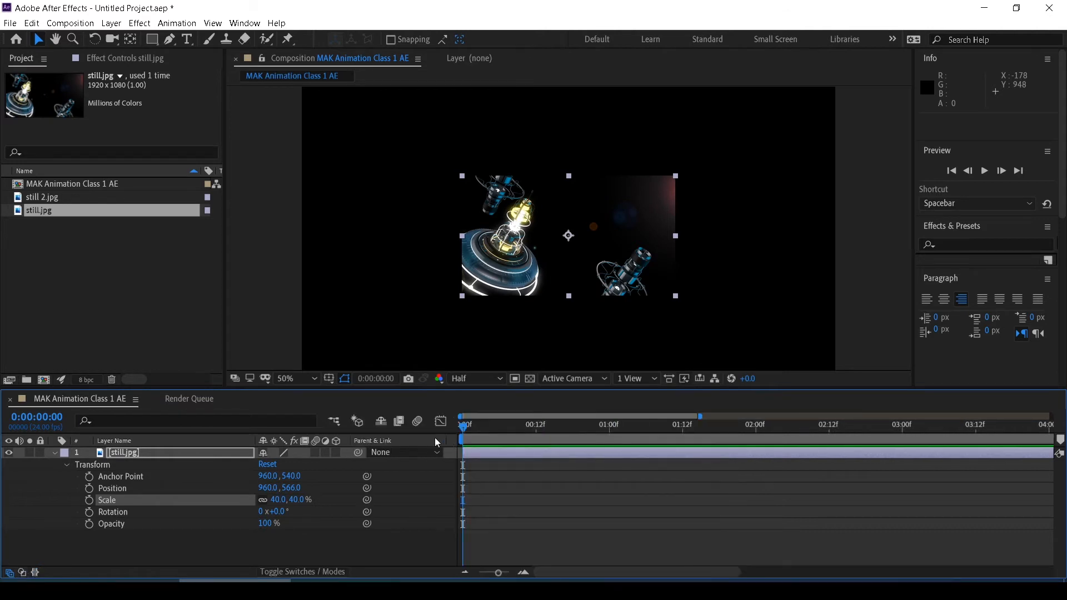
Hide and show the timeline's layer switches pane, with its property values, leaving the pane shown.
left_click_drag(462, 425, 432, 451)
left_click(10, 574)
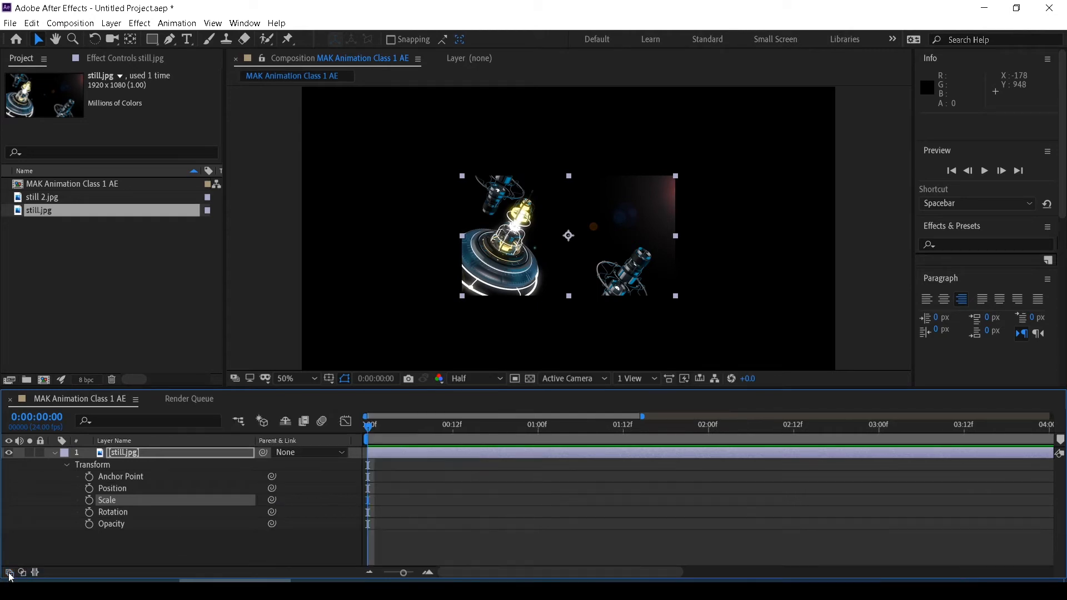
left_click(9, 575)
left_click(10, 575)
left_click(9, 575)
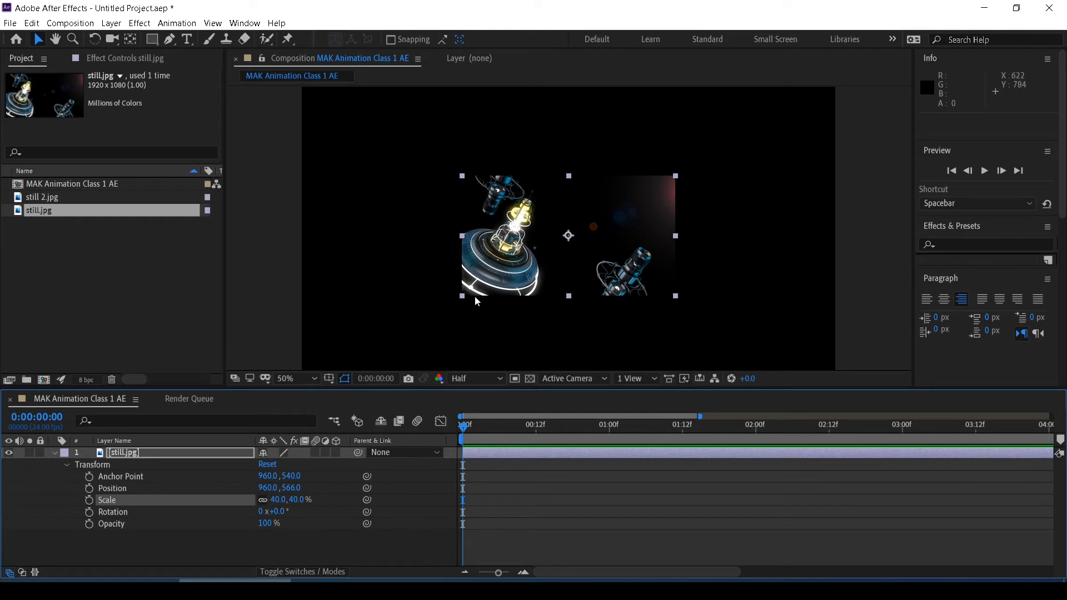
Set the still.jpg layer's scale to 0% and start keyframing Scale at 0:00:00:00.
left_click(303, 500)
type("0")
key("Return")
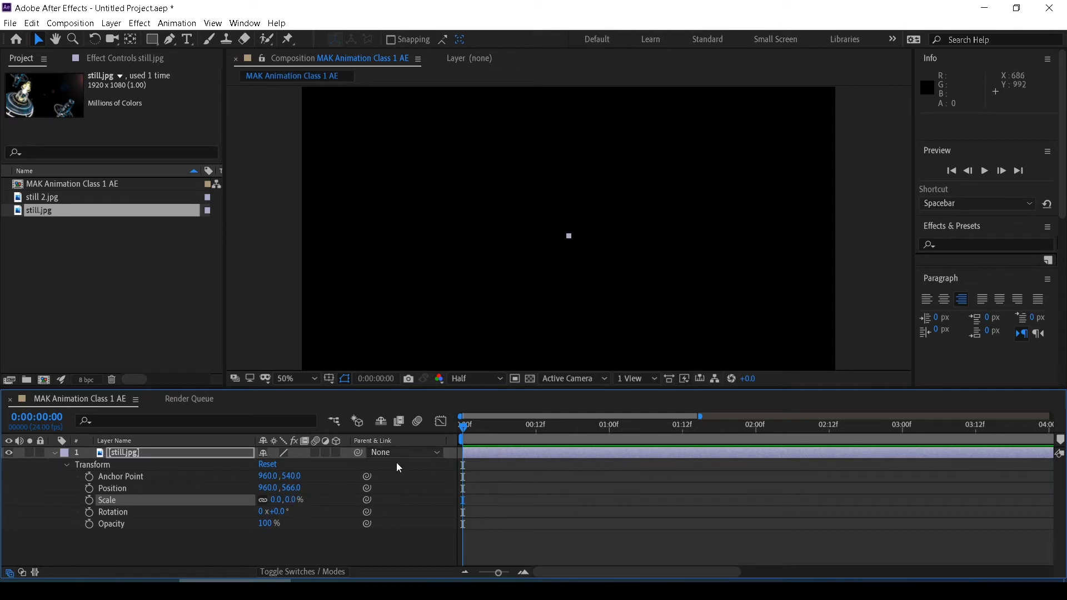
left_click(89, 501)
Fit the whole composition in the timeline and add a Scale keyframe of 70% at 0:00:02:00 on the still.jpg layer.
left_click_drag(465, 426, 553, 447)
key(";")
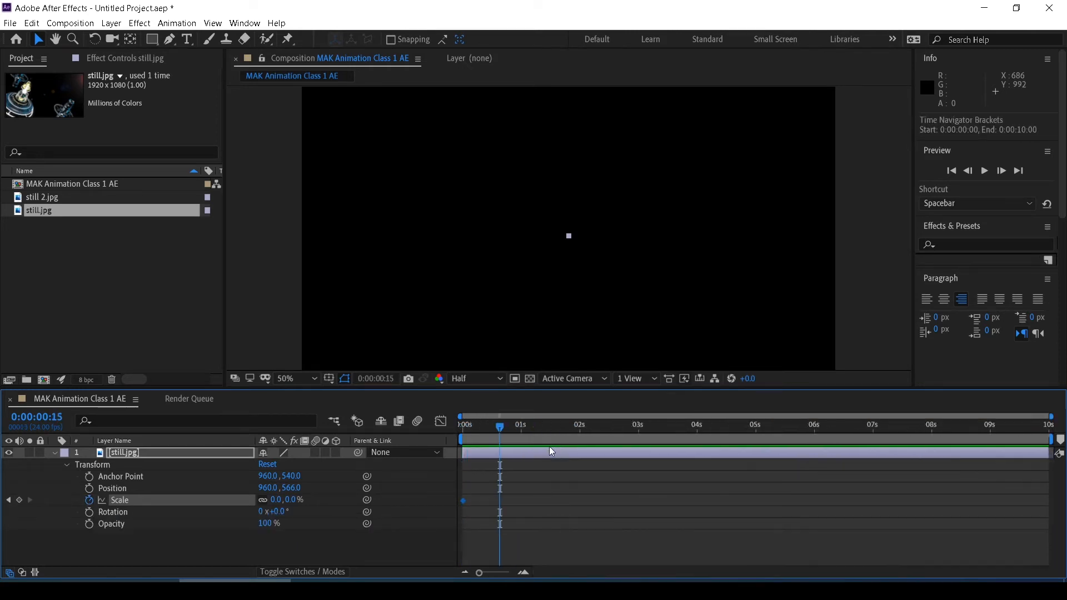
left_click_drag(494, 423, 580, 452)
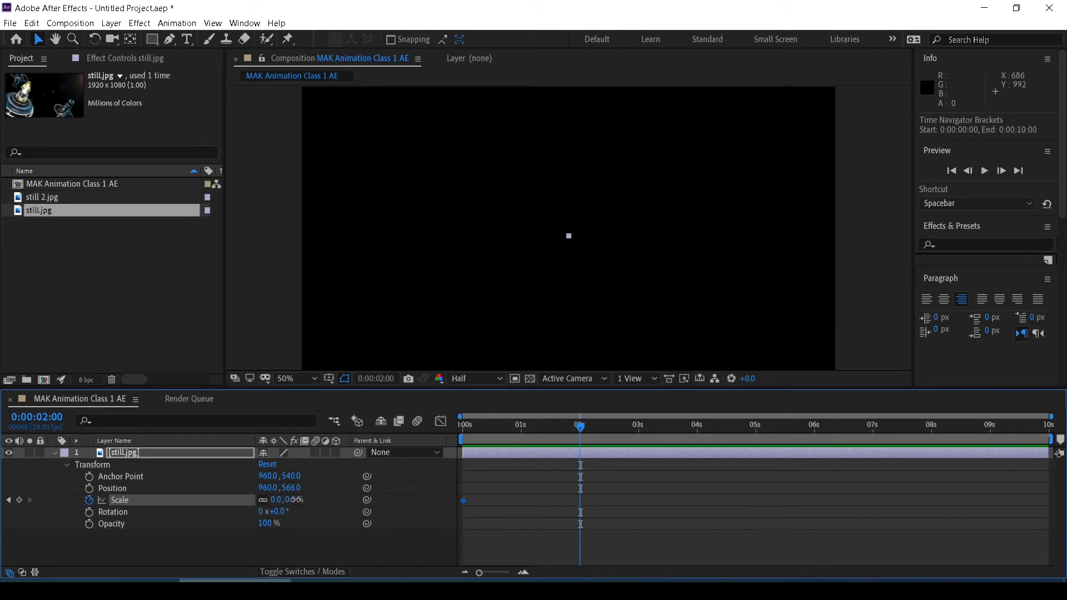
left_click_drag(299, 501, 342, 499)
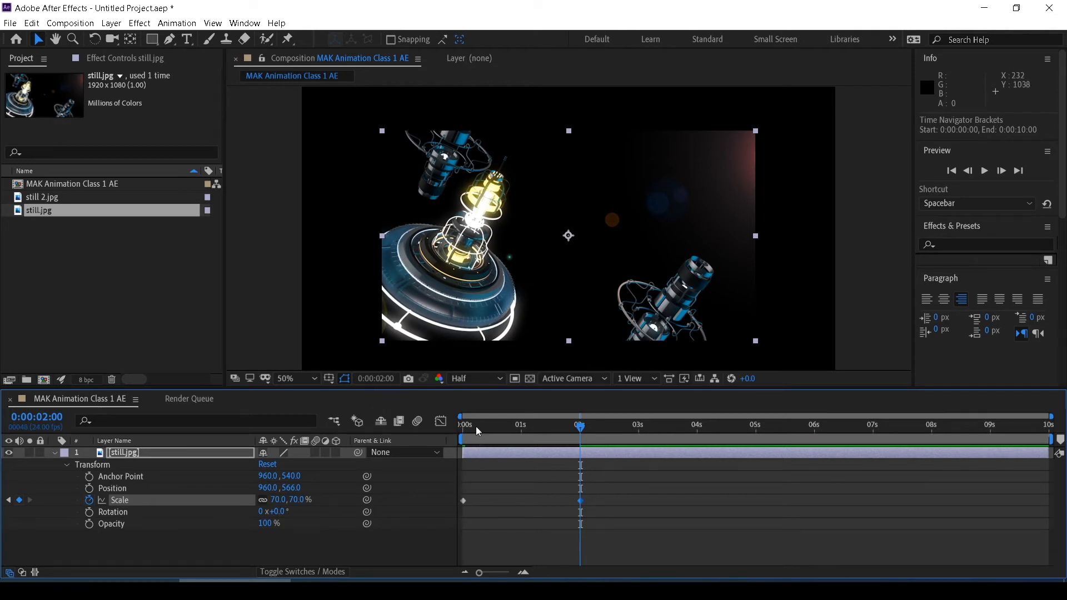
Play the scale animation twice from the first frame and inspect the interpolated scale at 0:00:01:00.
left_click_drag(477, 426, 428, 431)
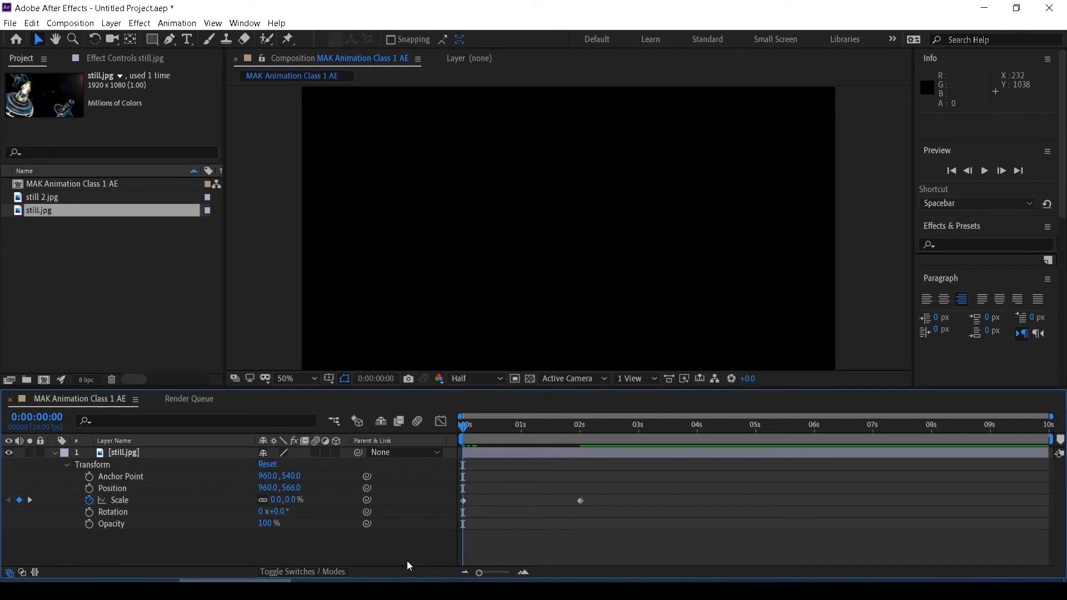
key("space")
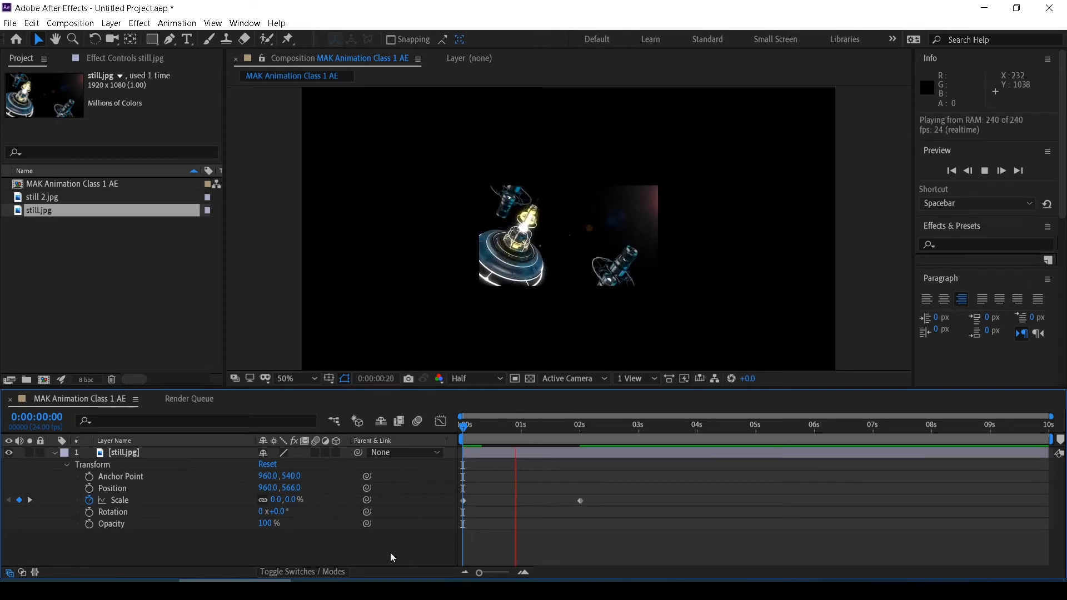
left_click(473, 439)
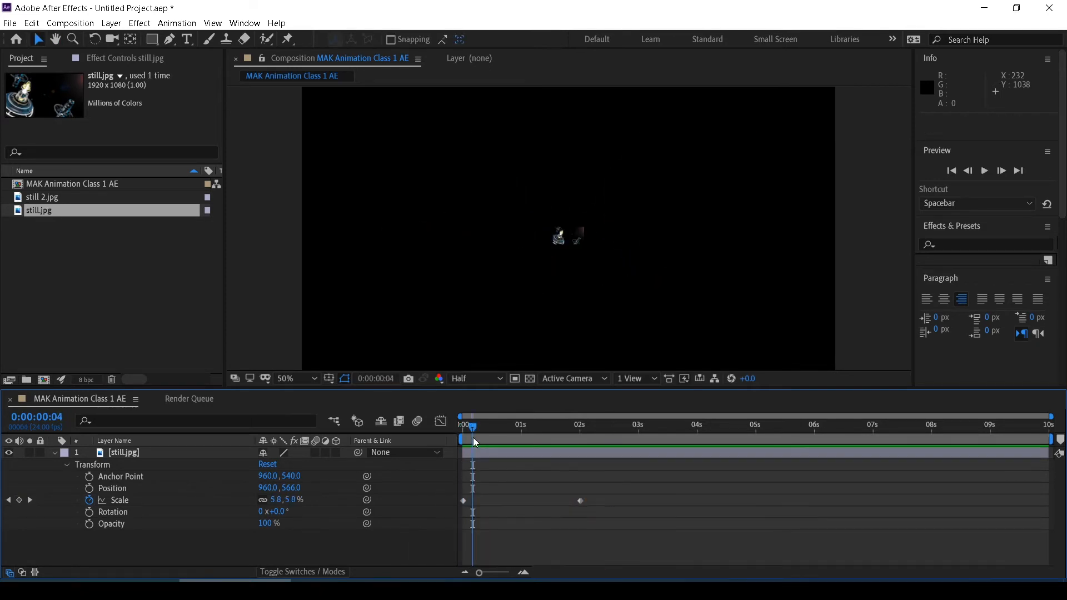
left_click_drag(474, 440, 431, 436)
key("space")
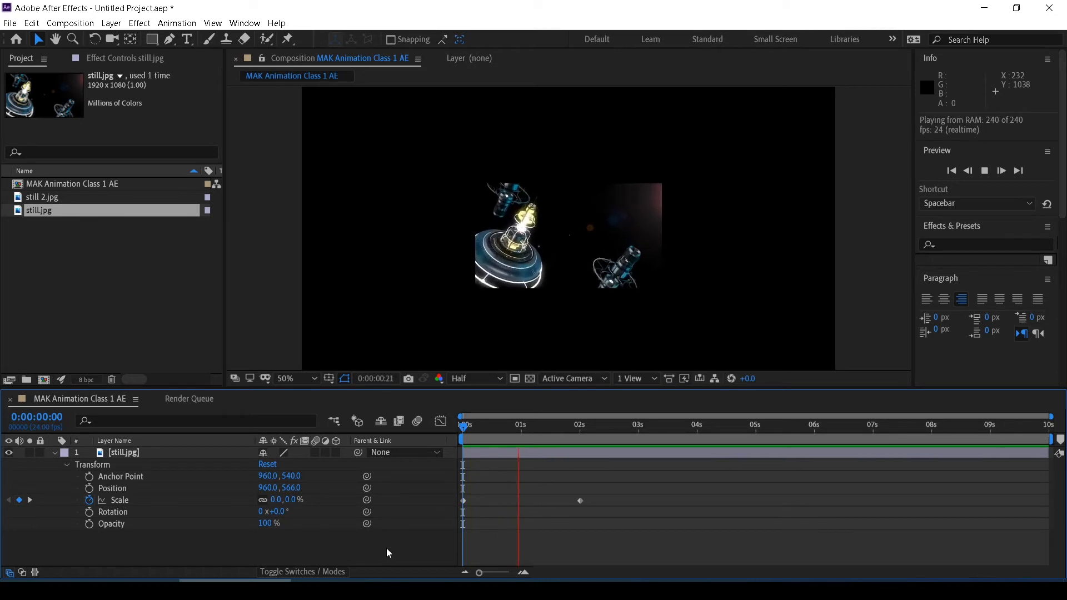
key("space")
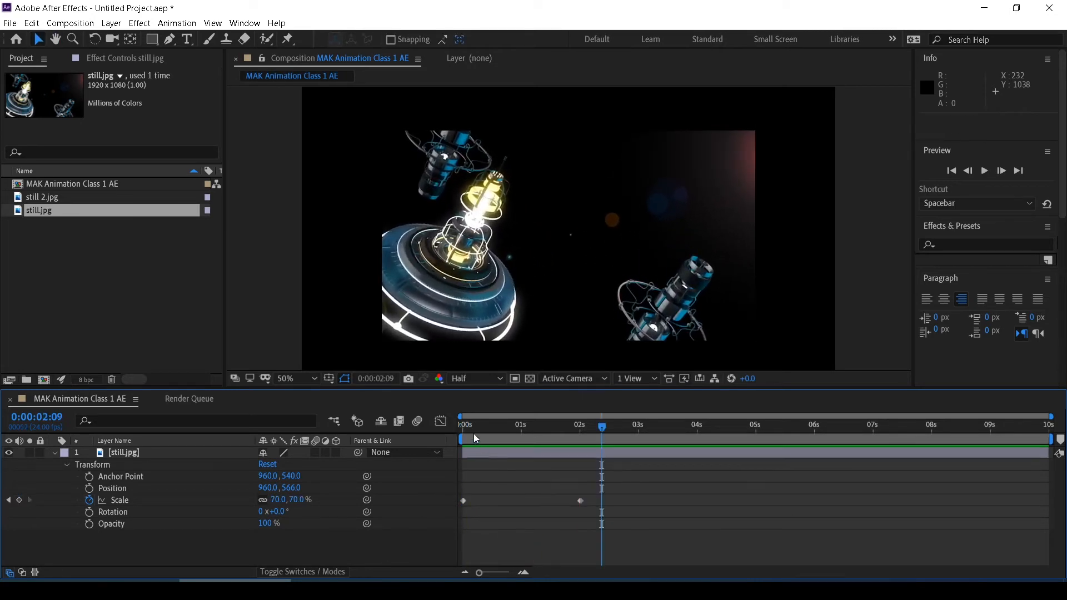
left_click_drag(474, 433, 522, 432)
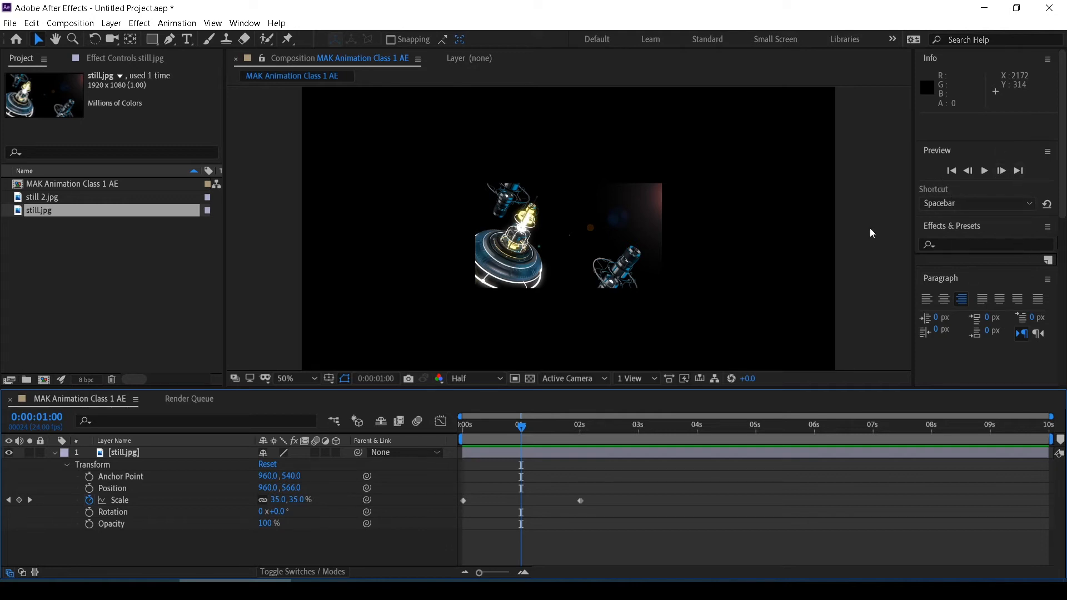
Review the shortcut options offered for preview playback.
left_click(1047, 153)
left_click(1032, 132)
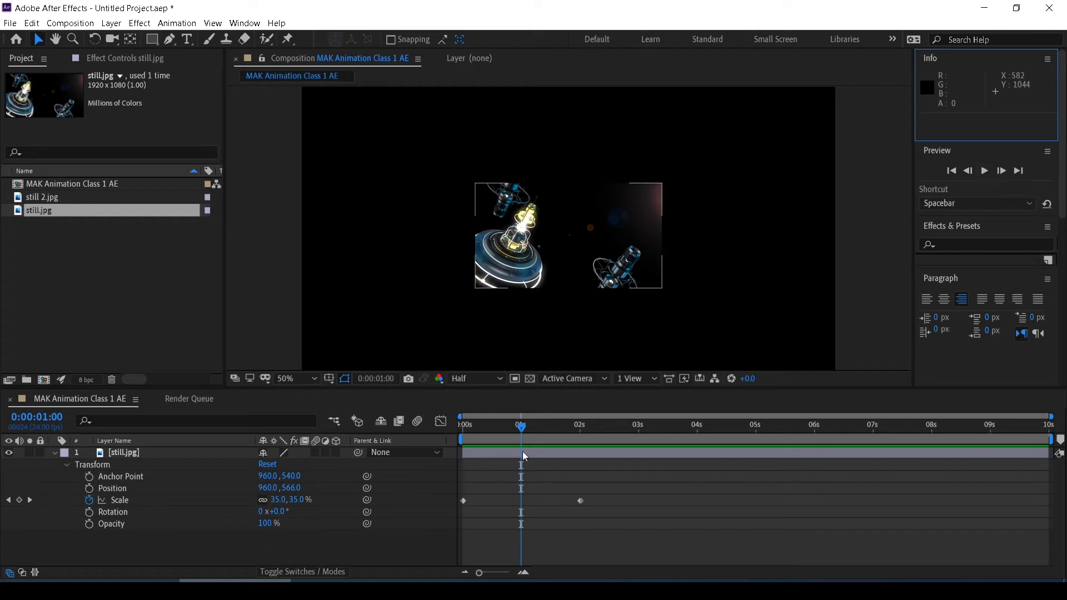
left_click(1026, 203)
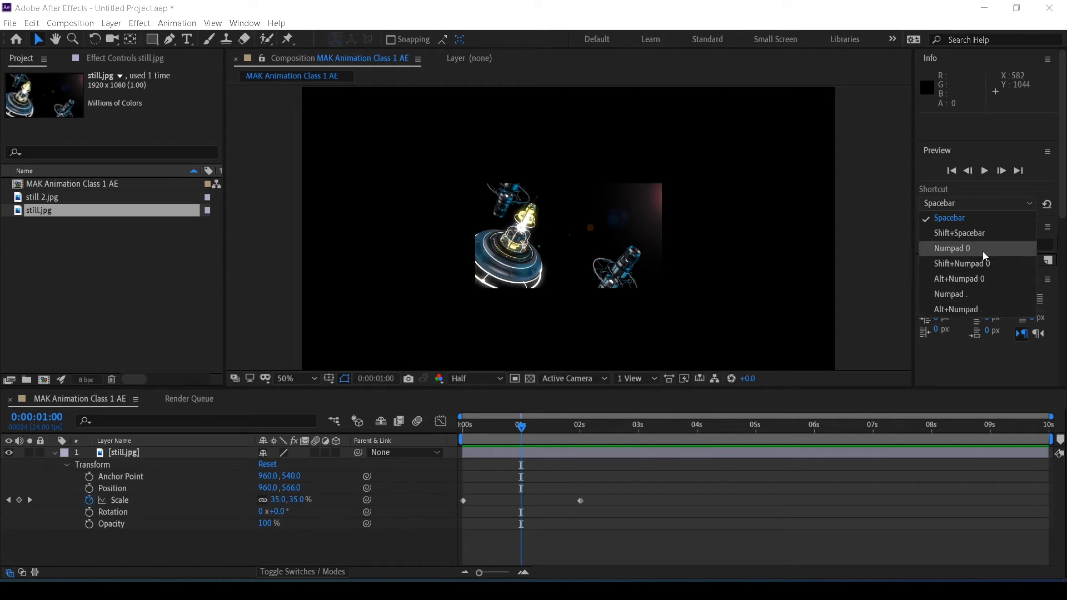
left_click(1028, 186)
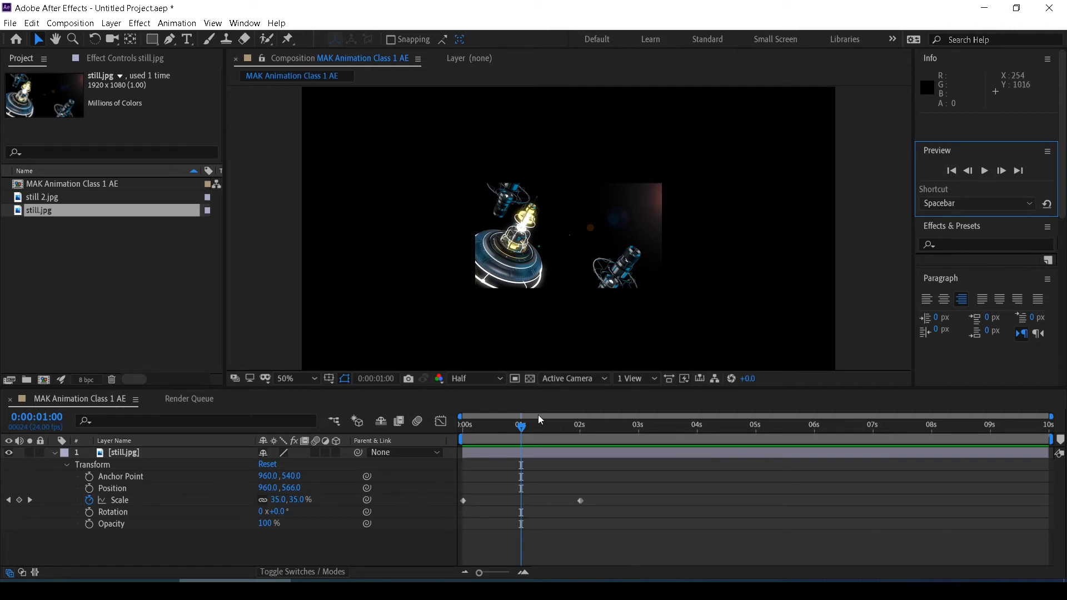
Replay the still.jpg scale-up animation from the beginning to examine how it grows between the two keyframes.
left_click(464, 425)
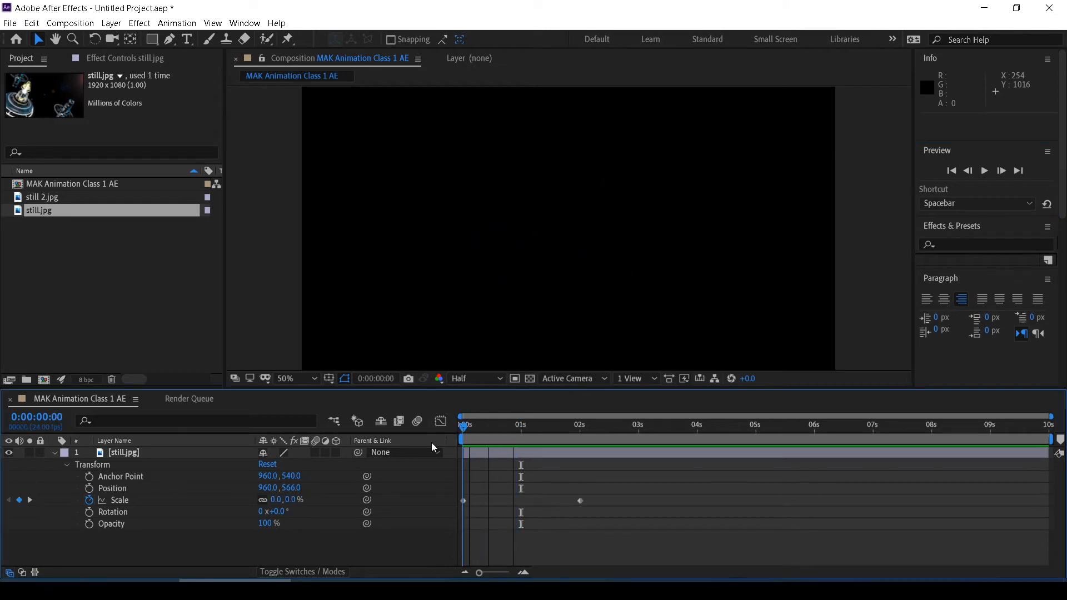
key("space")
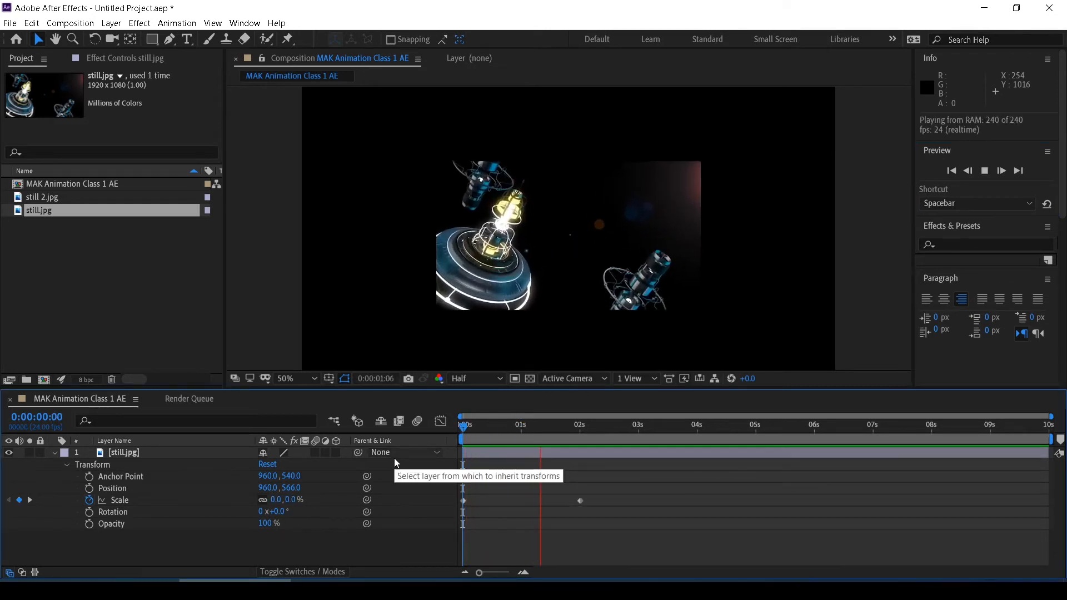
key("space")
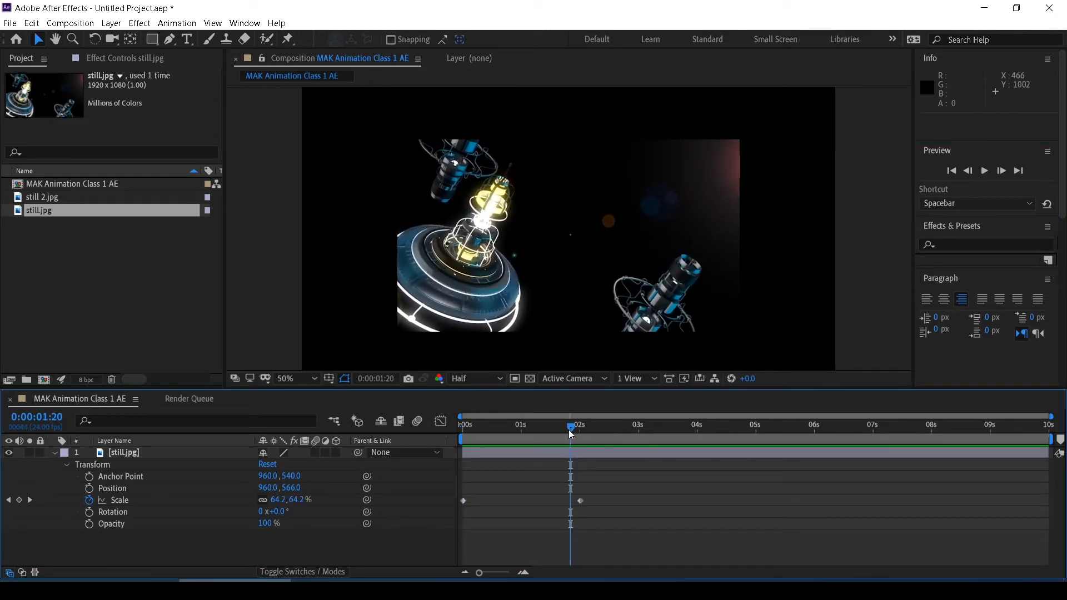
left_click_drag(571, 433, 432, 452)
key("space")
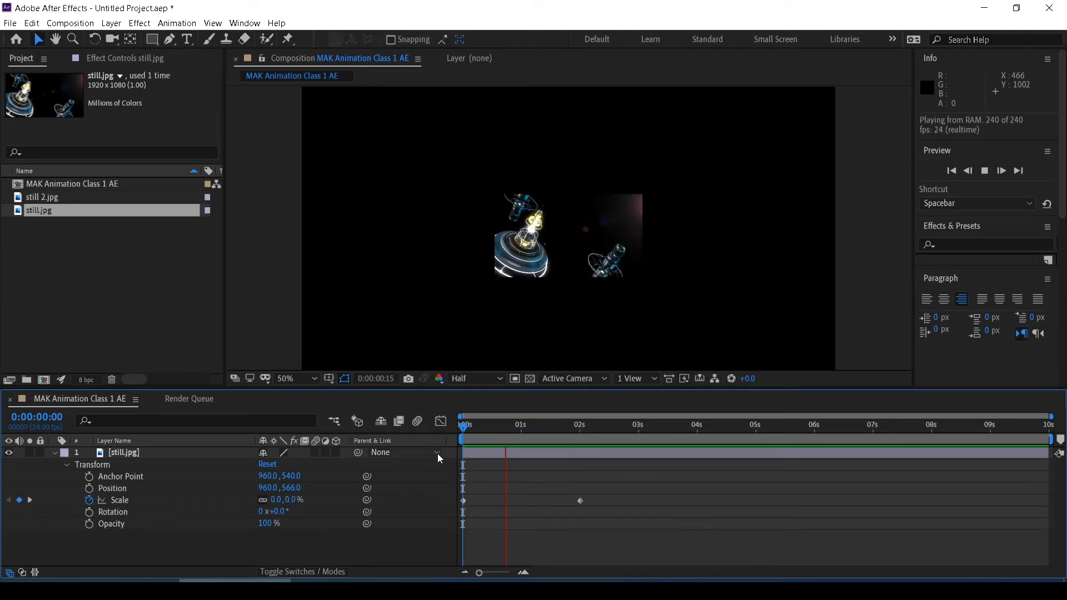
key("space")
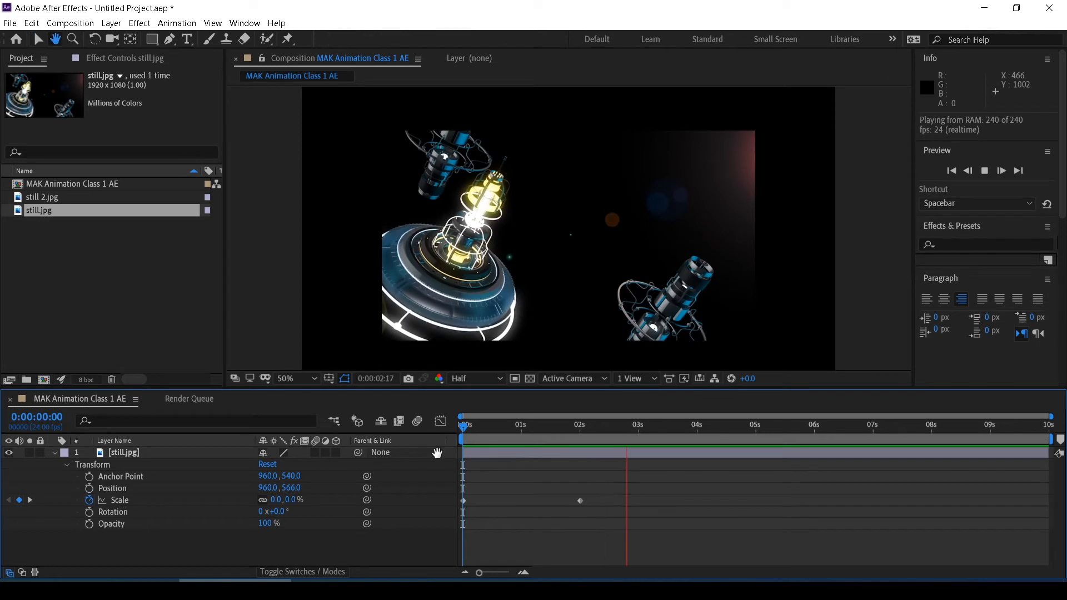
left_click(470, 433)
At 0:00:02:08, rotate the still.jpg layer to 359° and set its rotation to one full turn of 360°.
left_click_drag(470, 433, 600, 431)
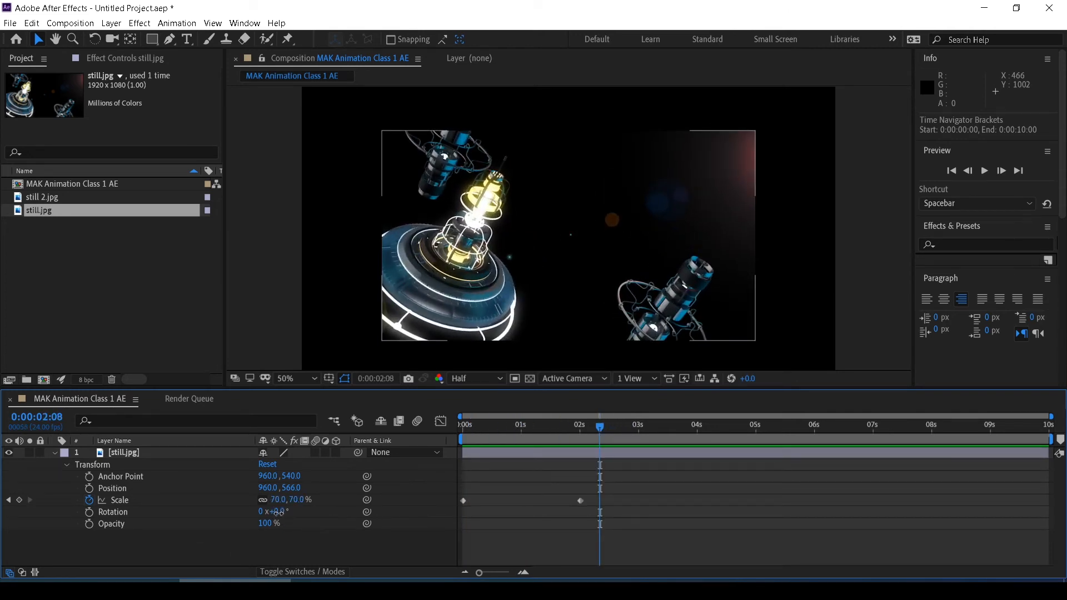
left_click_drag(280, 512, 537, 523)
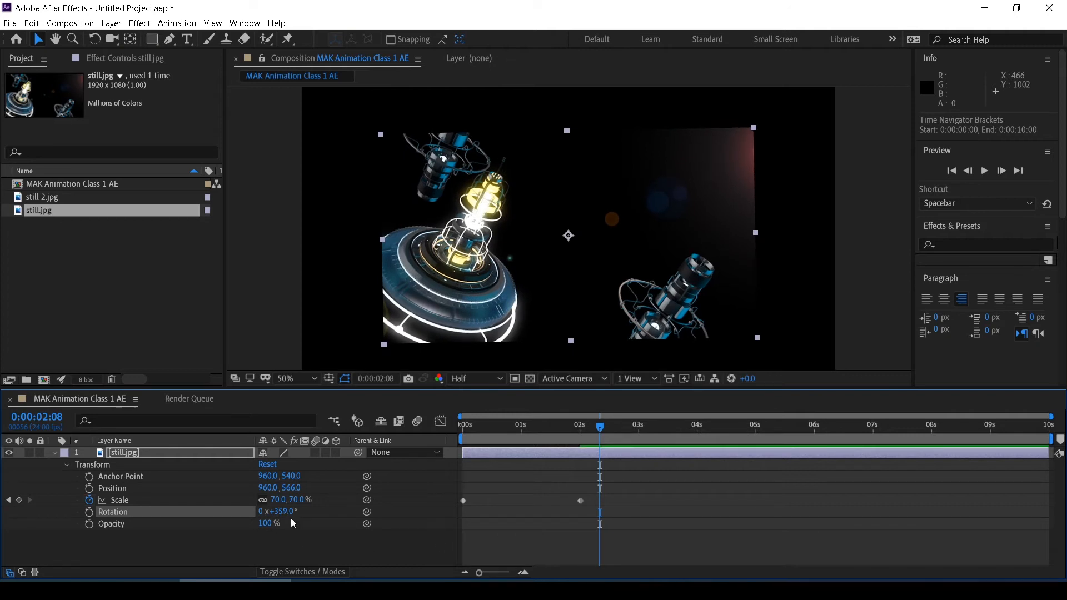
left_click(280, 511)
type("360")
key("Return")
Move back and forth between the still.jpg layer's Scale keyframes, finishing on the first one at 0:00:00:00.
mouse_move(414, 574)
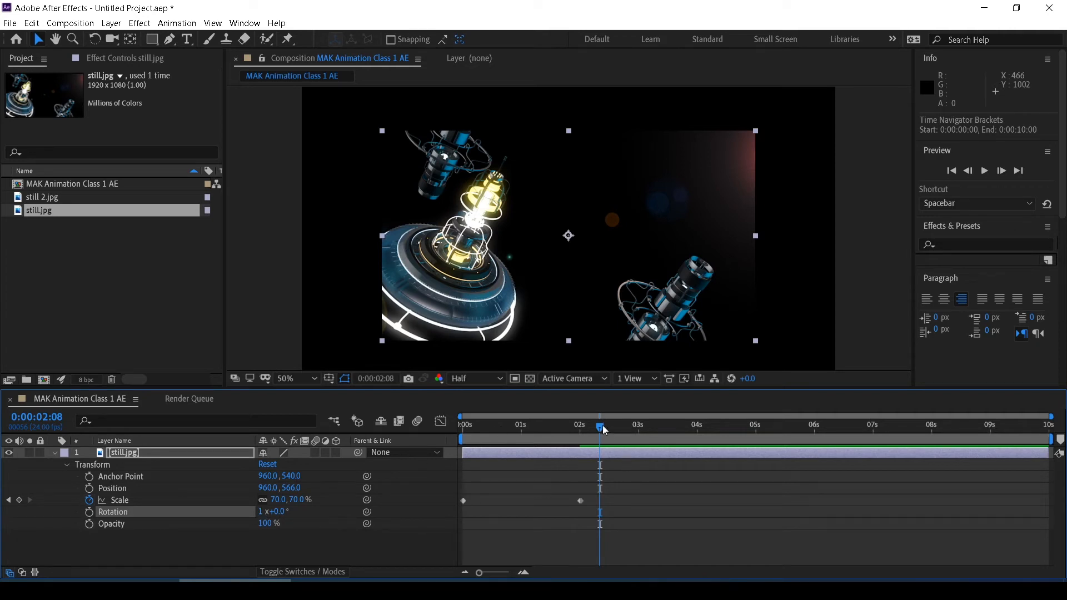
left_click_drag(602, 425, 467, 442)
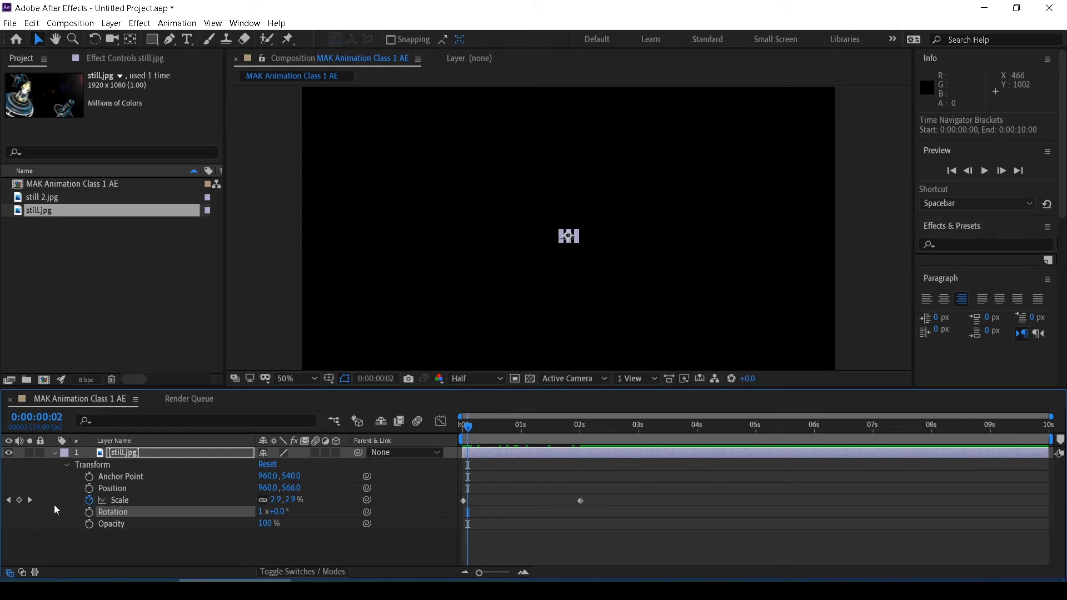
left_click(9, 500)
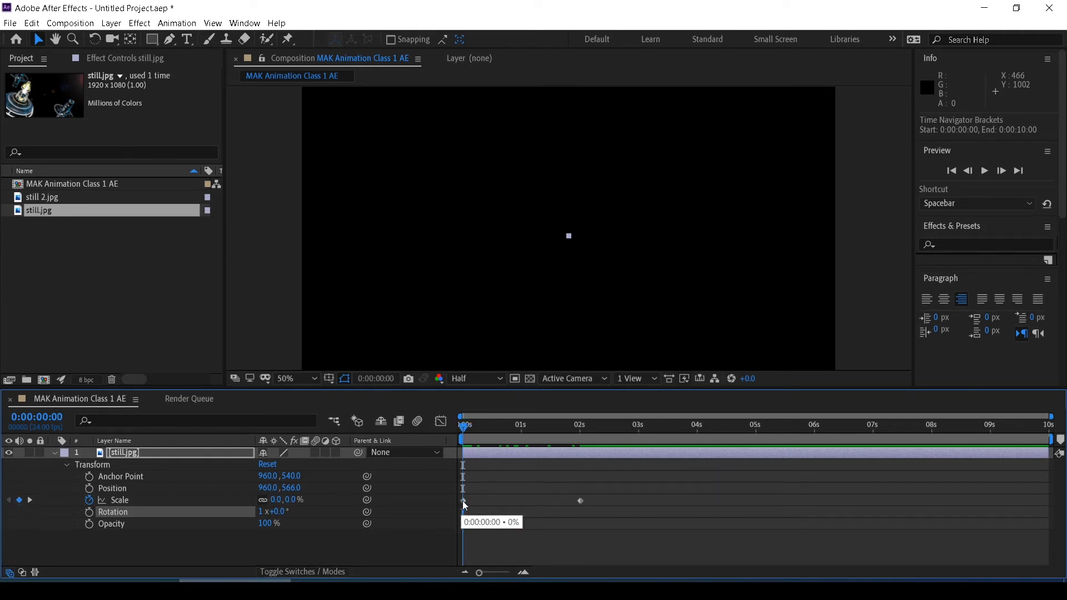
left_click(31, 499)
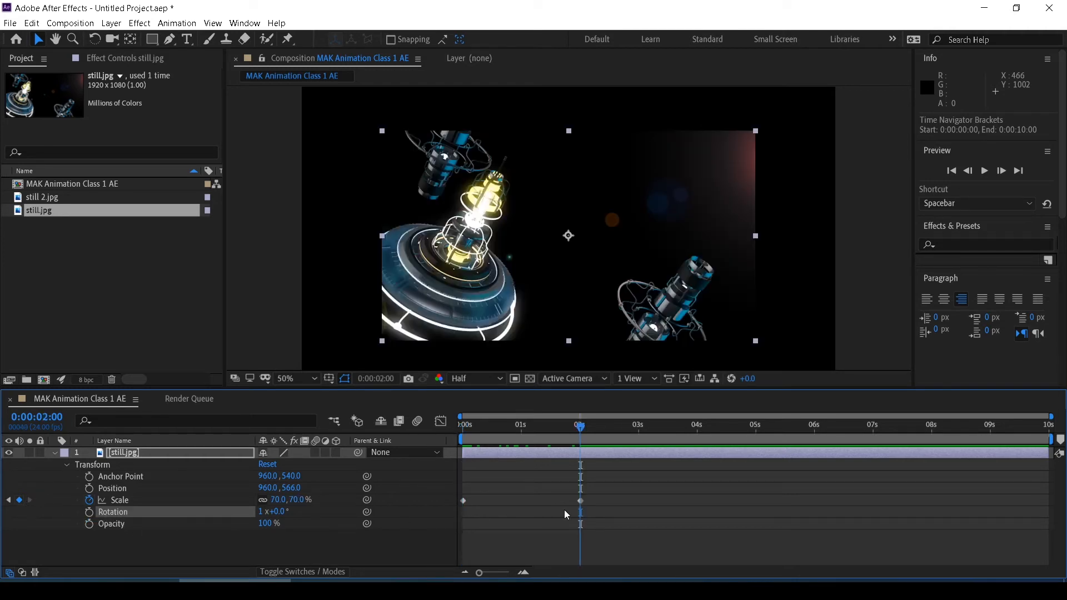
left_click_drag(583, 433, 667, 441)
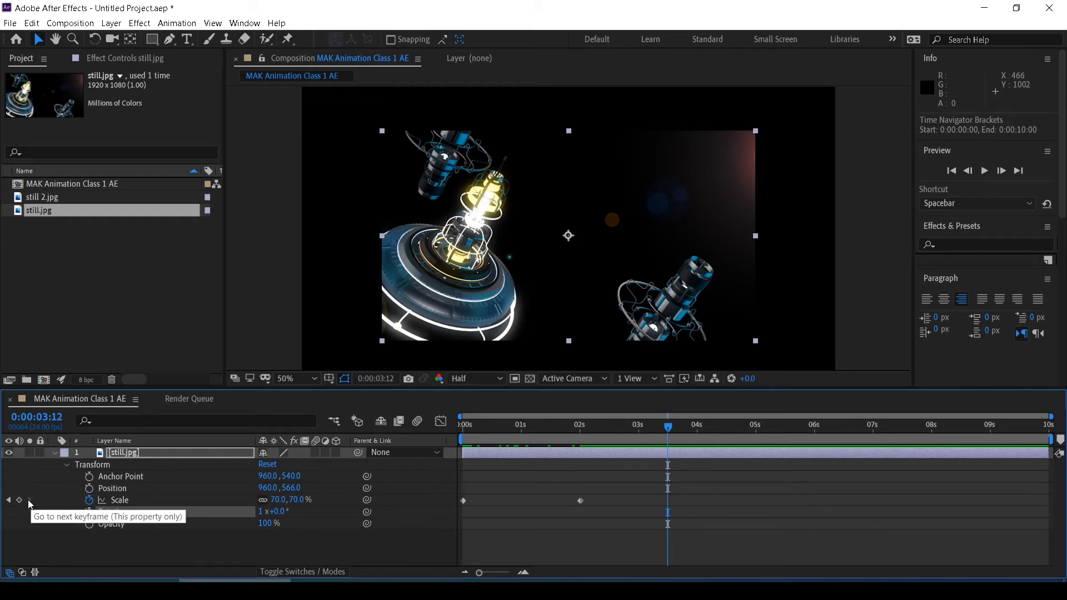
left_click(8, 500)
left_click(8, 500)
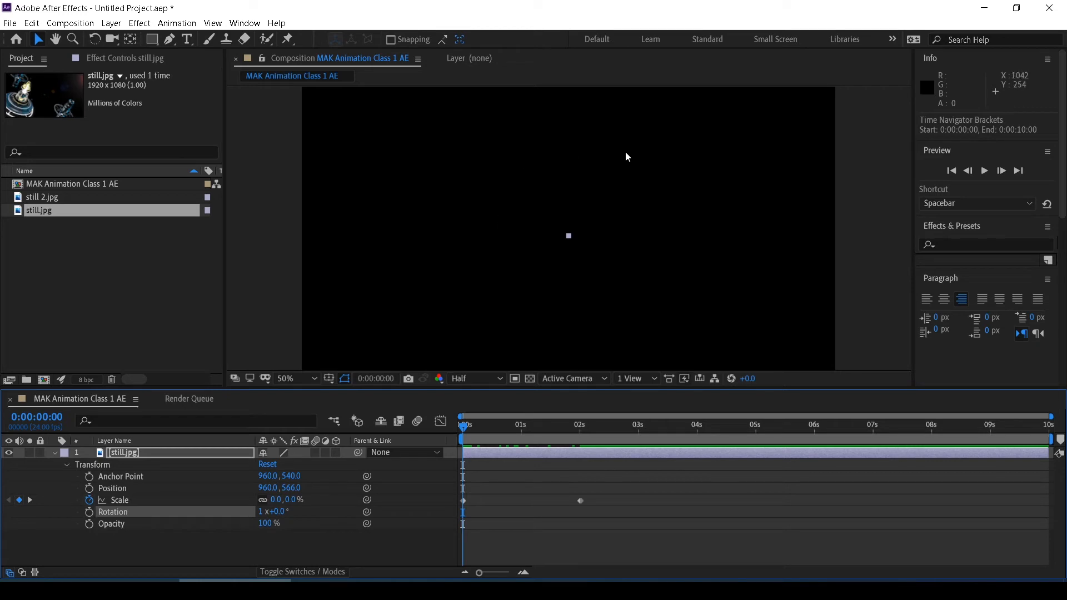
left_click(89, 512)
left_click(29, 500)
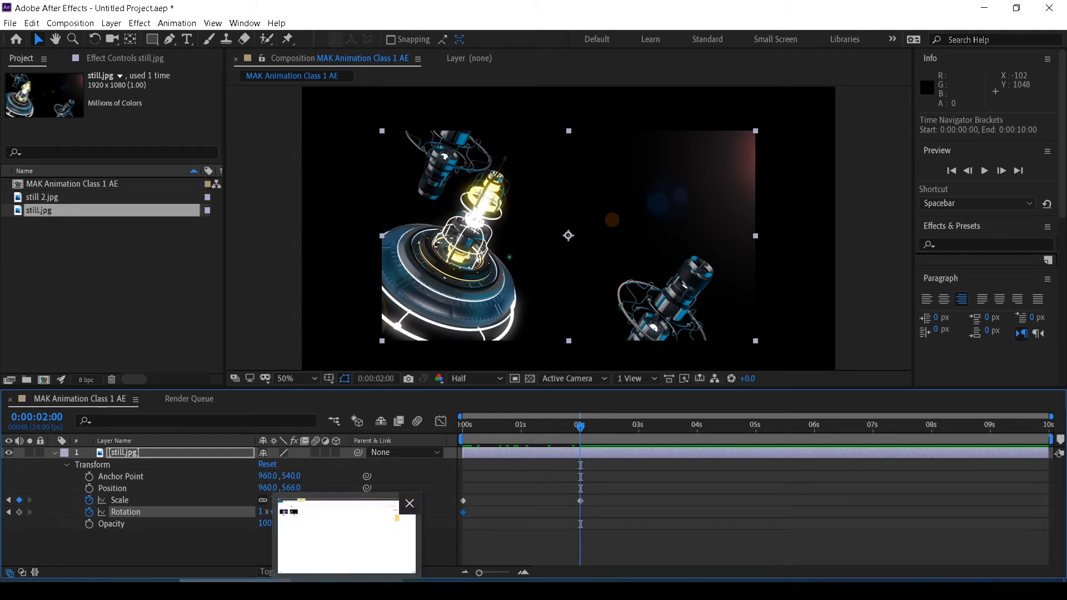
left_click(205, 552)
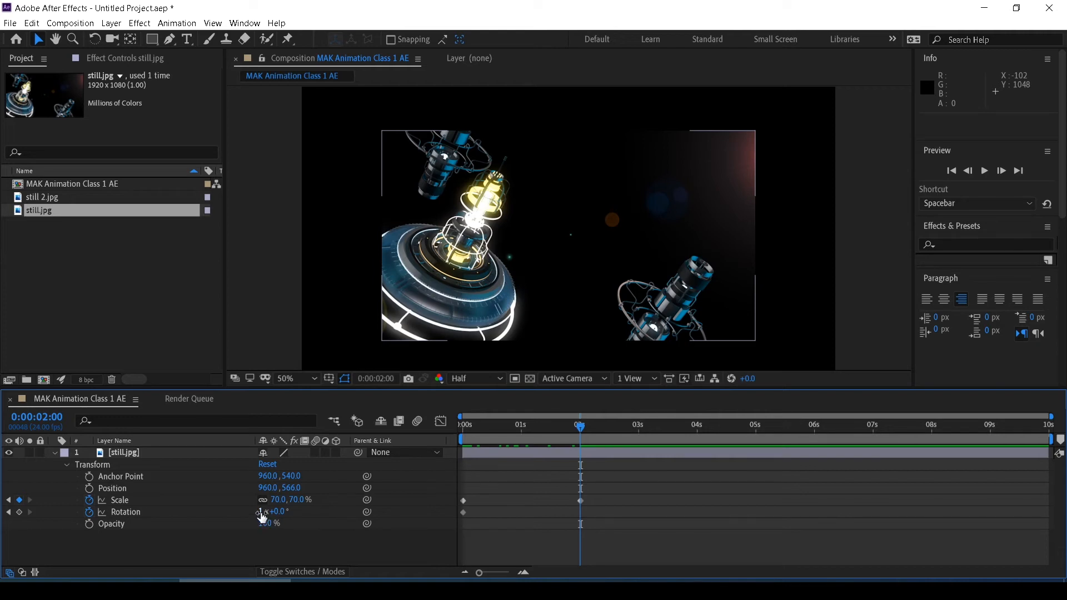
key("ctrl+z")
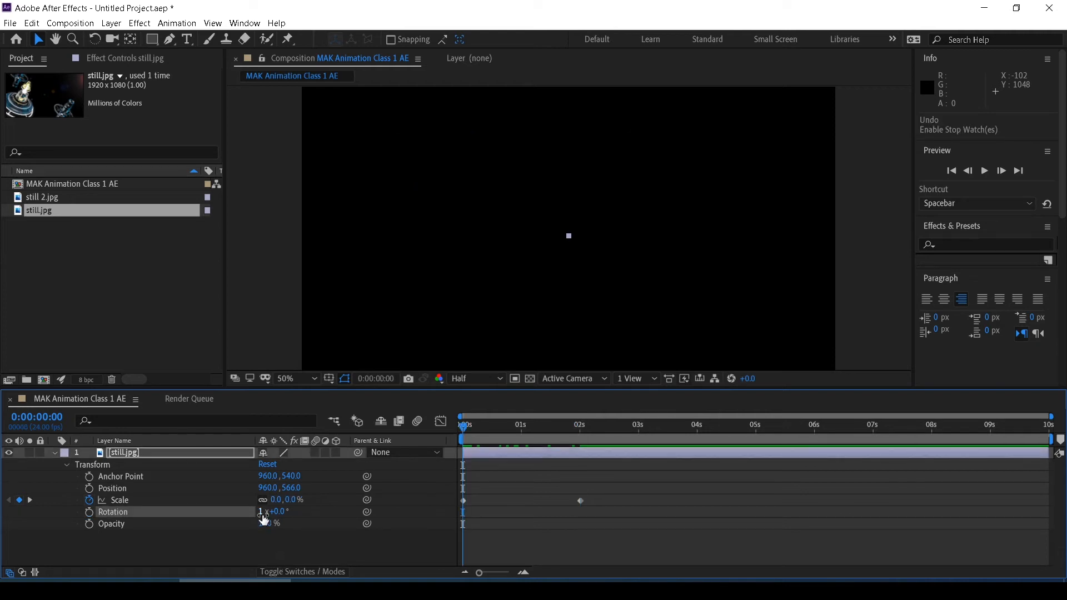
Set the still.jpg layer's rotation to 0 turns and start keyframing Rotation at 0:00:00:00.
left_click(261, 511)
key("Return")
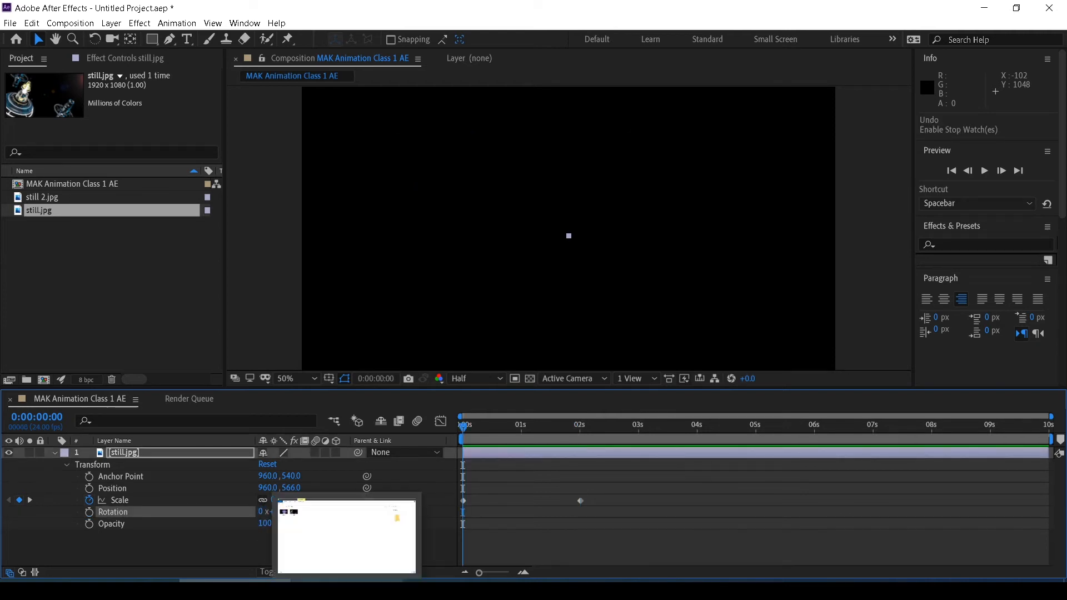
left_click(89, 512)
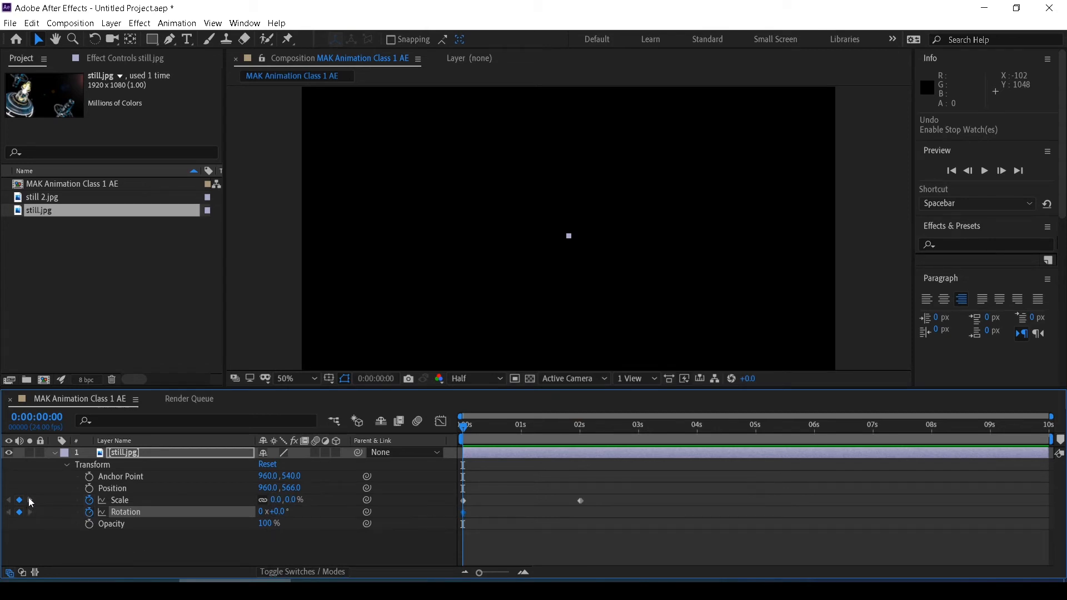
Add a Rotation keyframe of one full turn at the second Scale keyframe, 0:00:02:00, and check the frame at 0:00:00:10.
left_click(29, 500)
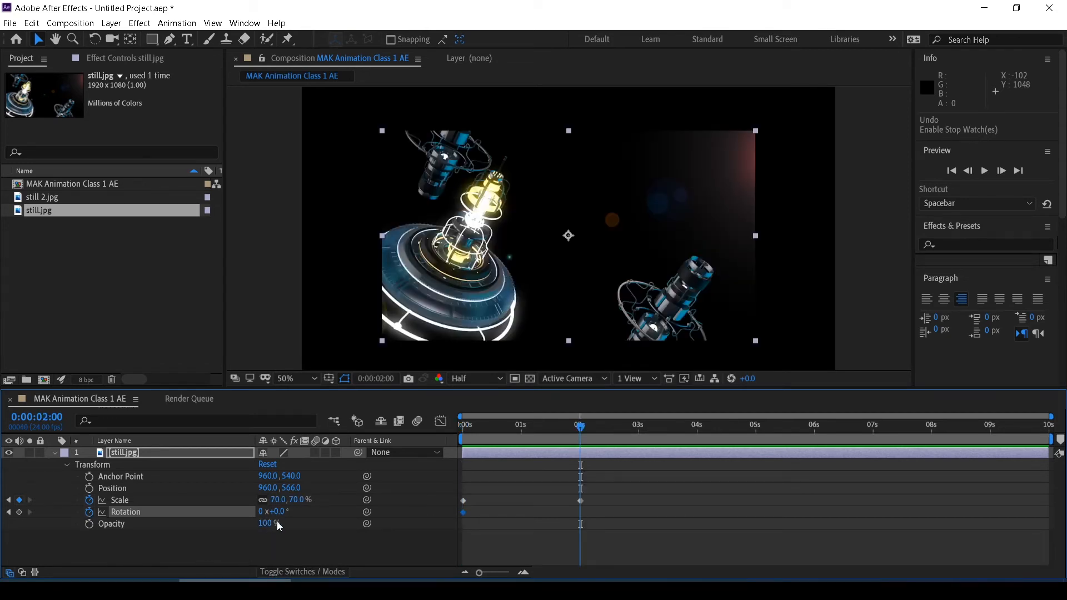
left_click(259, 512)
type("1")
key("Return")
left_click(486, 428)
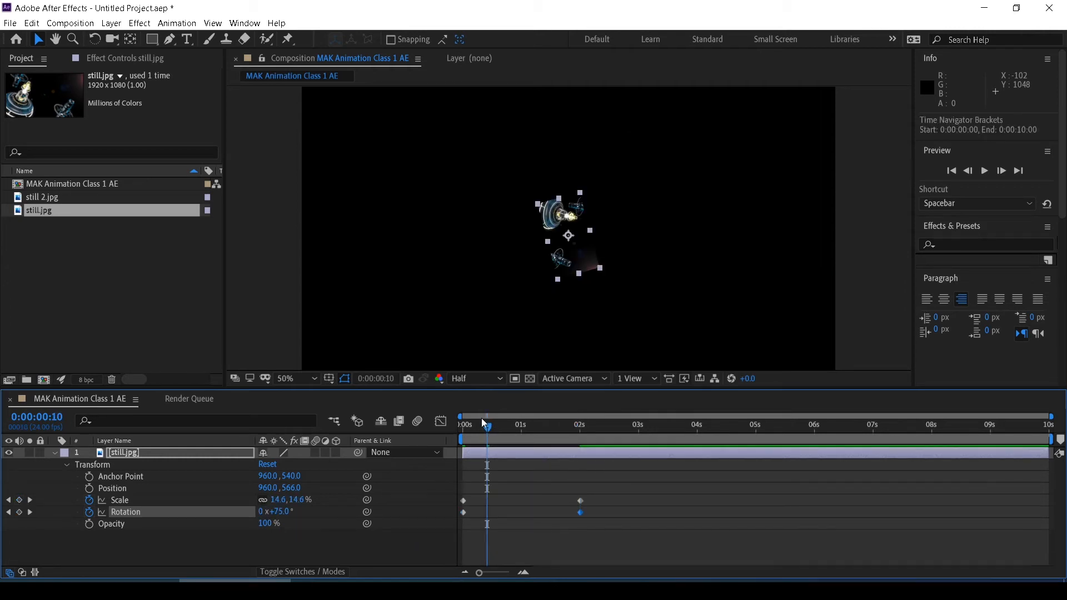
Play back the still.jpg layer's Scale and Rotation animation from 0:00:00:00 and scrub through it.
left_click_drag(489, 422, 444, 424)
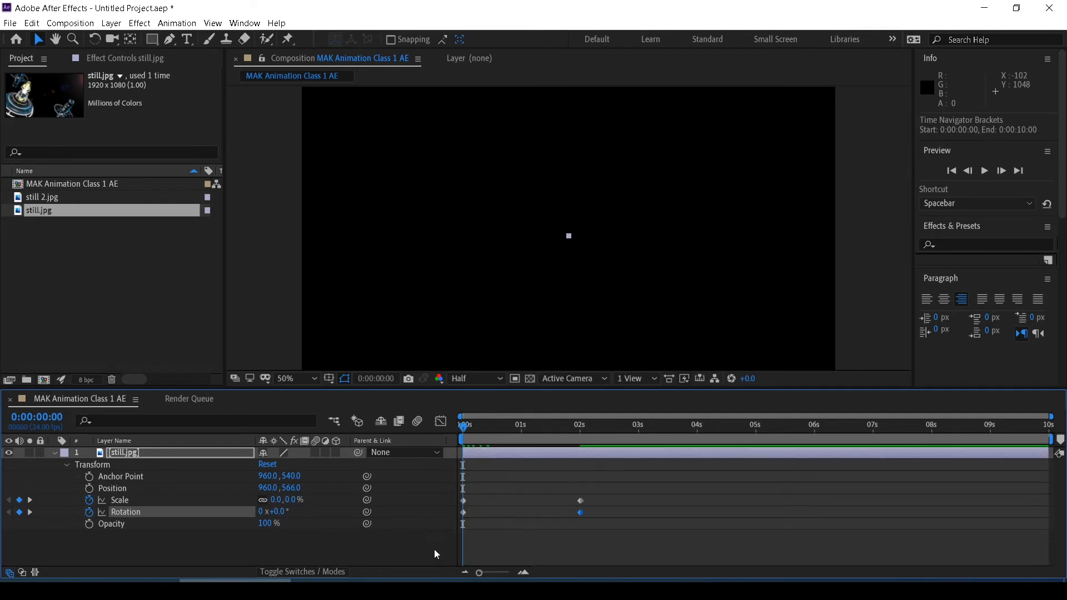
key("space")
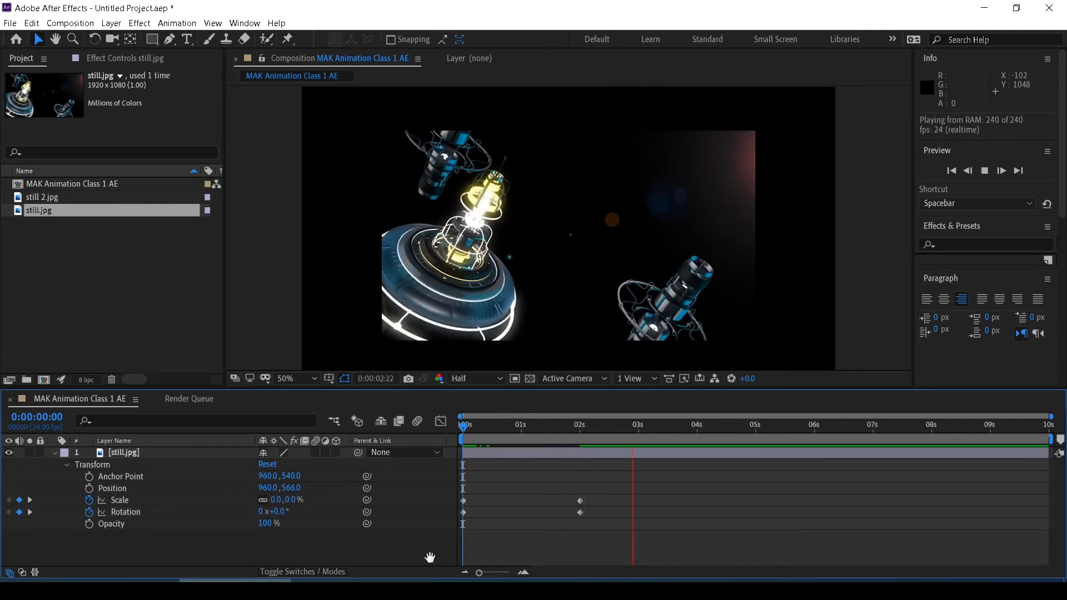
key("space")
left_click_drag(471, 422, 549, 455)
key("space")
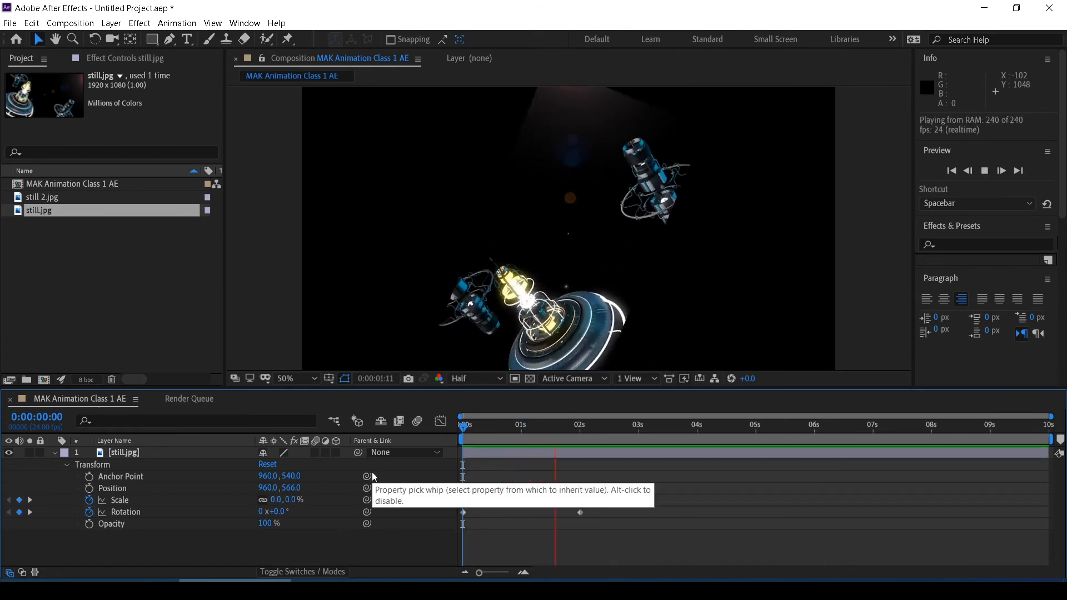
key("space")
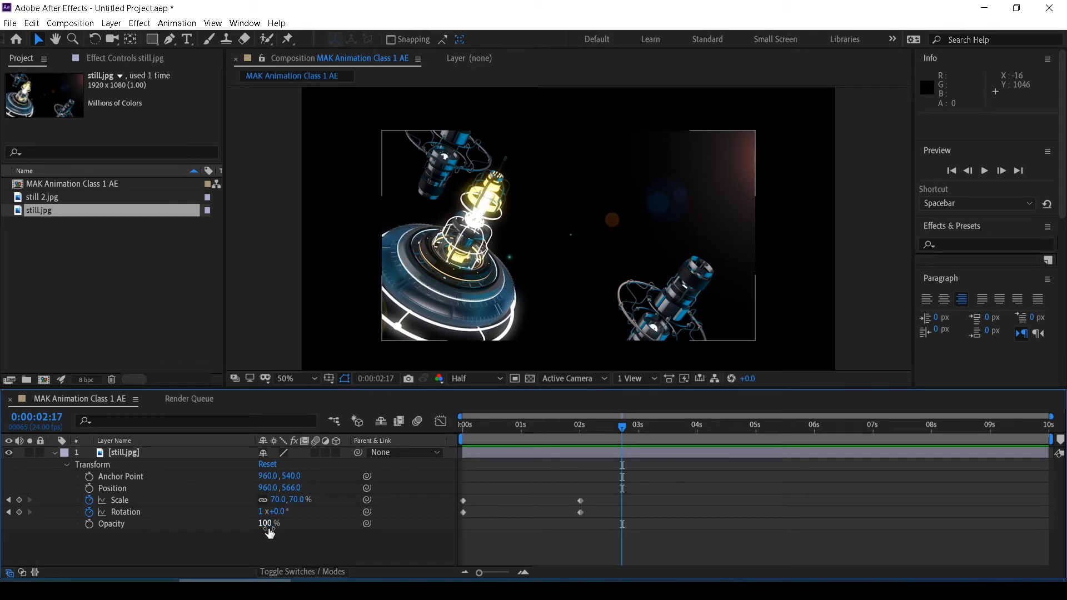
Set the still.jpg layer's opacity to 0% and start keyframing Opacity at 0:00:00:00.
left_click_drag(269, 532, 451, 520)
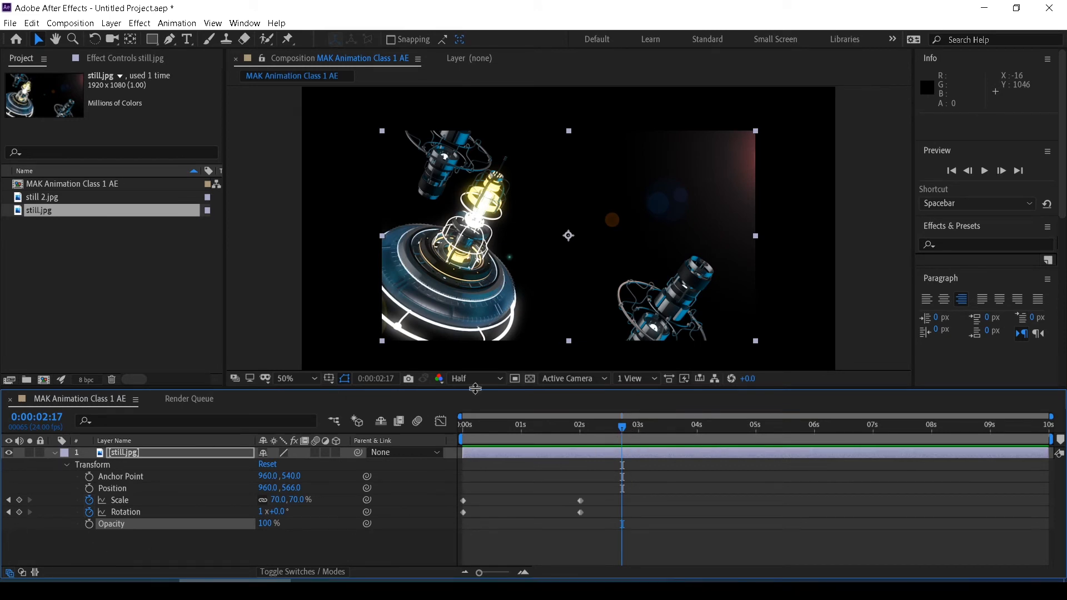
left_click(8, 511)
left_click(8, 511)
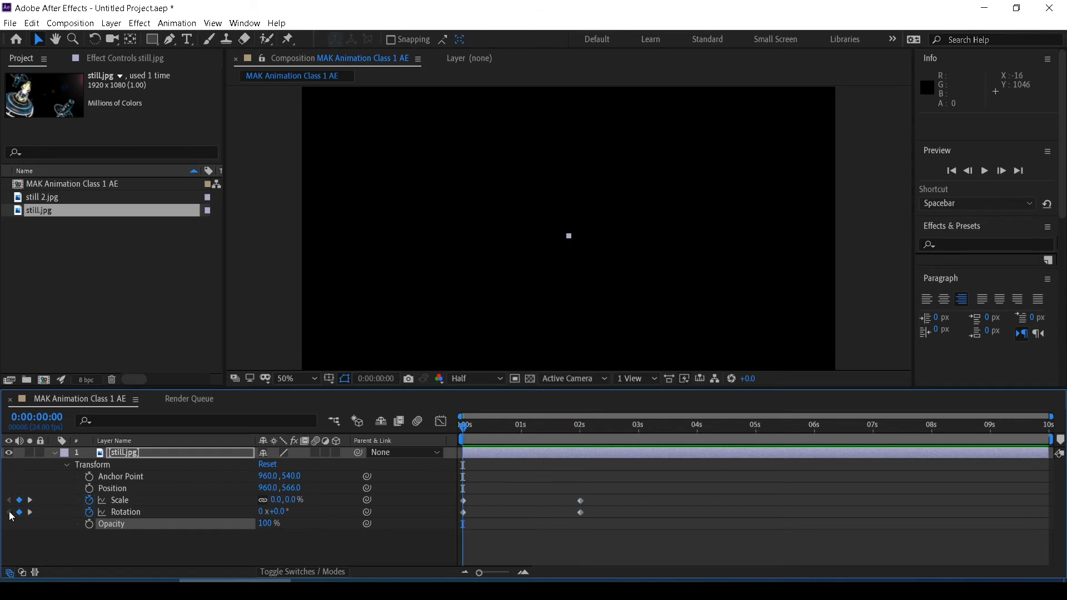
left_click(265, 523)
type("0")
key("Return")
left_click(88, 524)
Add an Opacity keyframe of 100% at 0:00:02:00 and play back the layer's fade-in.
left_click(29, 513)
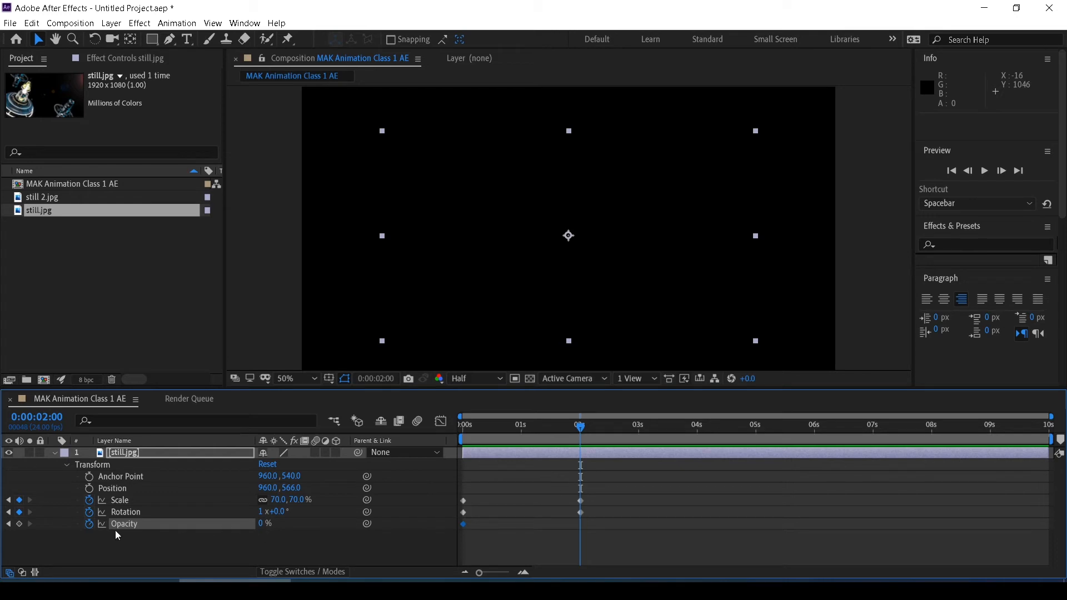
left_click_drag(264, 523, 362, 536)
left_click_drag(498, 431, 404, 441)
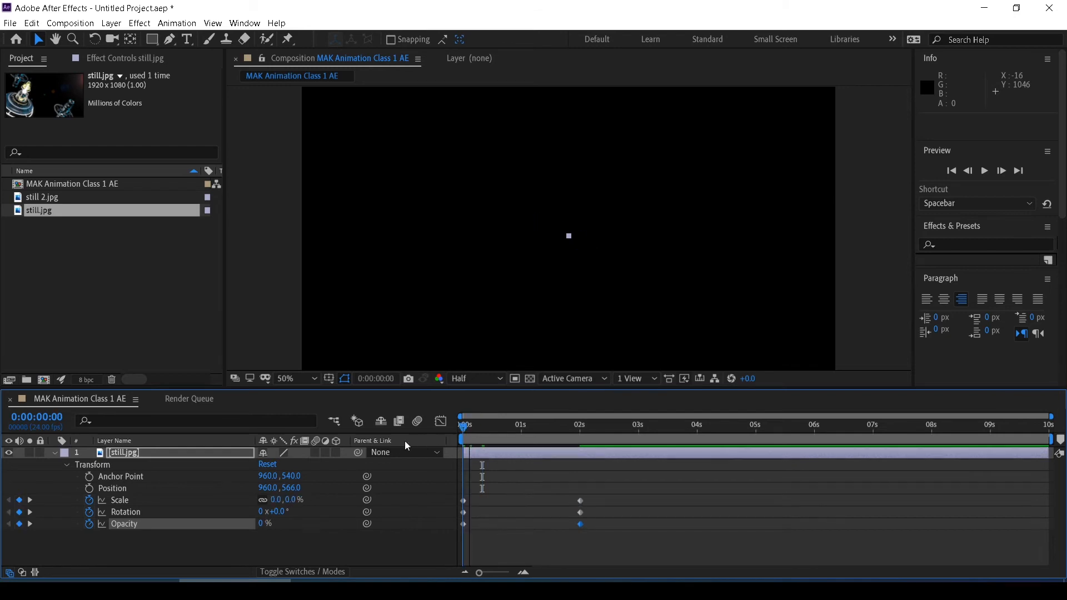
left_click(326, 547)
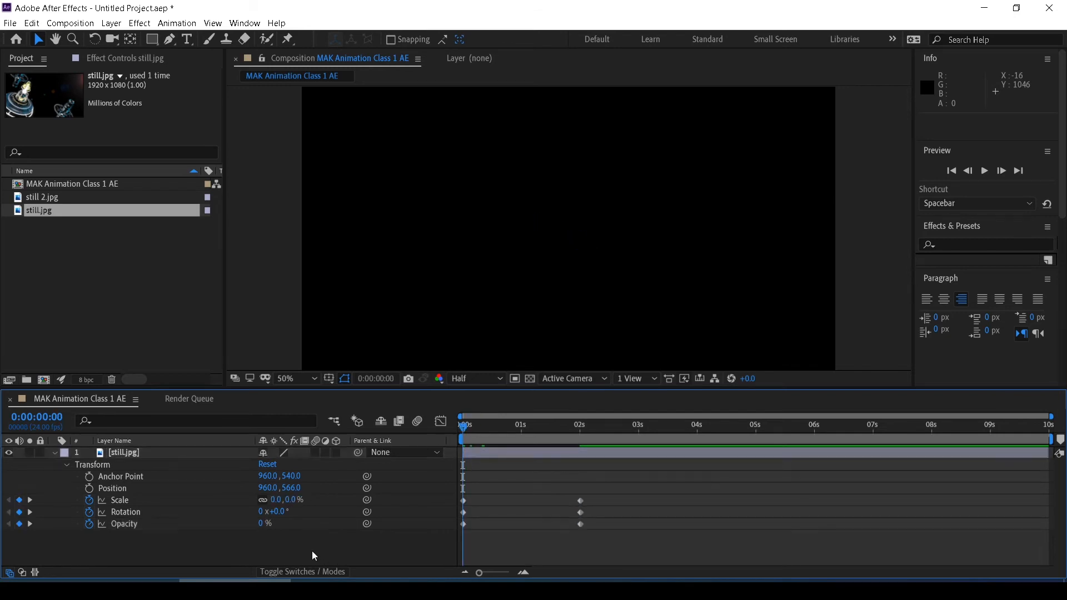
key("space")
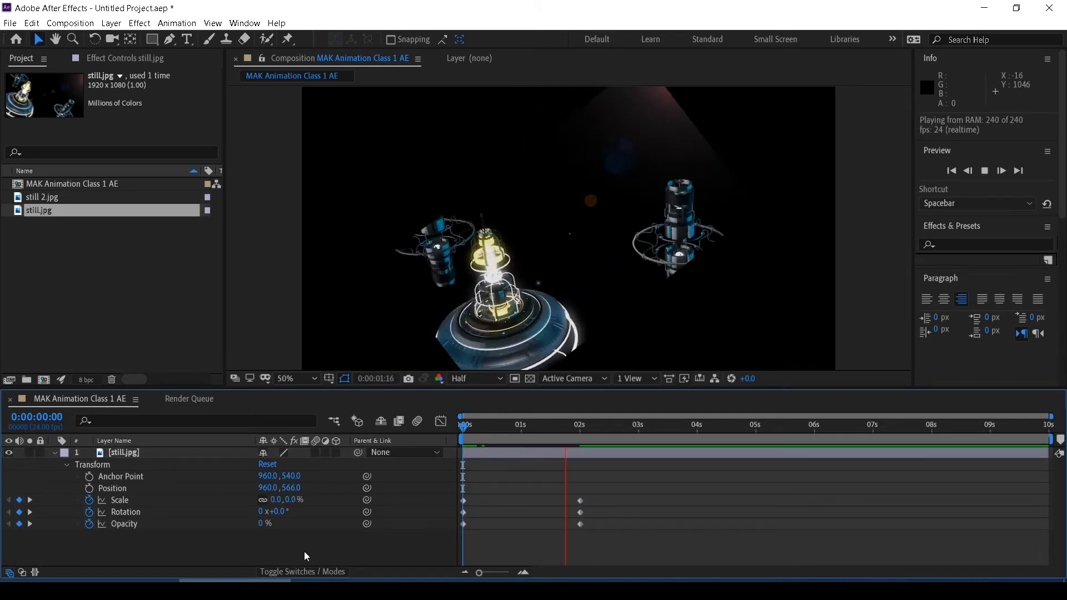
key("space")
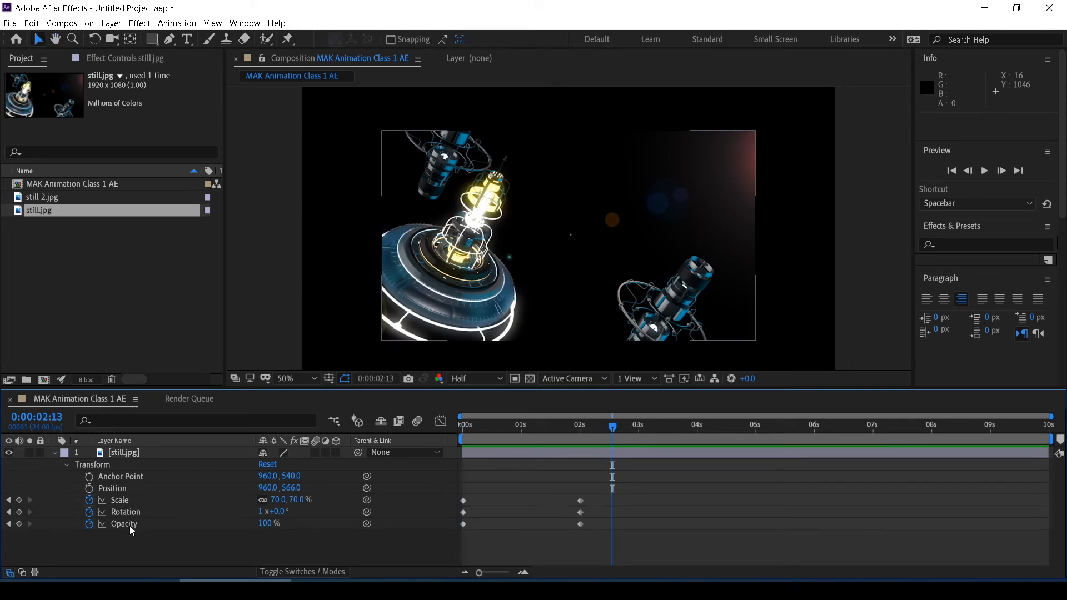
left_click_drag(473, 433, 584, 486)
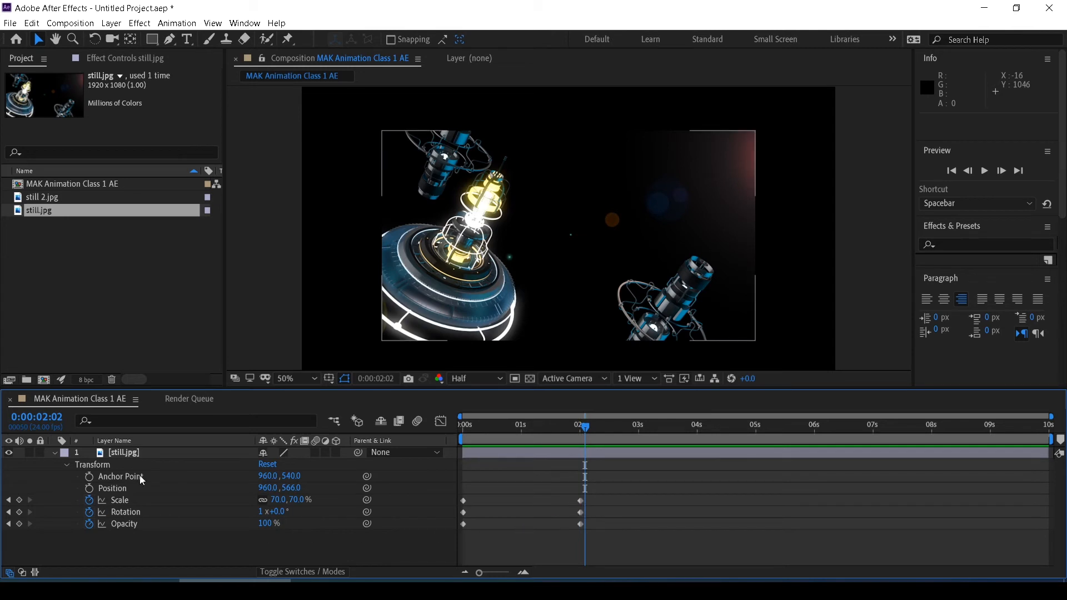
Try a vertical position of 586 and a horizontal position of 1003 for the layer at 0:00:02:00, and undo the changes.
left_click(8, 500)
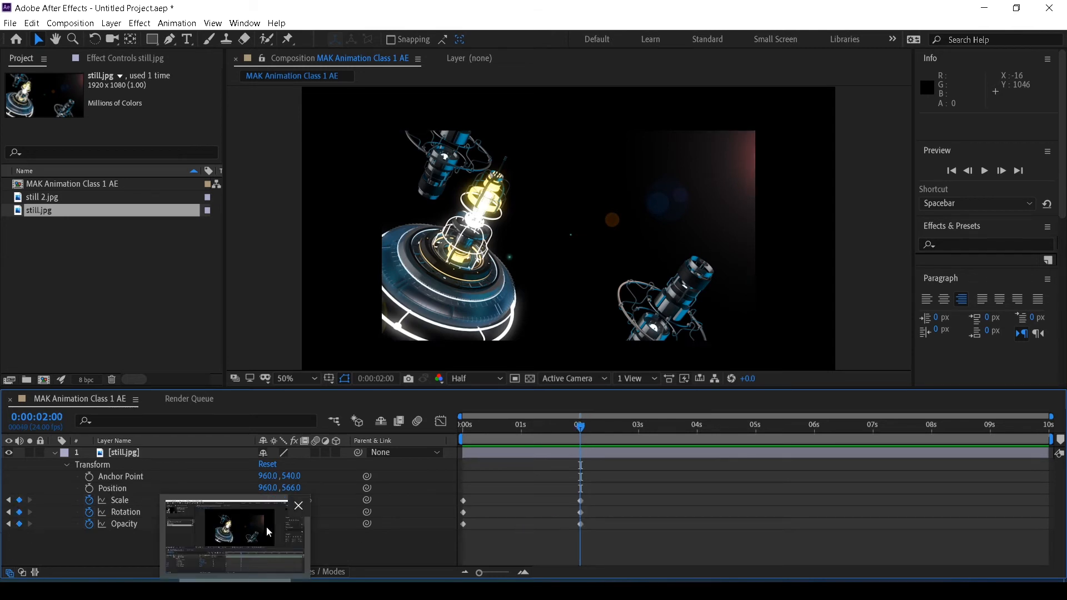
left_click(291, 488)
type("586")
key("Return")
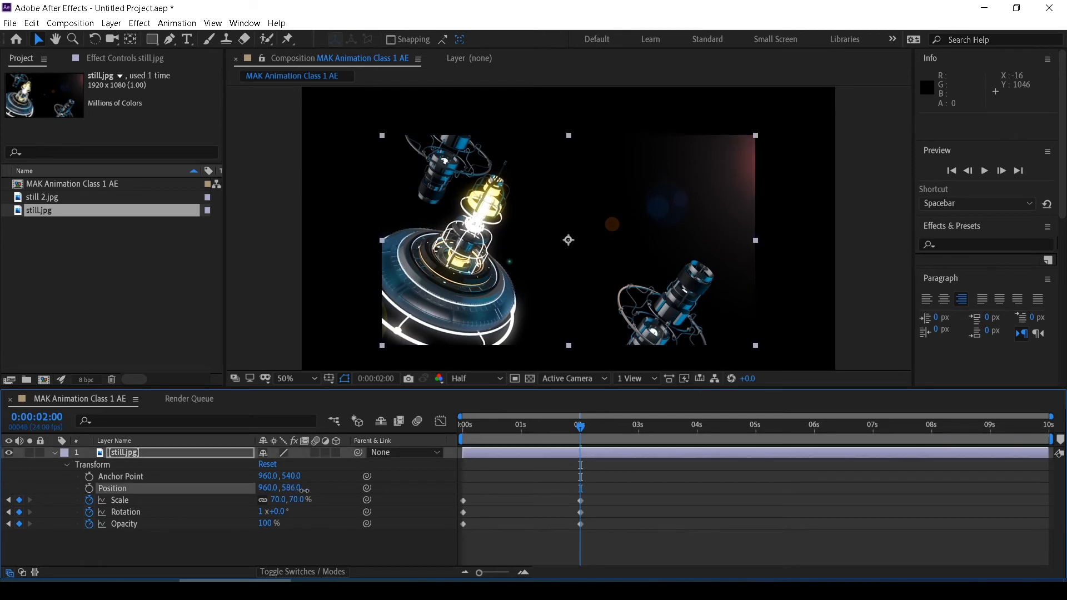
mouse_move(303, 489)
left_mouse_down()
mouse_move(306, 501)
mouse_move(278, 488)
mouse_move(212, 487)
mouse_move(293, 487)
left_mouse_up()
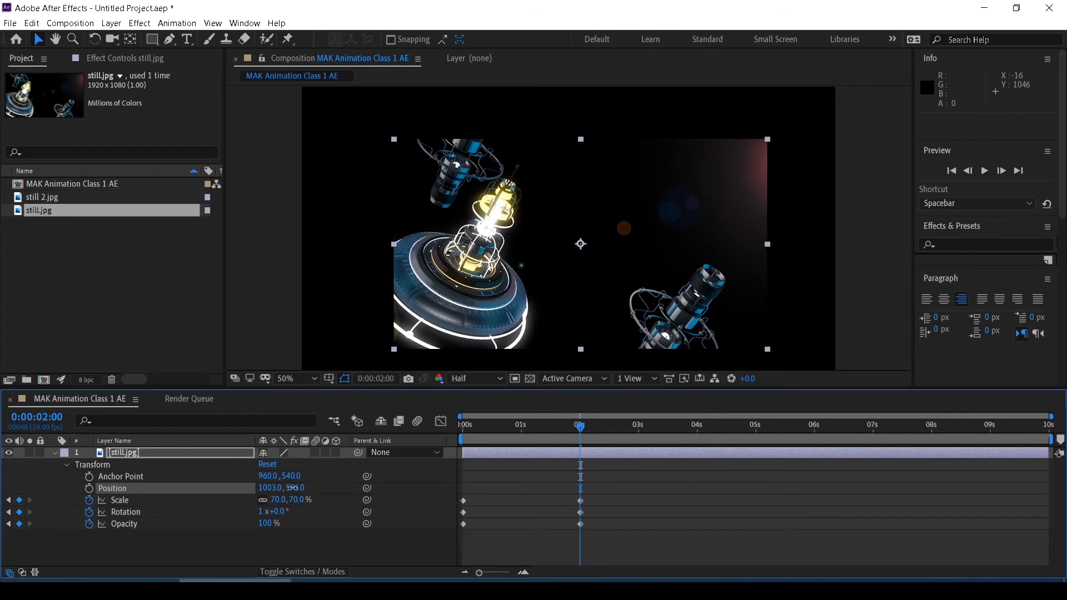
key("ctrl+z")
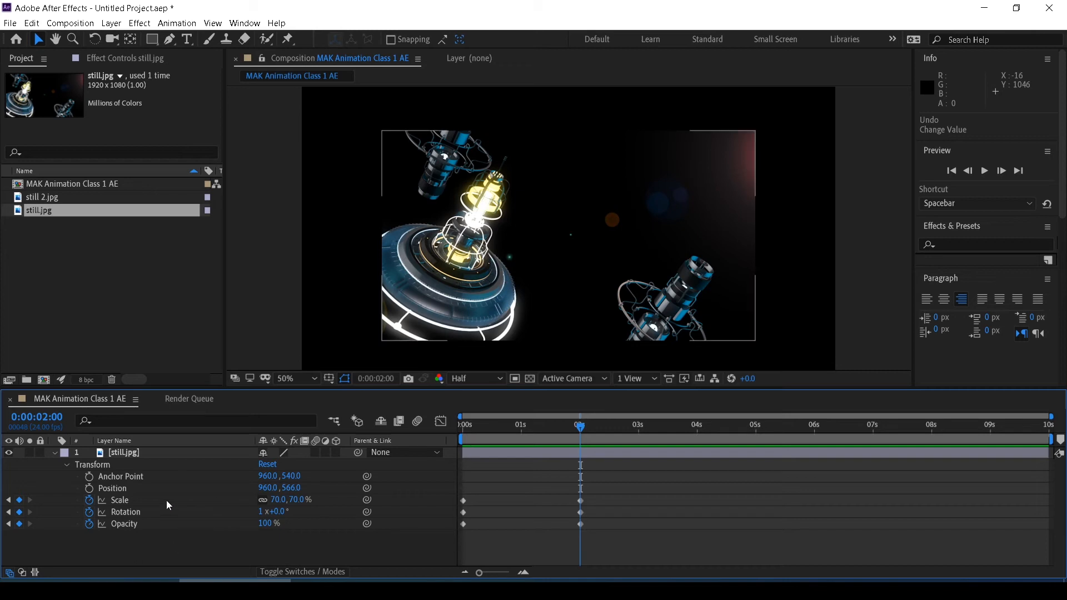
Keyframe the still.jpg layer's Position at about -90, 566 at 0:00:00:00 and about 984, 566 at 0:00:02:00.
left_click(9, 501)
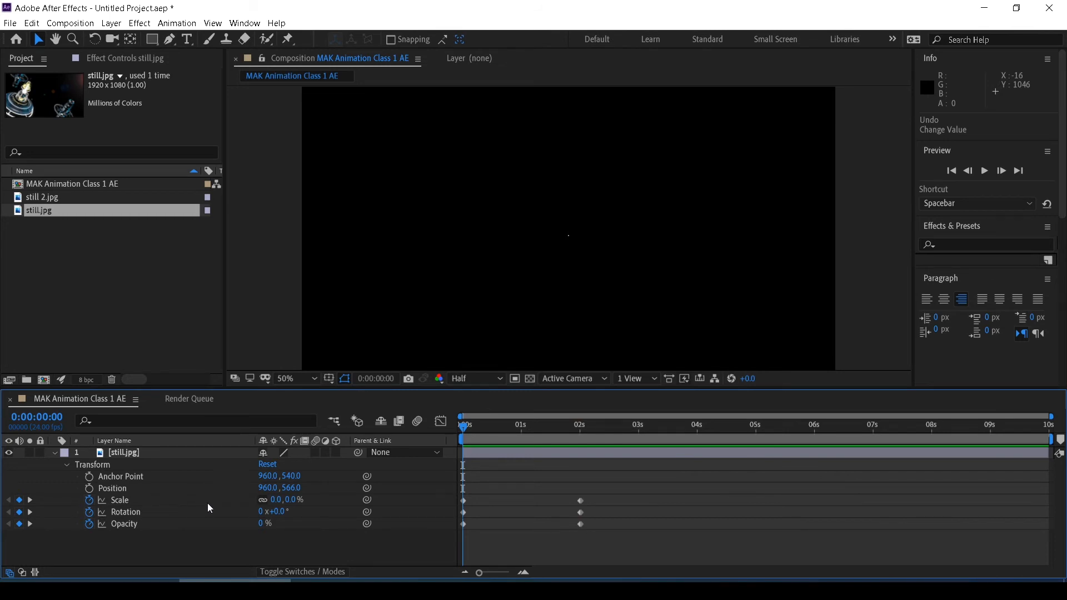
left_click(88, 487)
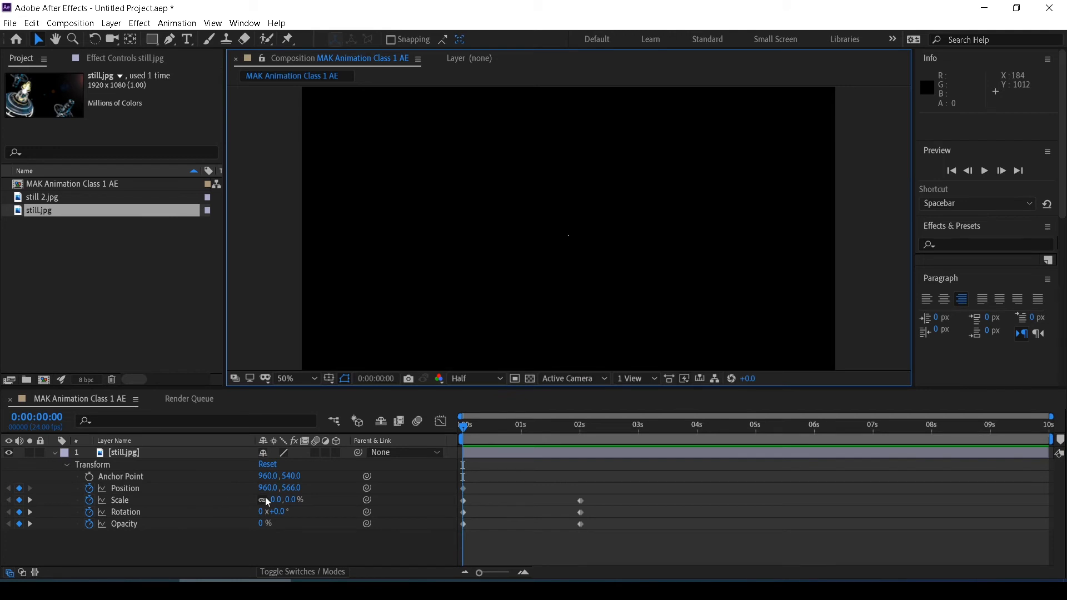
left_click_drag(269, 487, 79, 486)
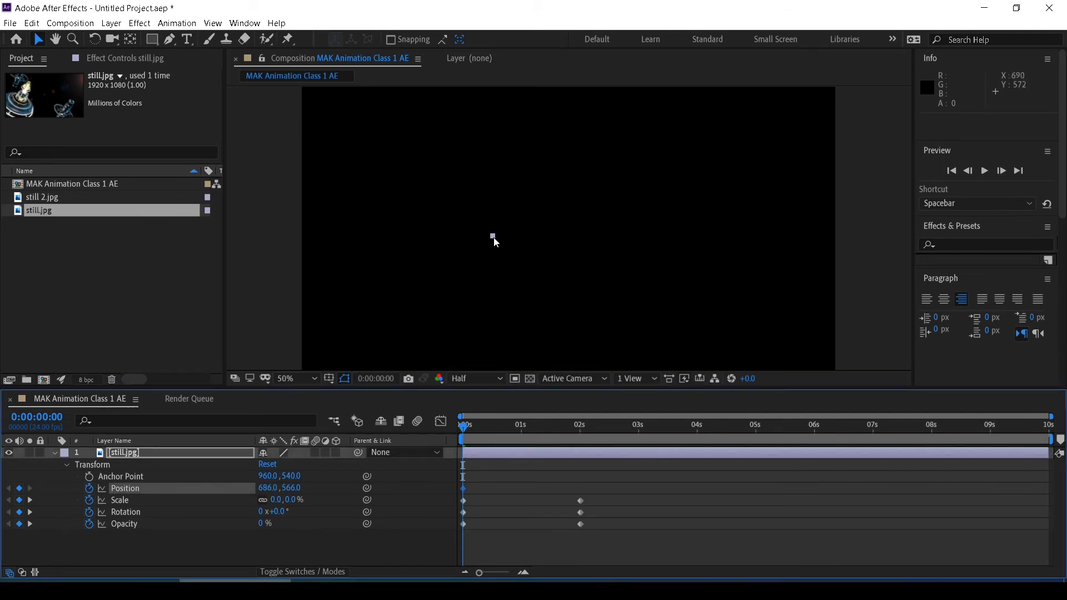
left_click_drag(495, 242, 278, 243)
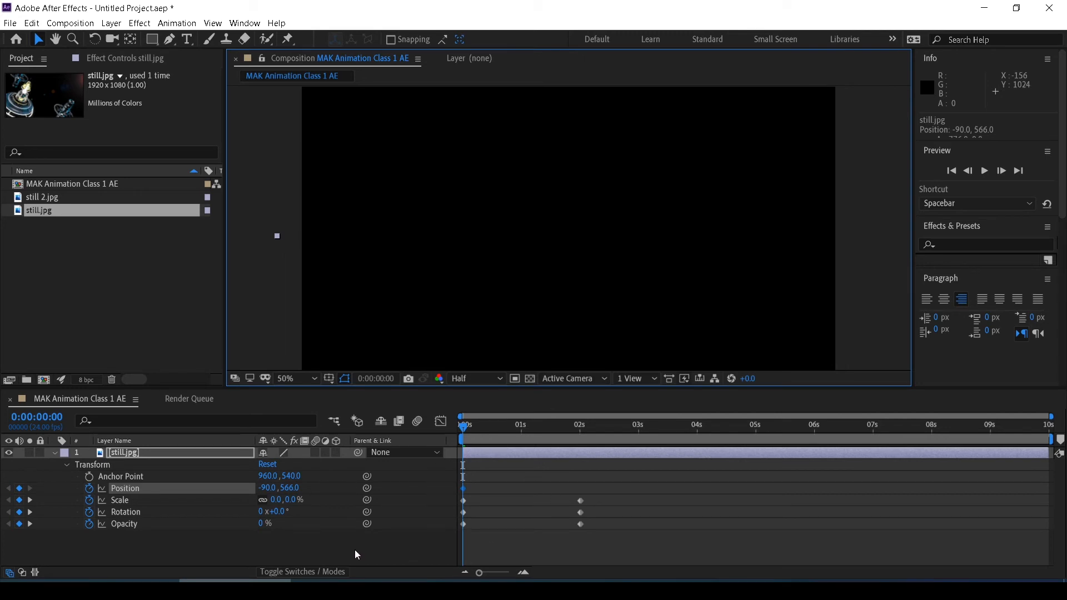
left_click(30, 500)
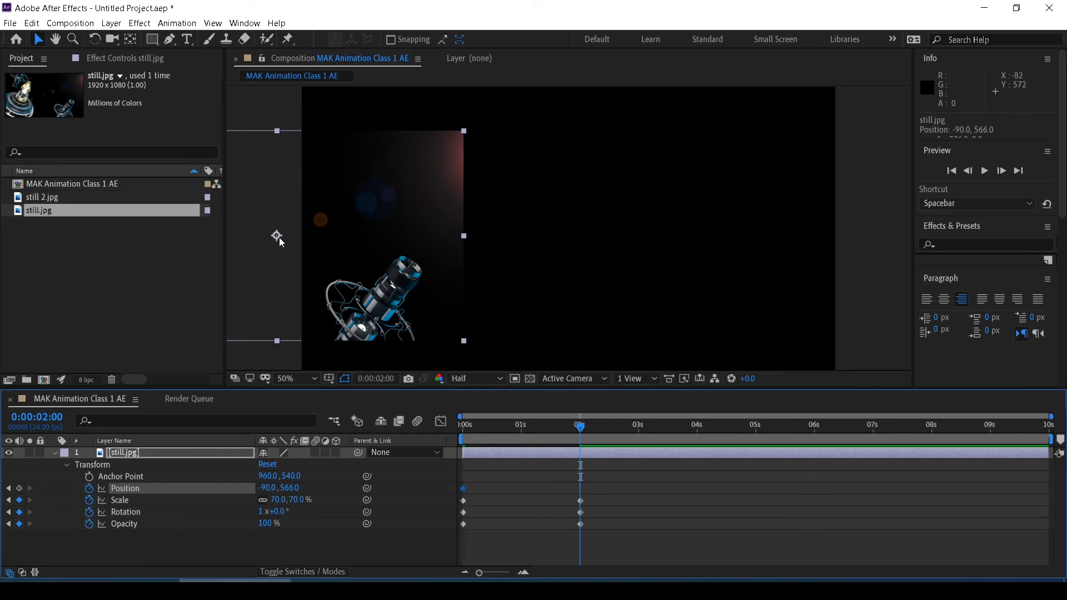
left_click_drag(277, 236, 575, 235)
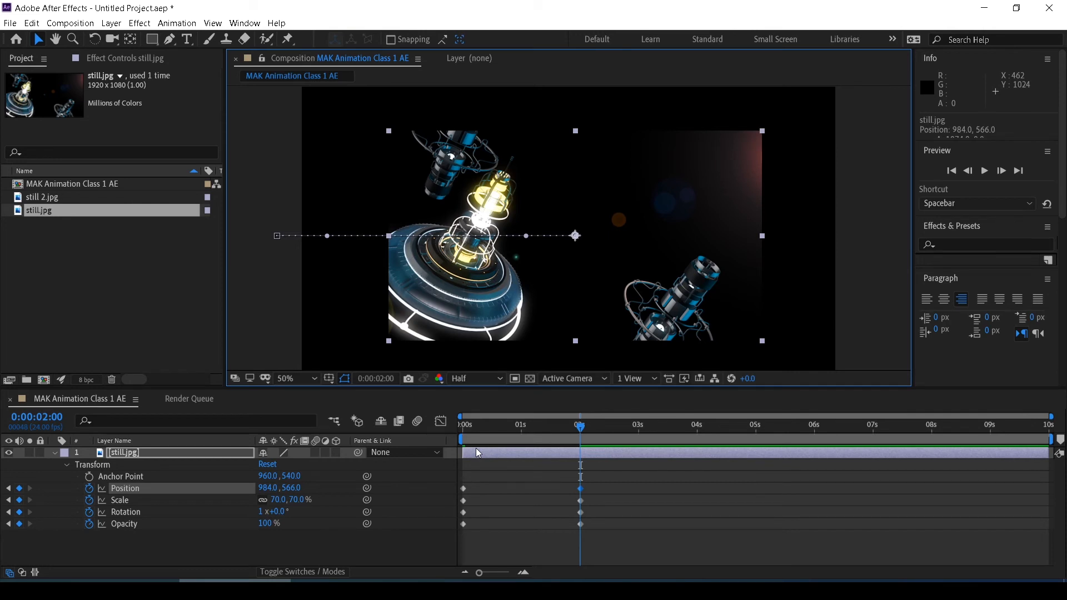
Examine the layer's motion path, play back the combined animation from 0:00:00:00, and scrub through it to 0:00:02:02.
left_click_drag(478, 429, 193, 539)
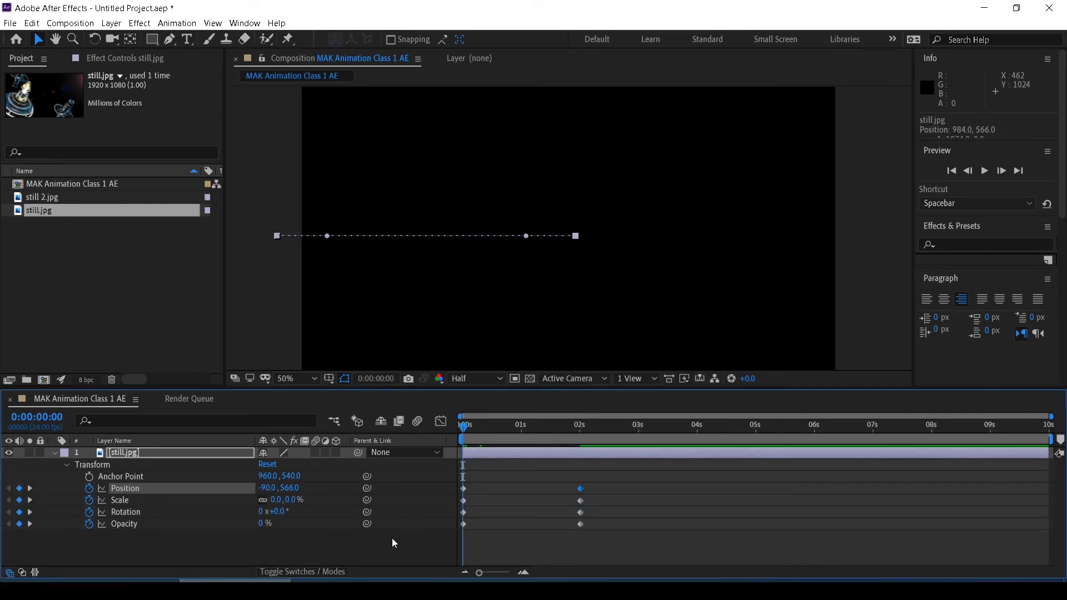
left_click(362, 542)
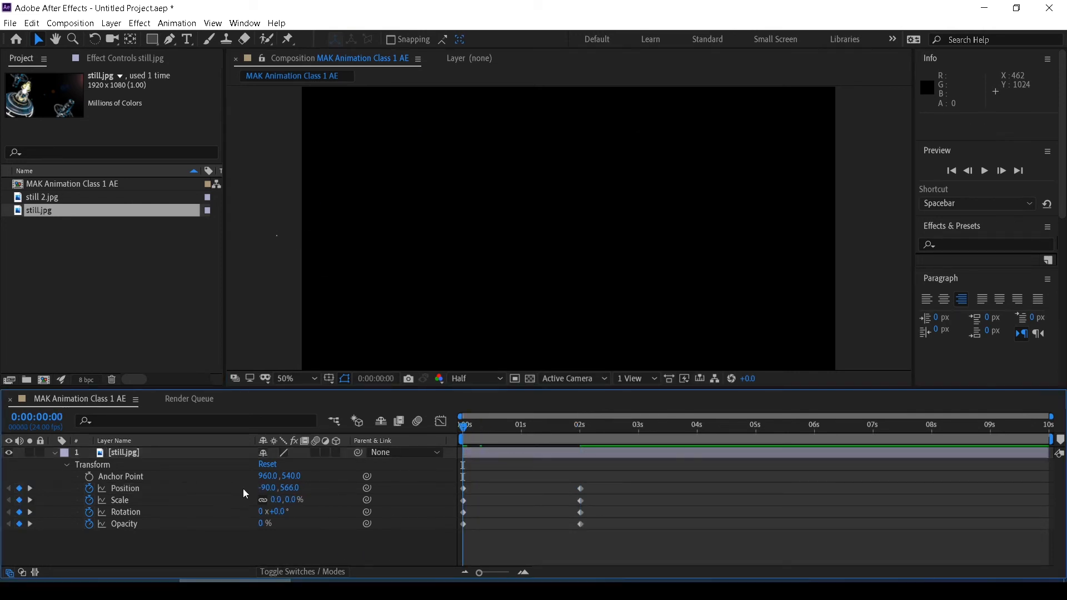
left_click(142, 476)
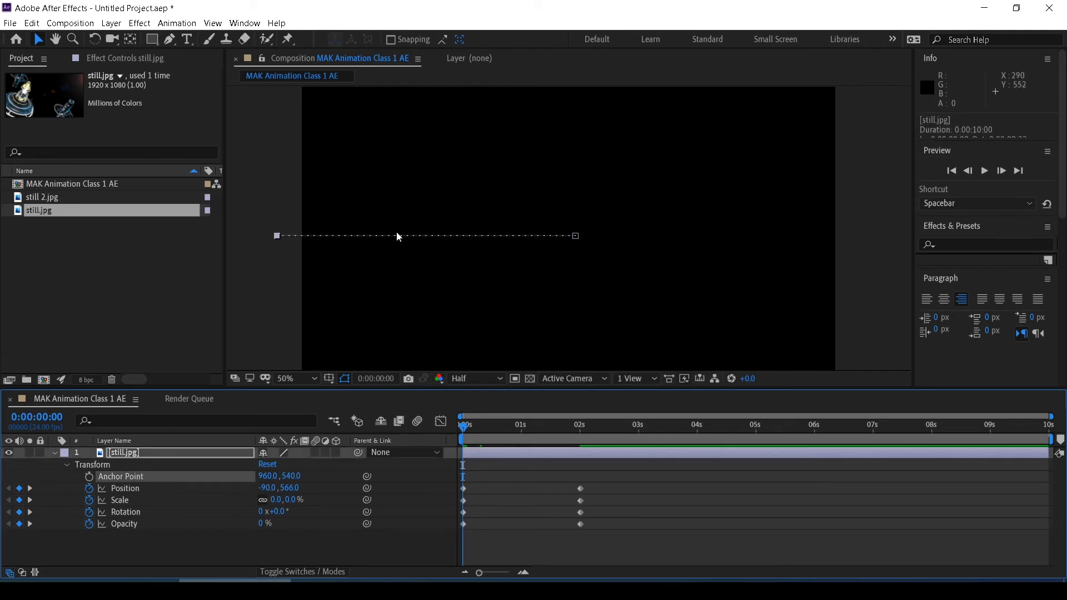
left_click(285, 542)
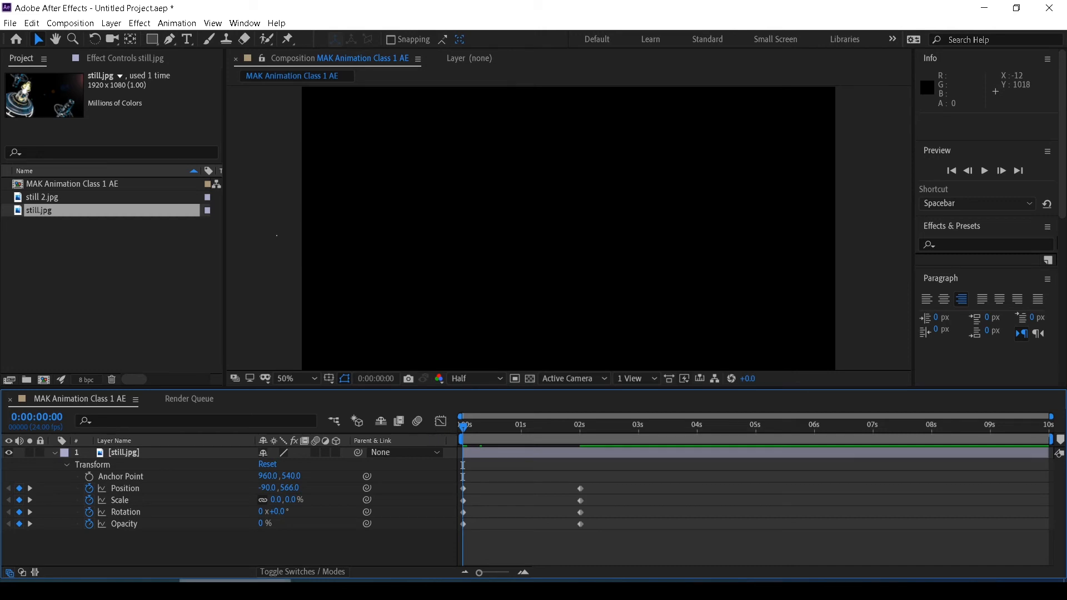
mouse_move(235, 596)
key("space")
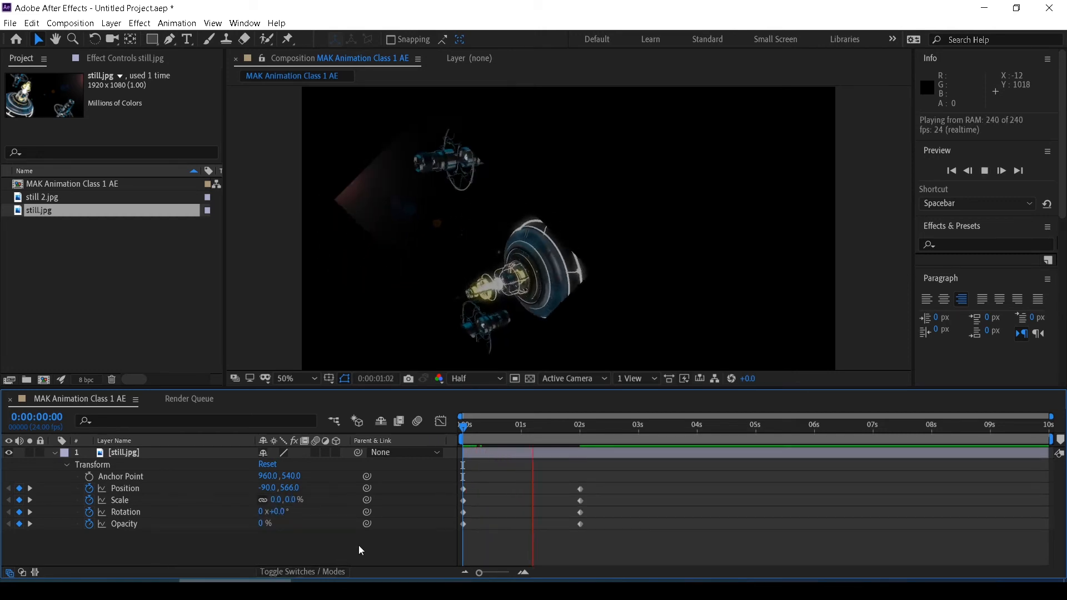
key("space")
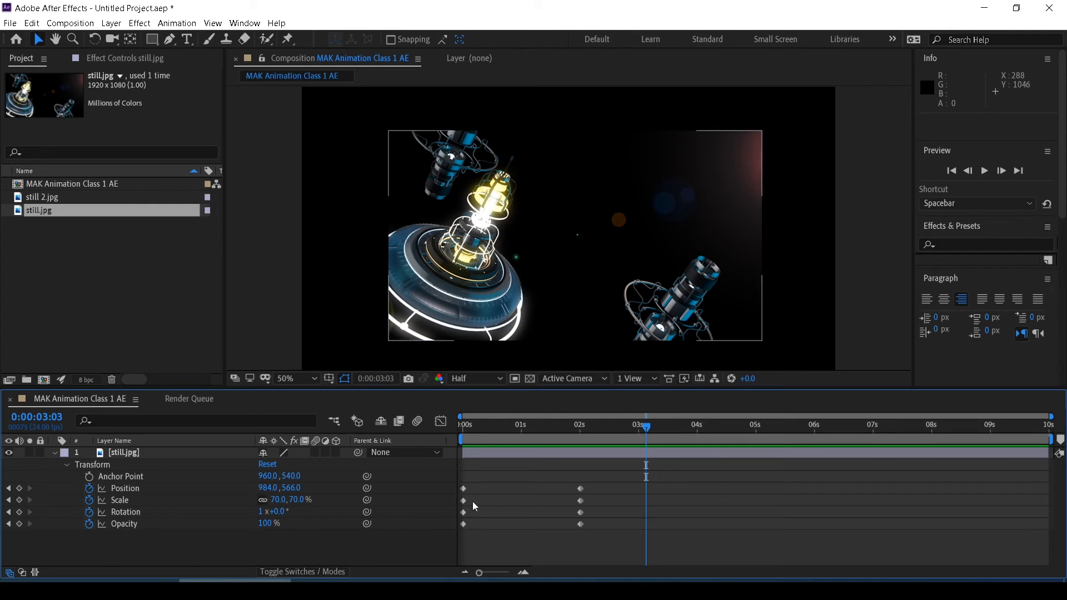
left_click(488, 426)
left_click_drag(488, 426, 586, 471)
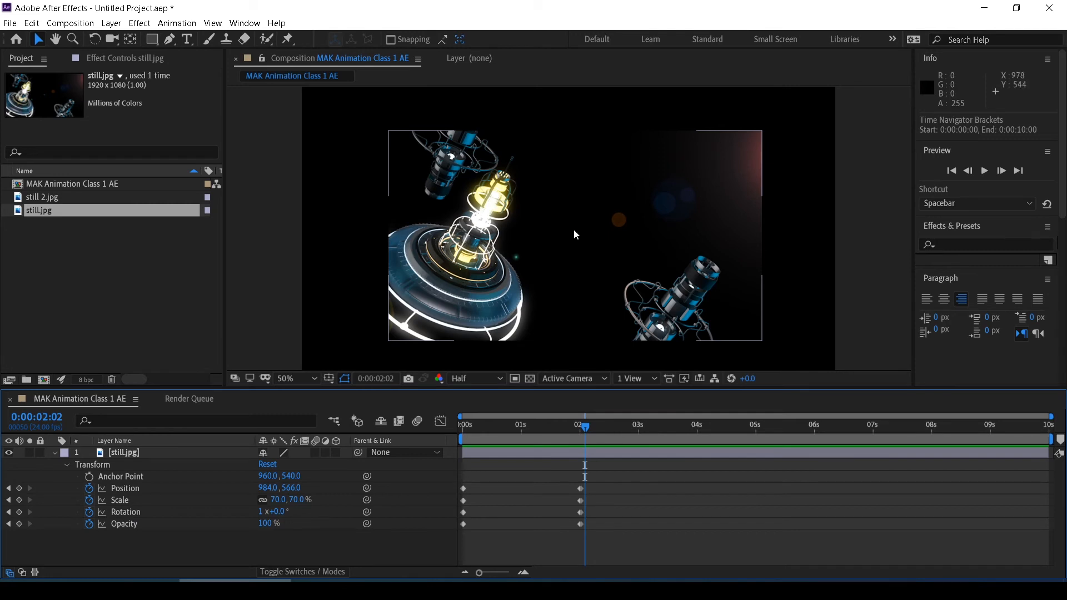
Try an anchor point of 960, 282 and a rotation of one turn plus 56° at 0:00:02:02, and undo both changes.
left_click(132, 485)
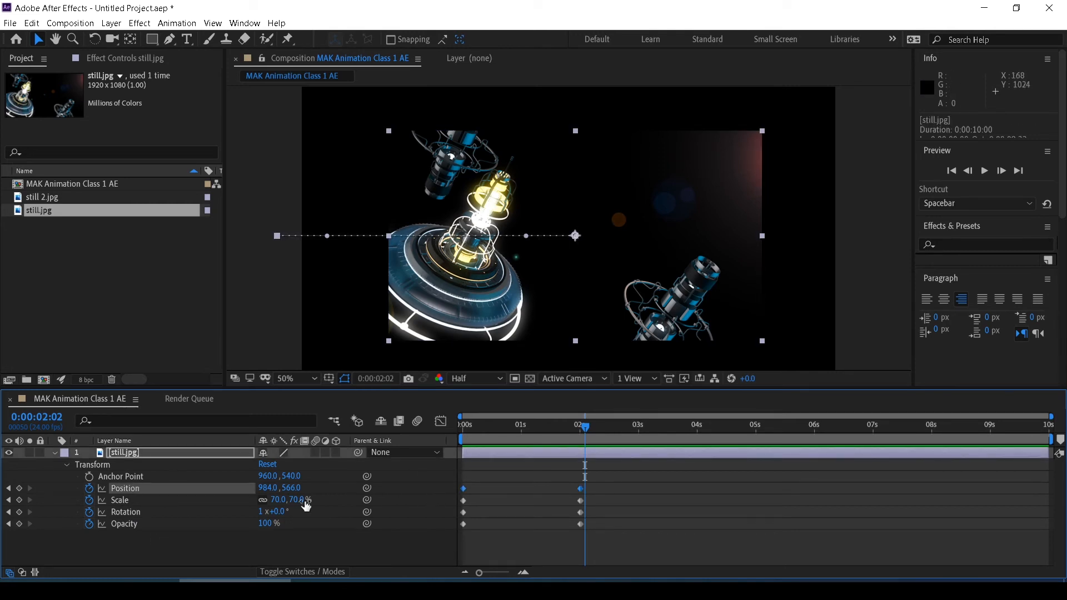
left_click_drag(292, 476, 80, 499)
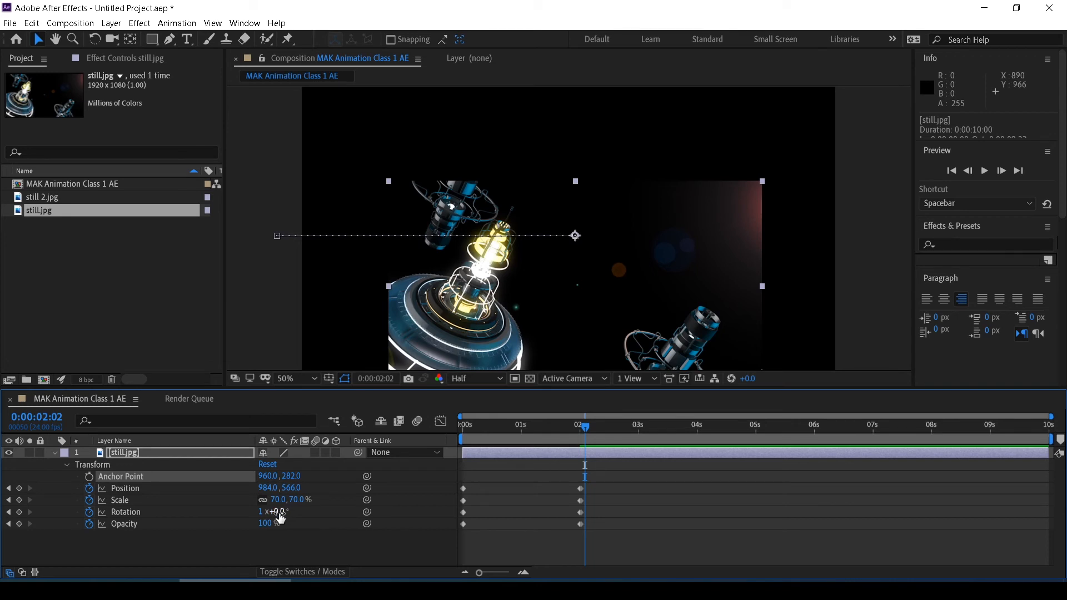
left_click_drag(278, 512, 322, 516)
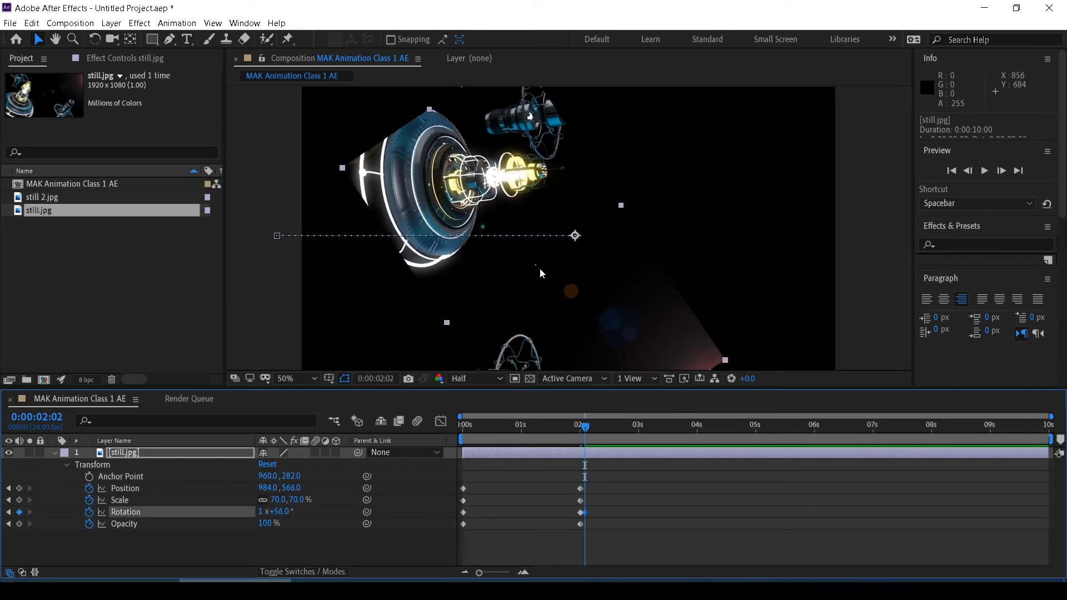
mouse_move(280, 511)
left_mouse_down()
mouse_move(333, 511)
mouse_move(246, 508)
mouse_move(278, 509)
left_mouse_up()
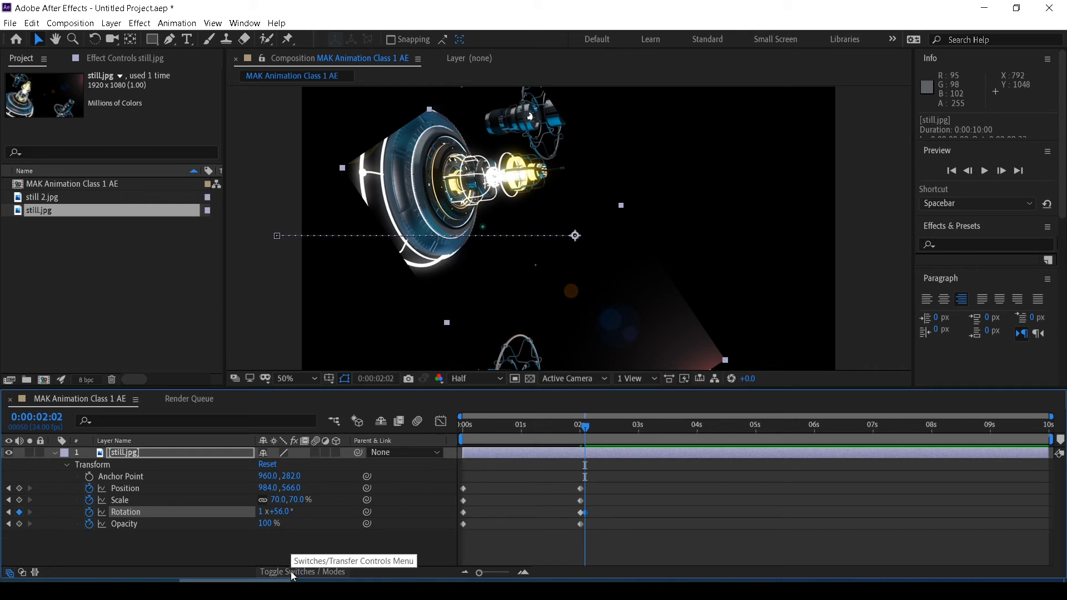
key("ctrl+z")
key("ctrl+z")
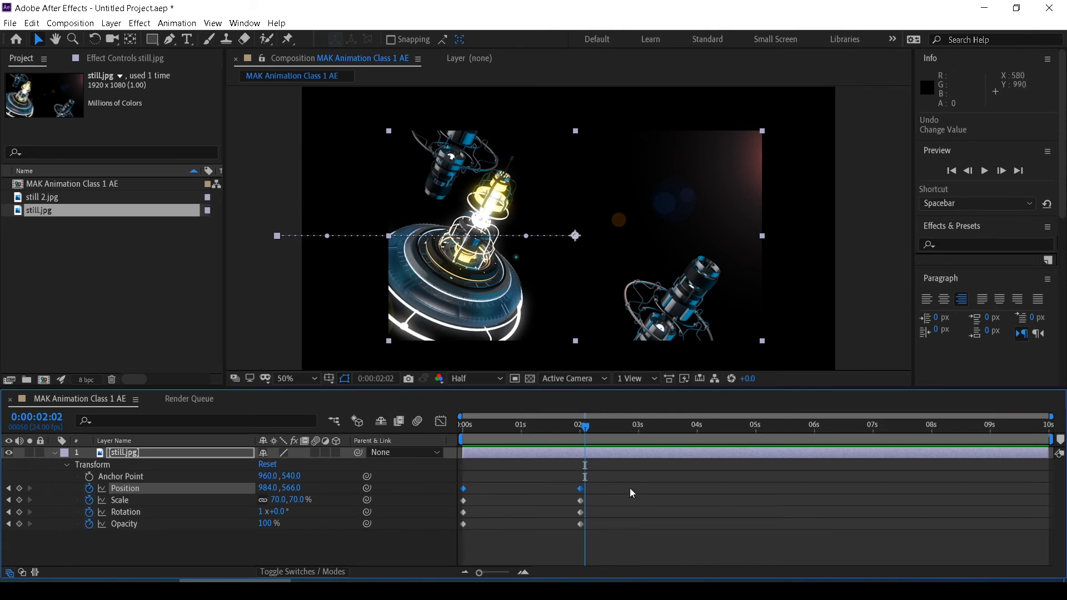
Collapse the still.jpg layer's properties in the timeline with the playhead at 0:00:02:02.
left_click_drag(583, 430, 584, 456)
left_click(55, 451)
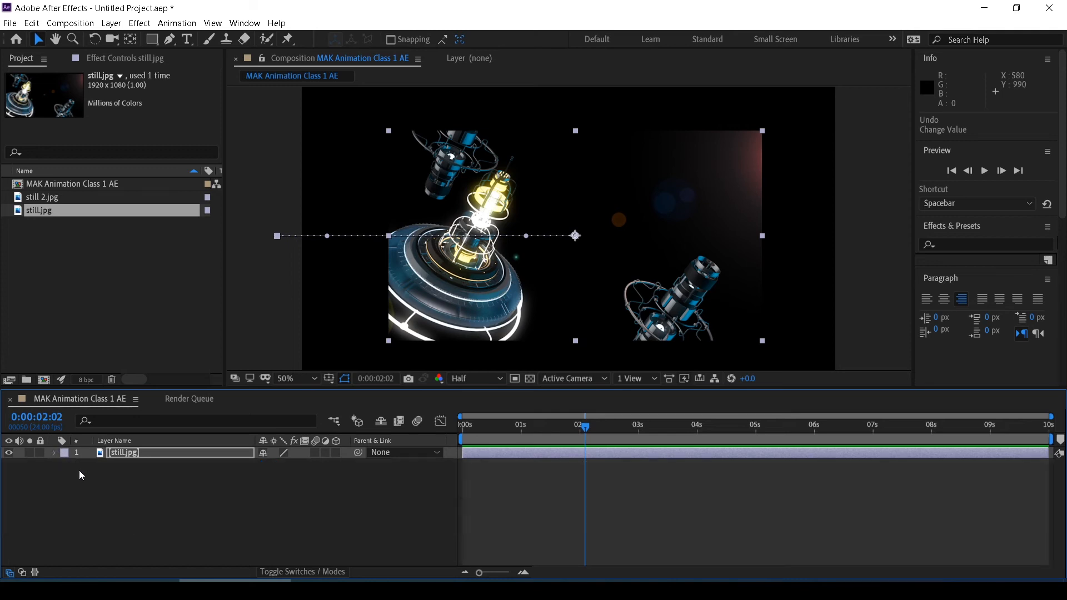
Try placing still 2.jpg directly in the composition view with the playhead at 0:00:02:04, and undo it.
left_click(96, 479)
left_click_drag(492, 424, 589, 440)
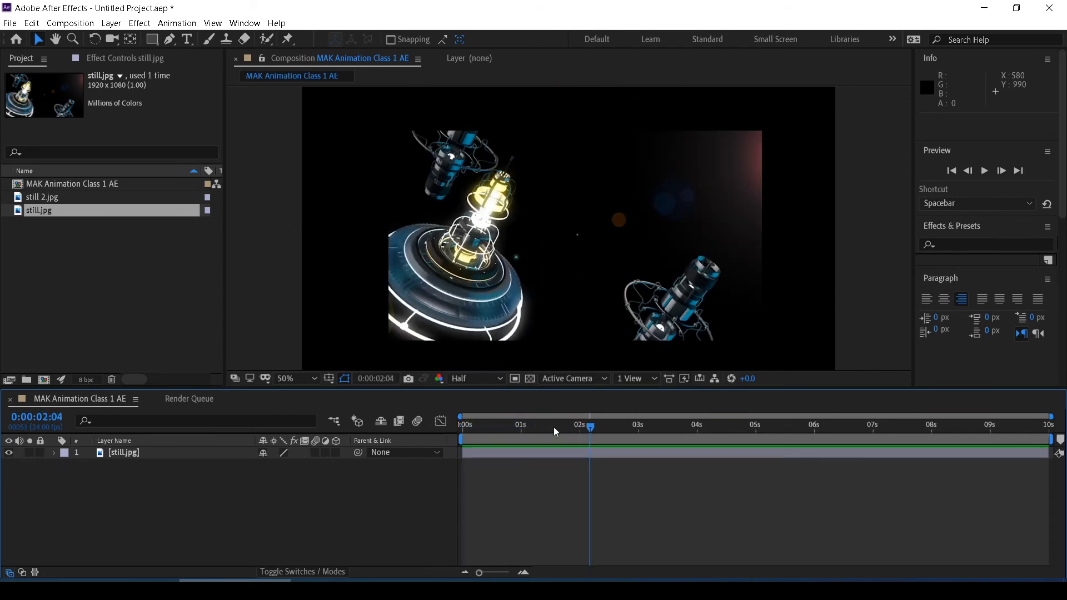
left_click(22, 199)
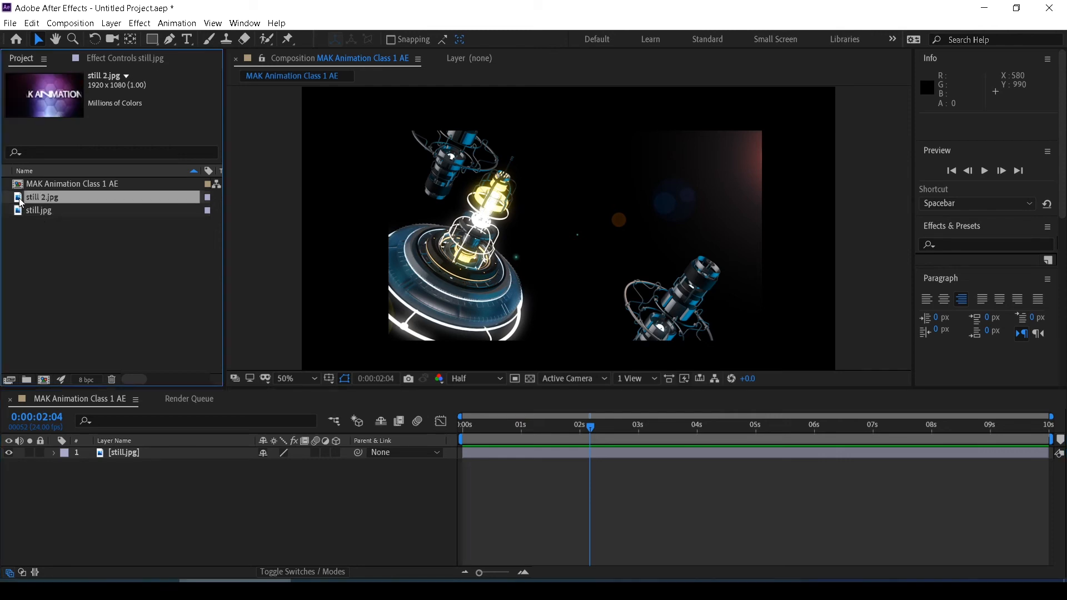
left_click_drag(20, 204, 572, 228)
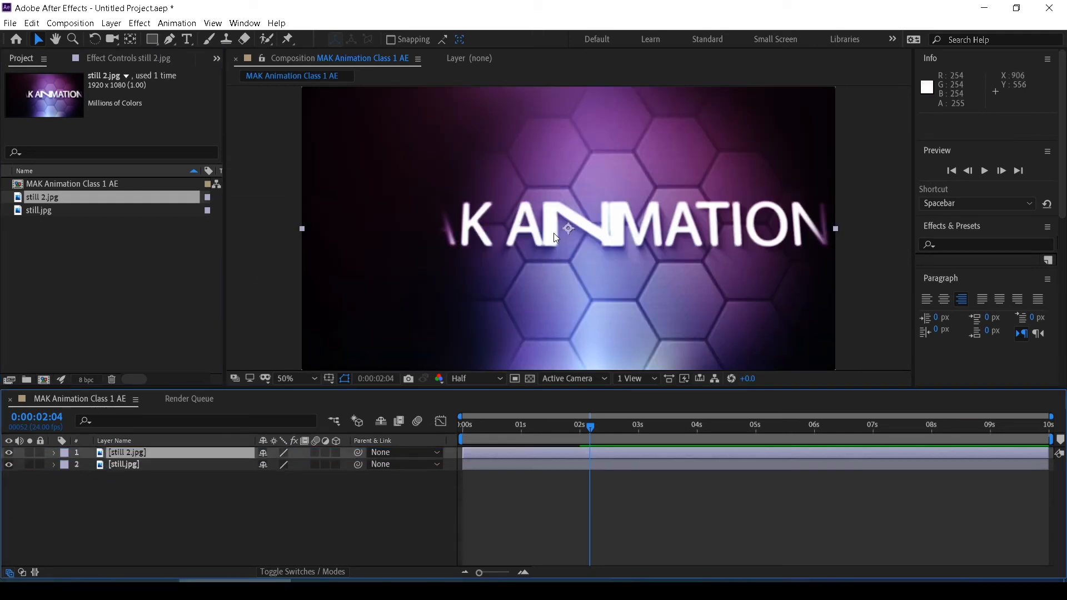
key("ctrl+z")
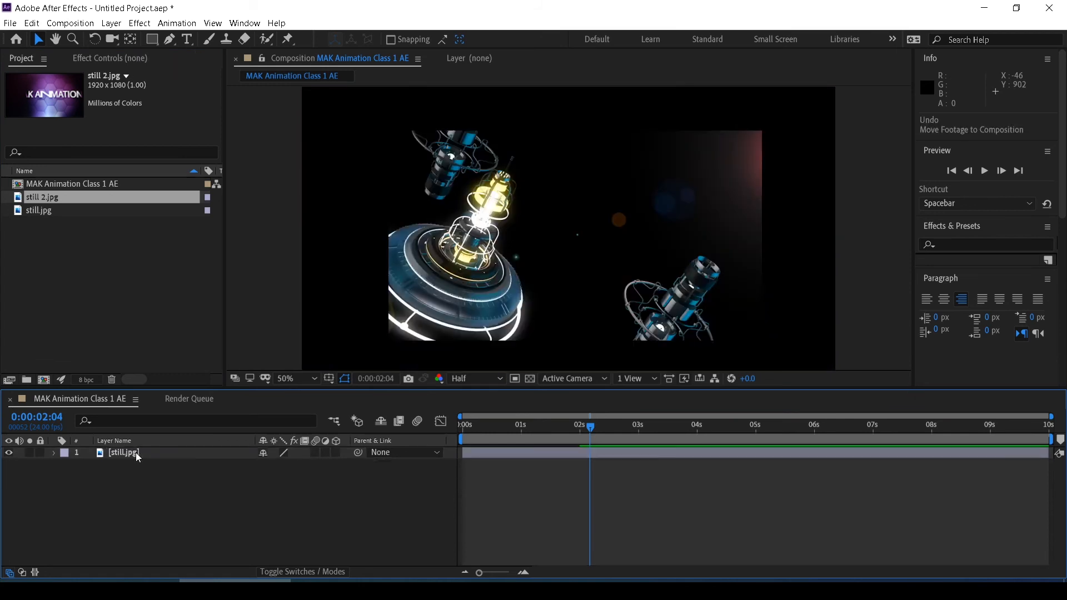
Add still 2.jpg to the timeline beneath the still.jpg layer and reorder it above still.jpg.
left_click_drag(20, 200, 116, 475)
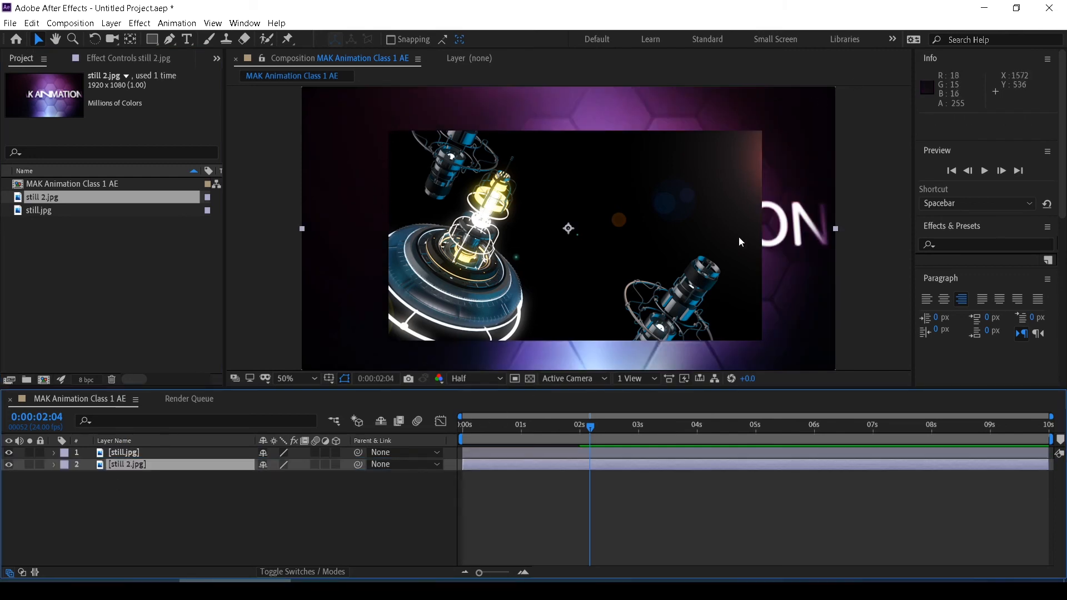
left_click_drag(88, 472, 125, 452)
left_click(99, 485)
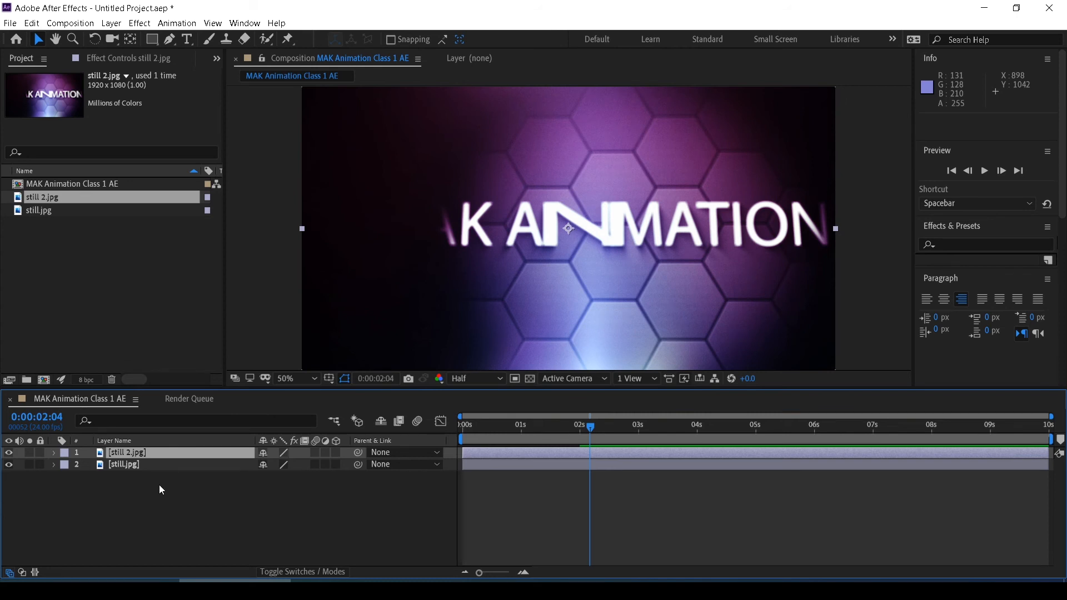
Scale the still 2.jpg layer to 34%, and try a horizontal Position change that is undone.
key("s")
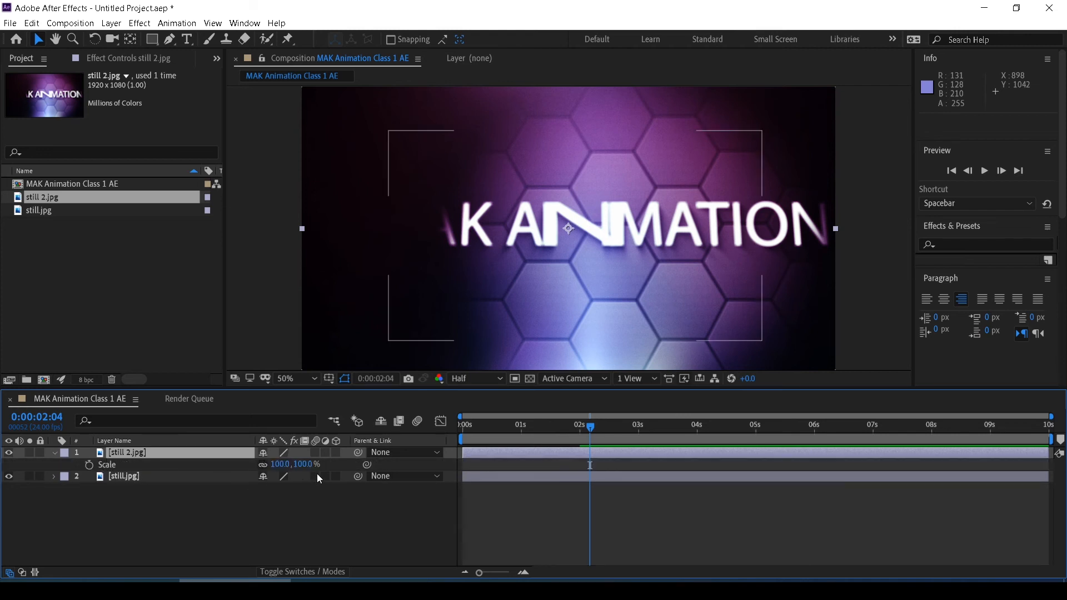
left_click_drag(303, 465, 265, 470)
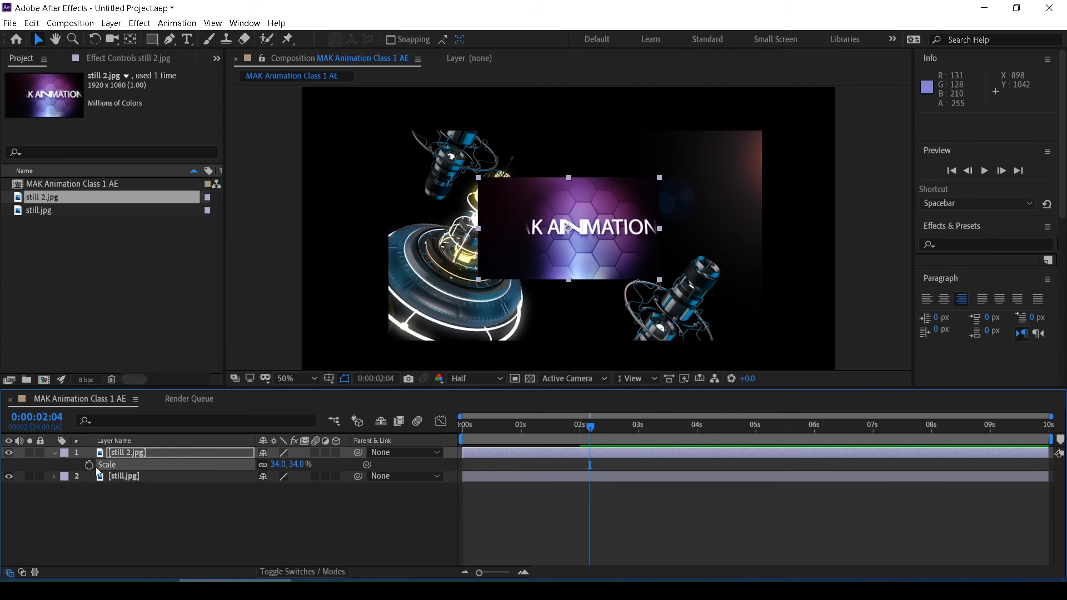
key("p")
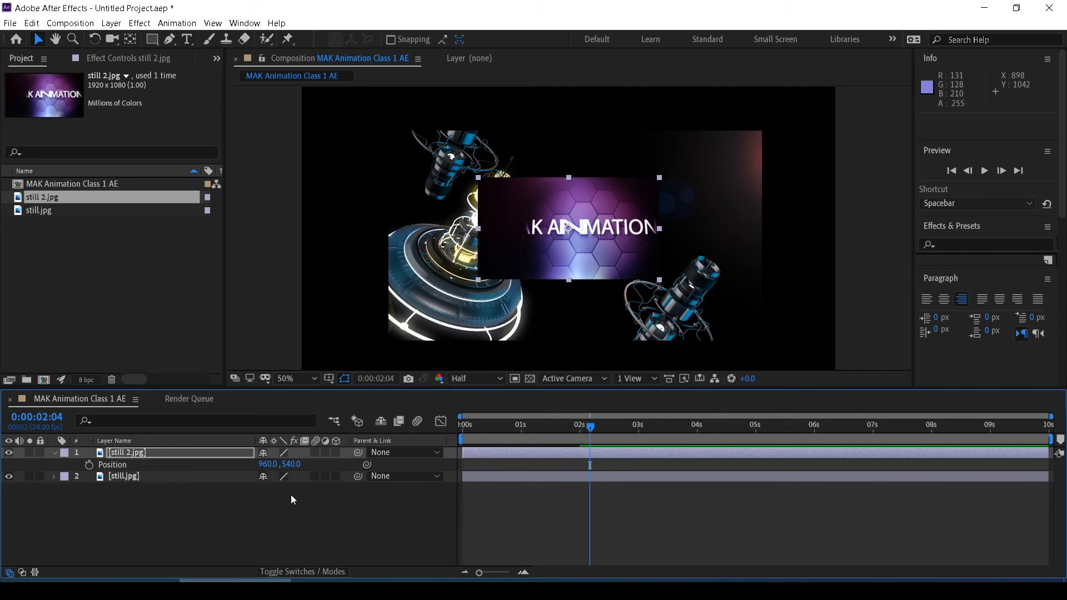
left_click_drag(291, 464, 345, 479)
key("ctrl+z")
key("ctrl+z")
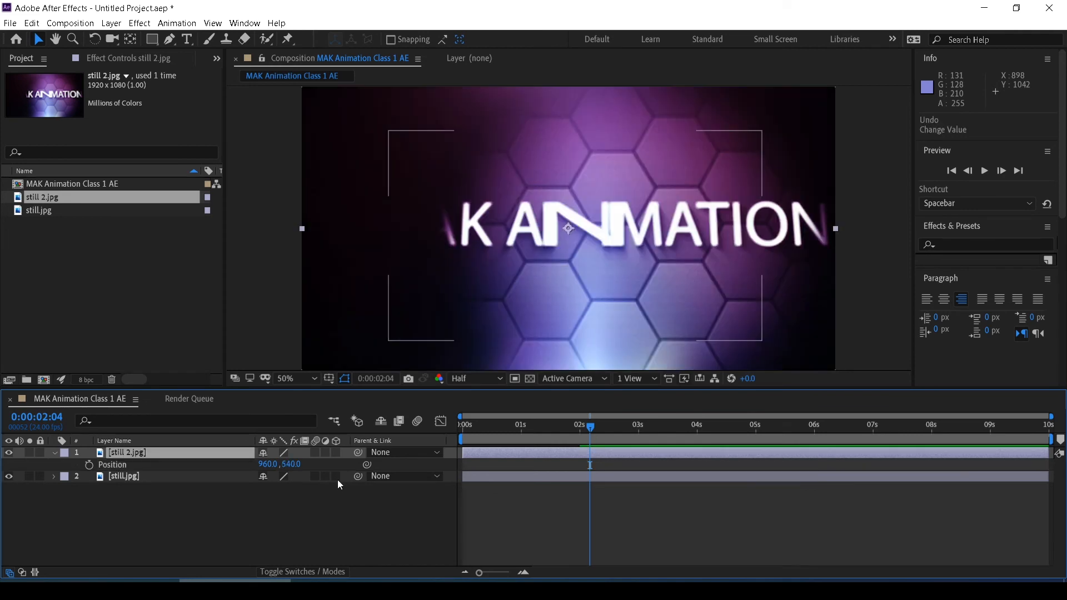
key("ctrl+shift+z")
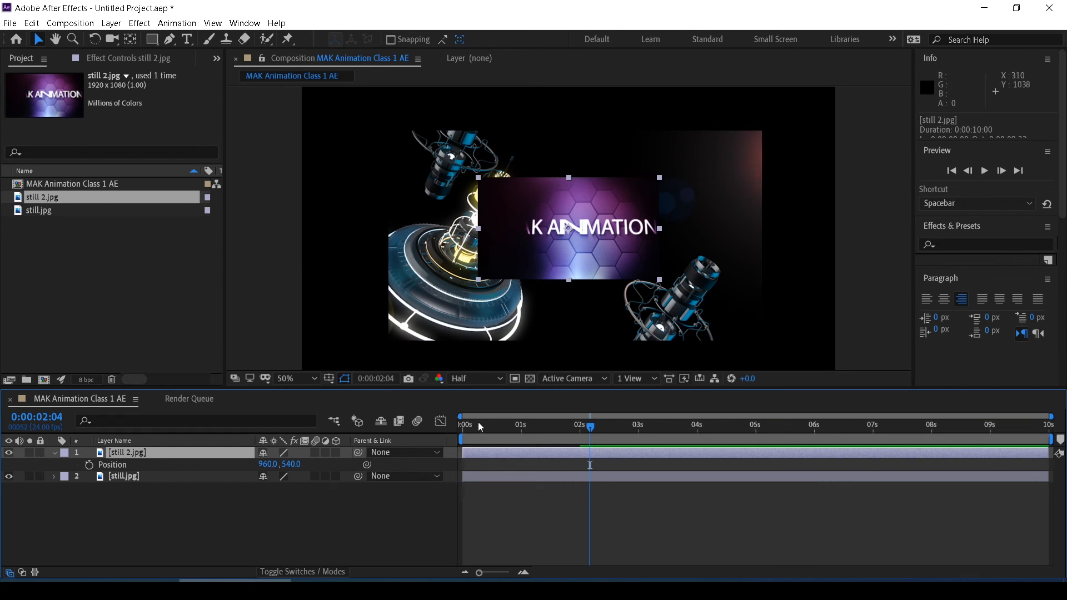
Try the still 2.jpg layer's Opacity and a Position of 1013, 540 at 0:00:02:06, and undo the move.
mouse_move(586, 431)
left_mouse_down()
mouse_move(519, 429)
mouse_move(595, 434)
left_mouse_up()
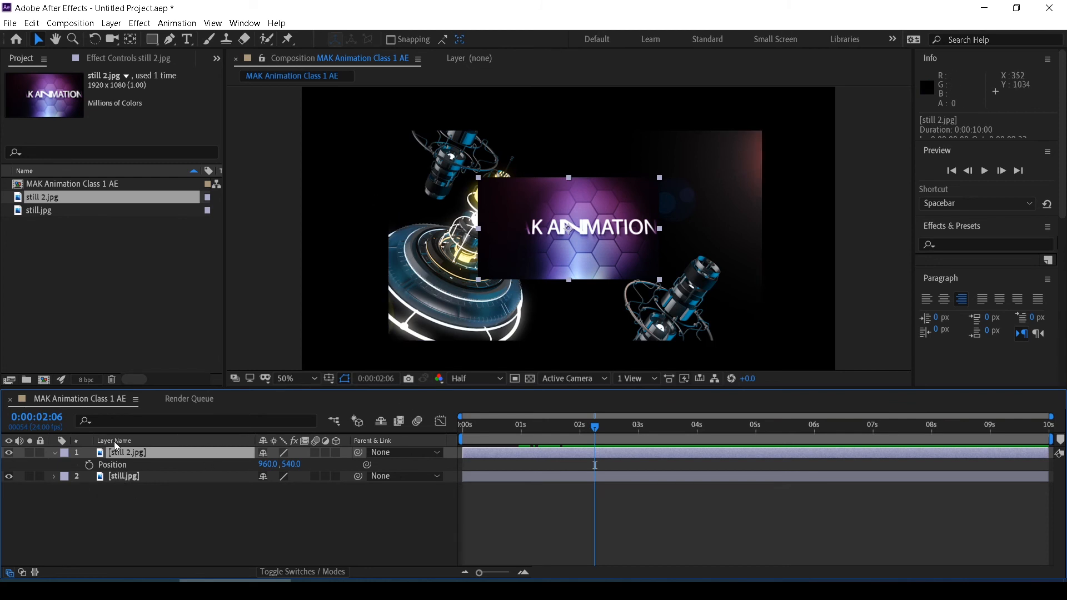
key("t")
left_click_drag(272, 465, 315, 467)
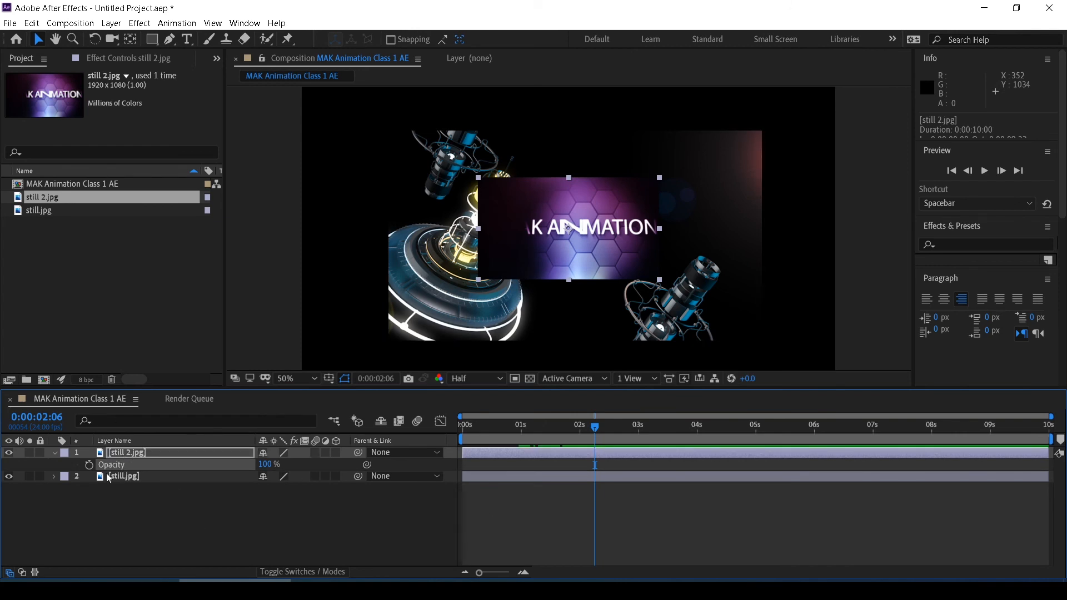
left_click(129, 453)
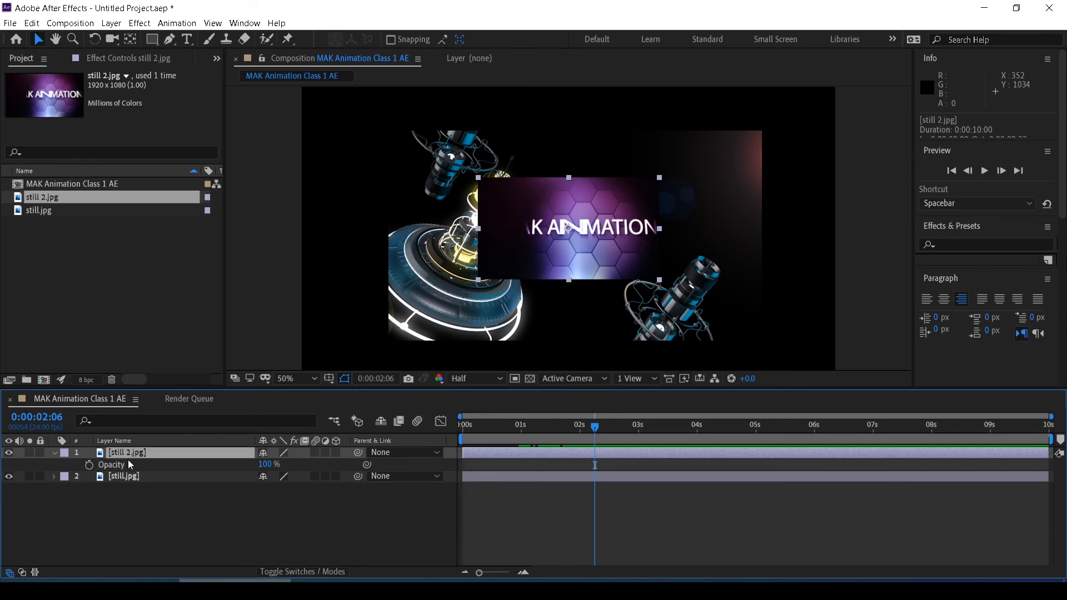
key("p")
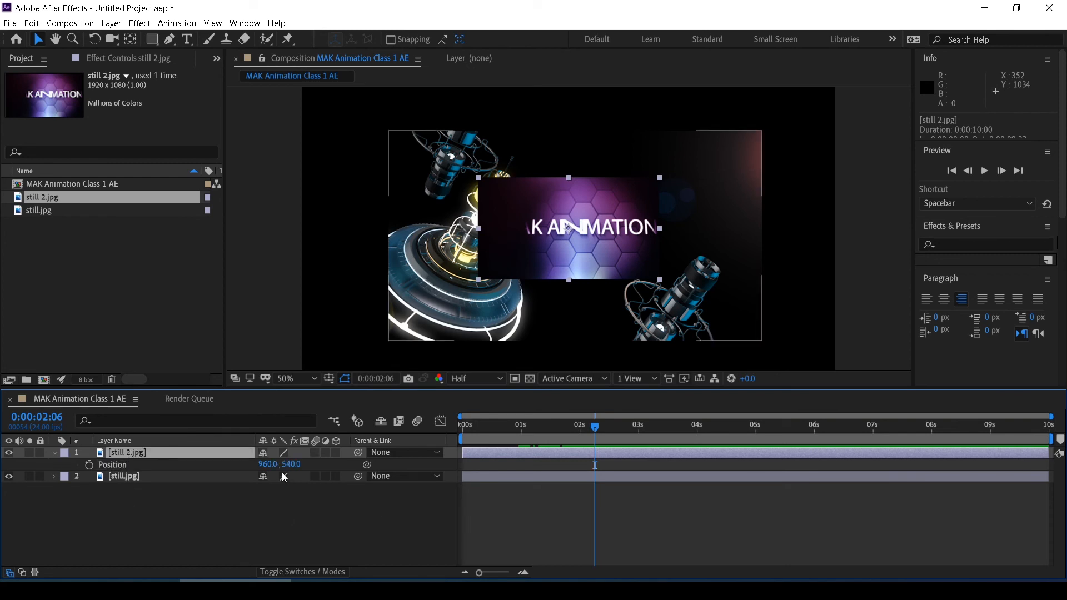
left_click_drag(270, 464, 318, 474)
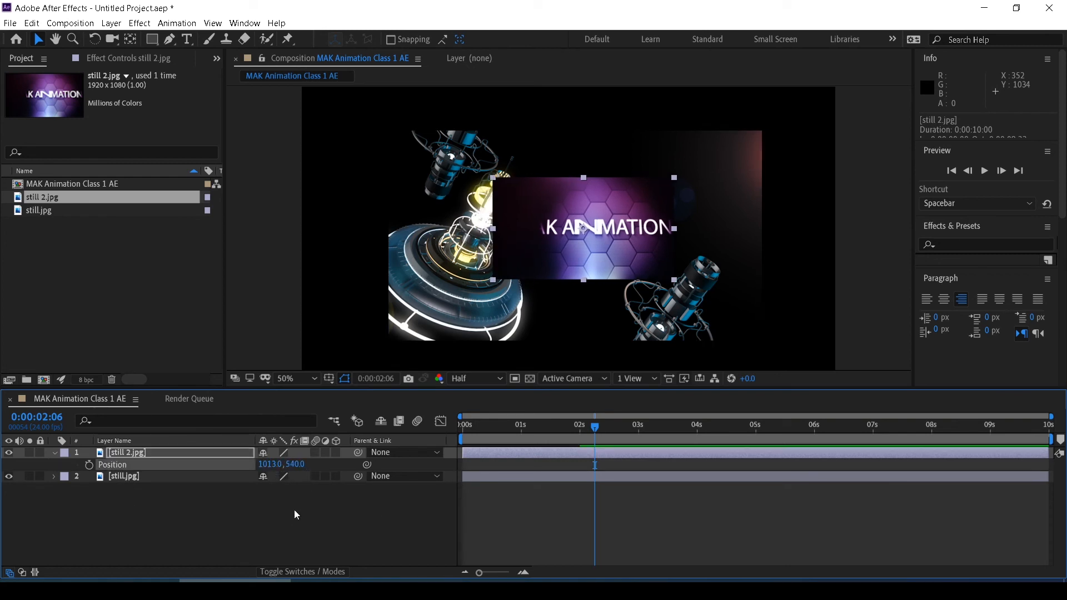
key("ctrl+z")
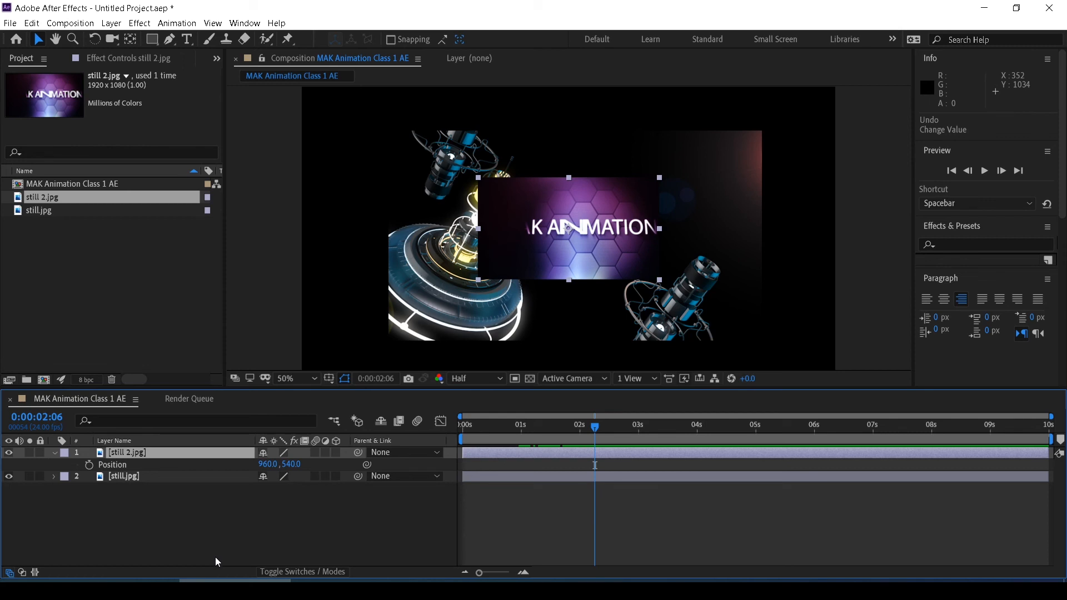
Show Scale and Opacity alongside Position for still 2.jpg, and expand the full Transform properties of both layers.
key("shift+s")
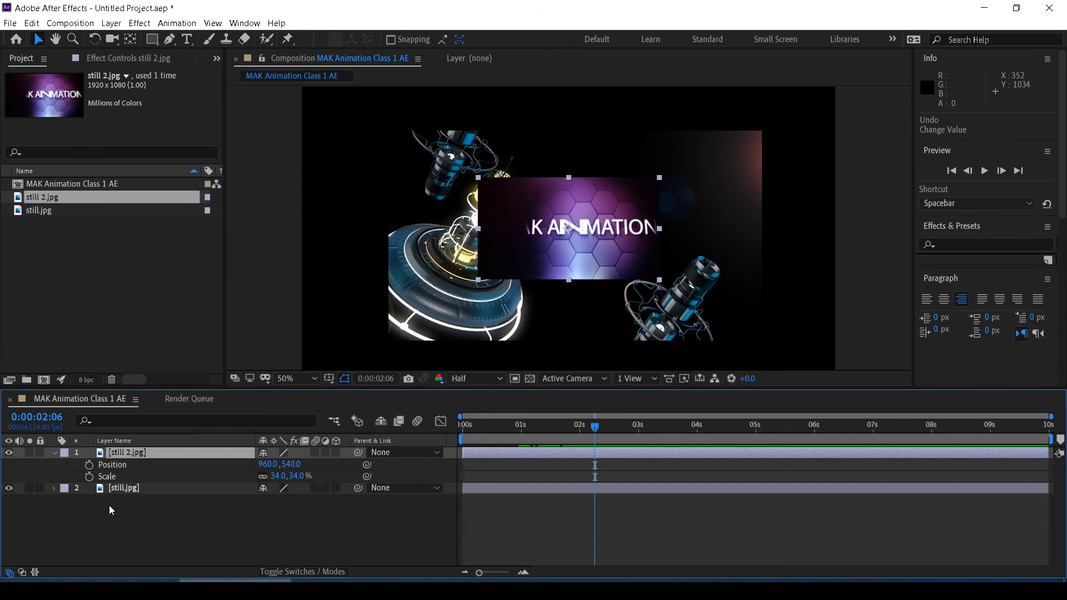
key("shift+t")
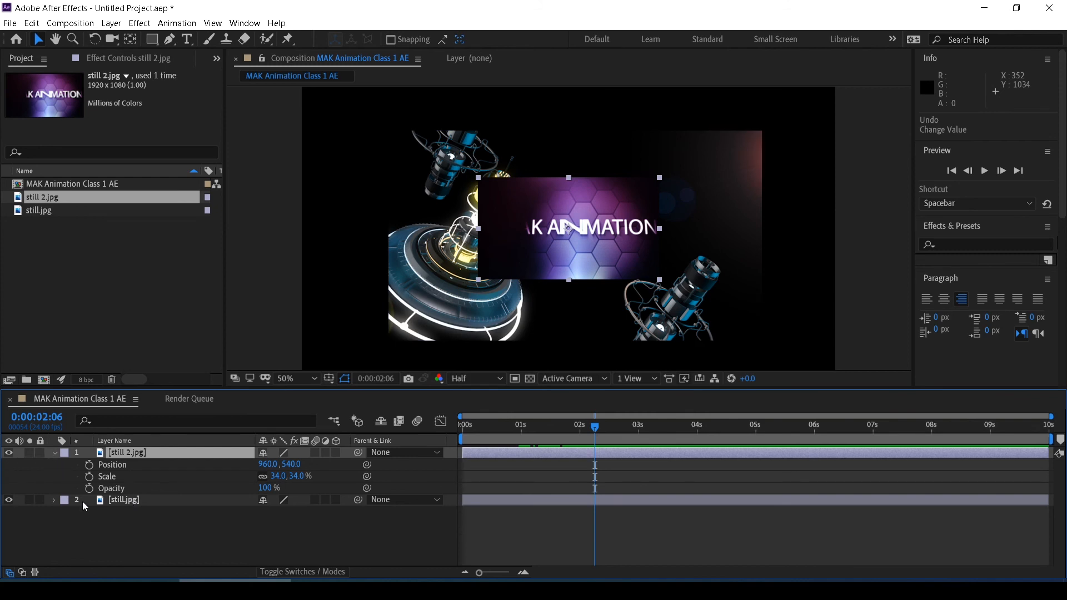
left_click(54, 452)
left_click(55, 452)
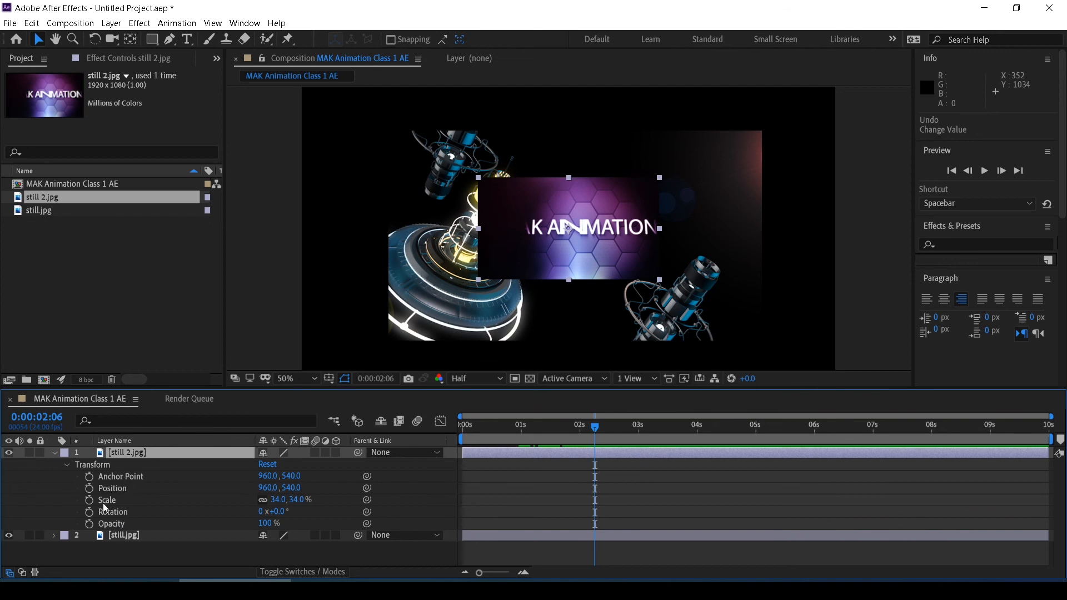
left_click(115, 535)
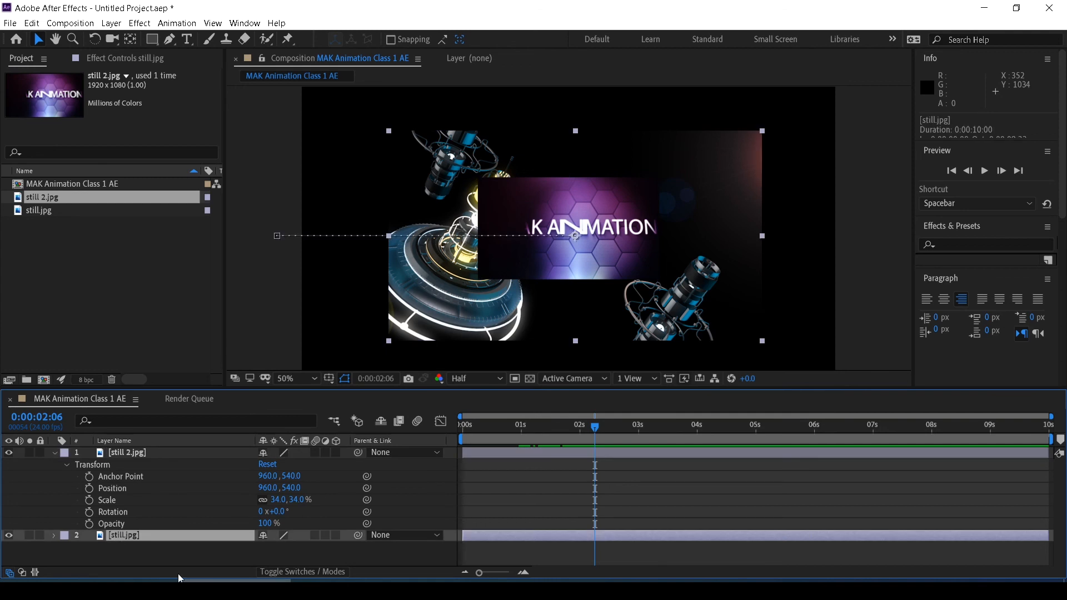
left_click(53, 535)
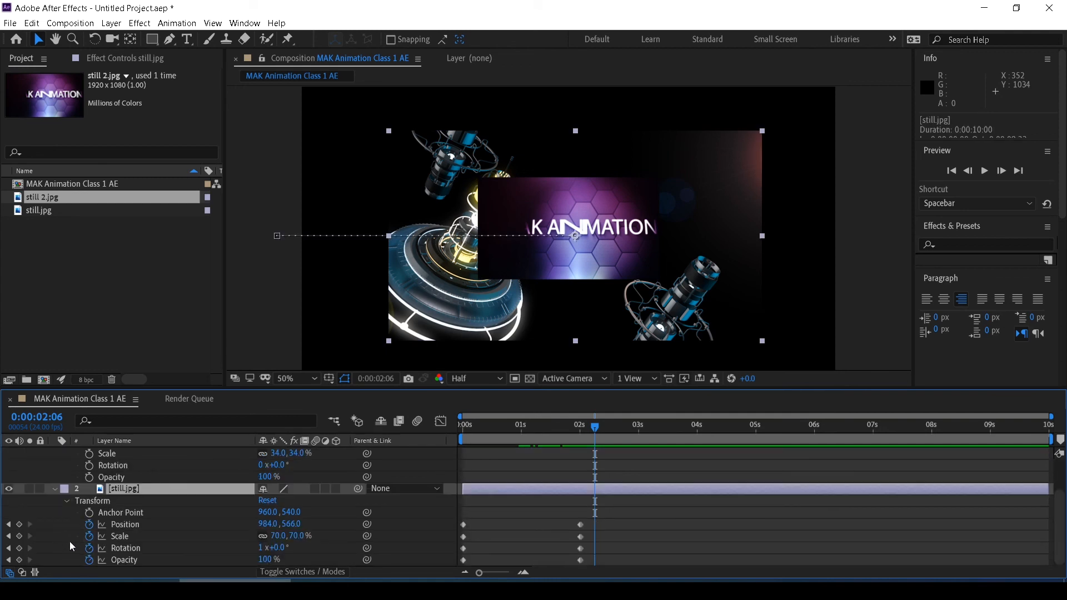
Review the still.jpg layer's keyframes at 0:00:02:00 by jumping to its Position keyframe and scrubbing to 0:00:02:01.
left_click(9, 525)
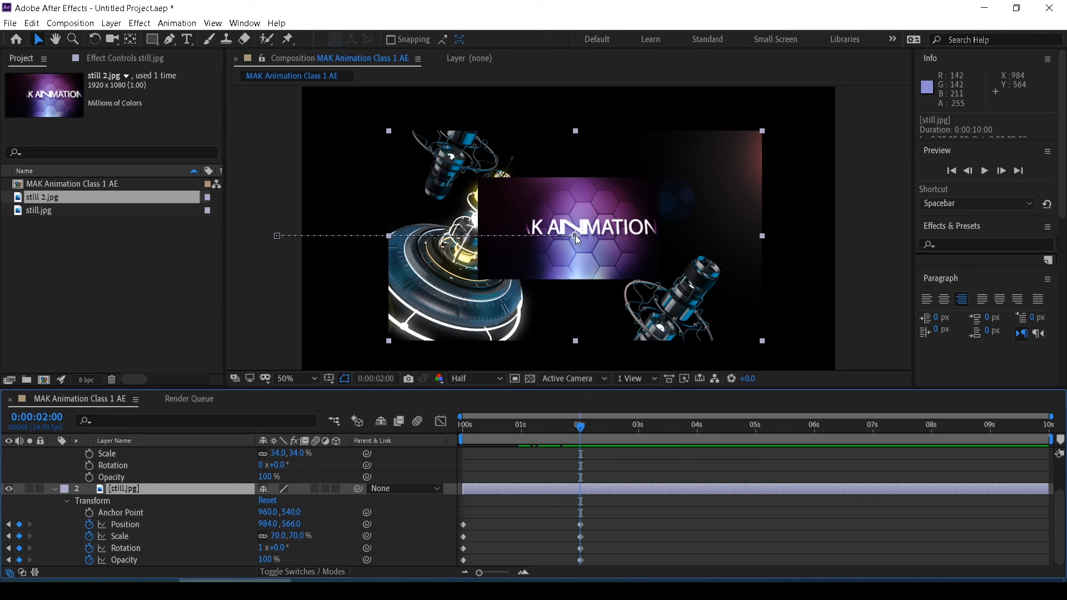
left_click_drag(533, 438, 582, 447)
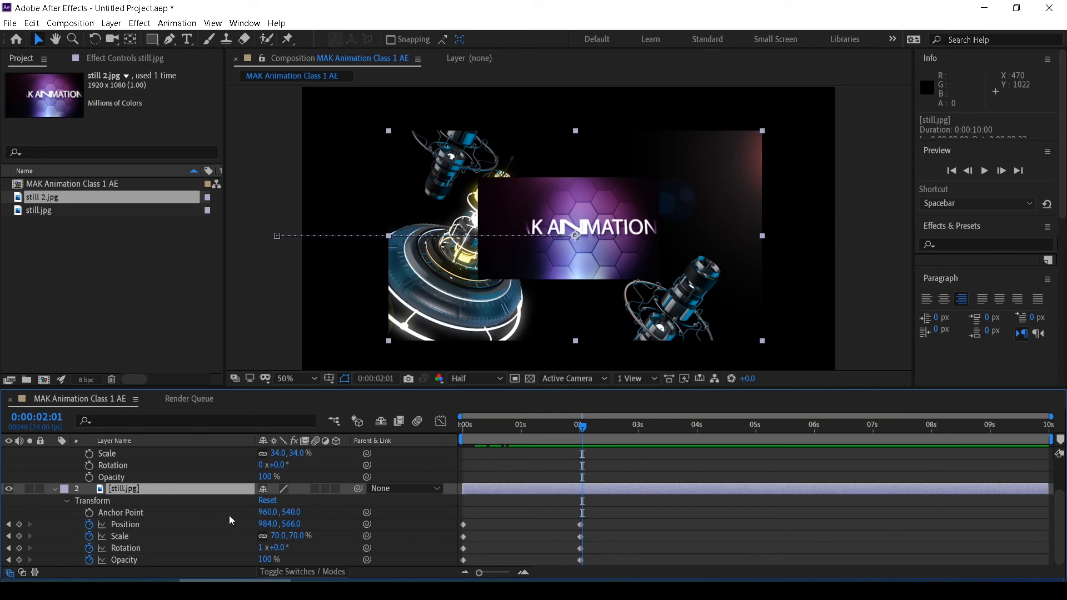
scroll(494, 499, "up", 2)
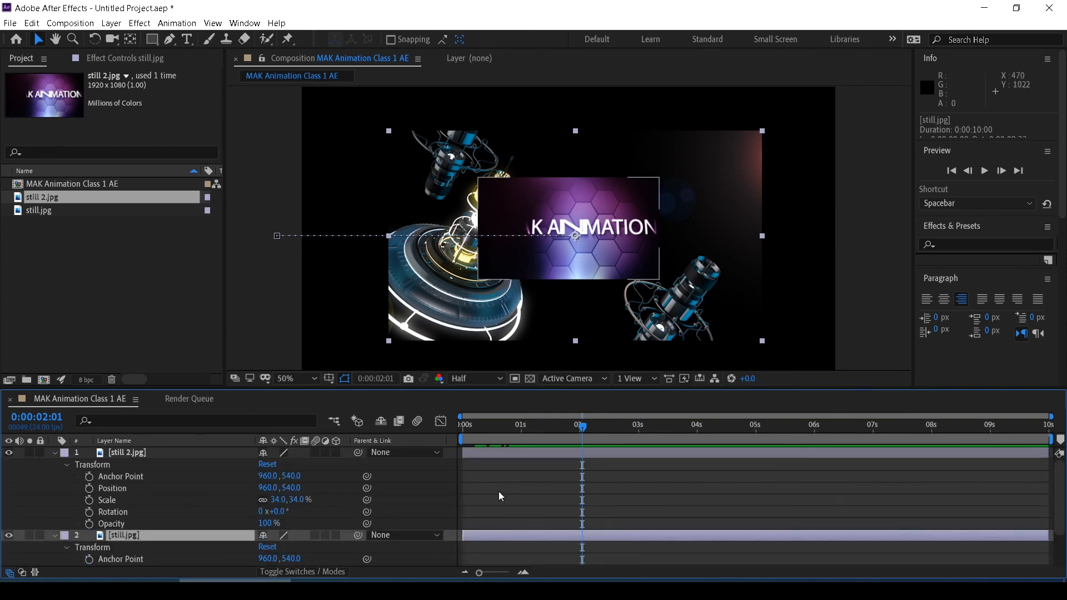
scroll(307, 567, "down", 2)
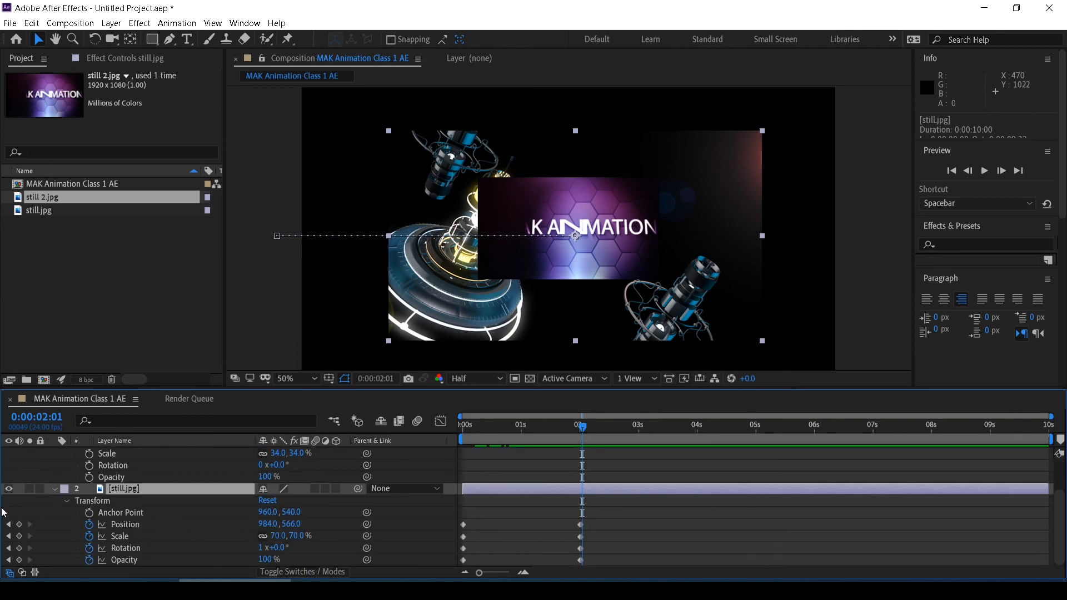
Set starting Position, Scale, Rotation and Opacity keyframes on the still 2.jpg layer at 0:00:00:00, aligned with still.jpg's first keyframes.
left_click(8, 525)
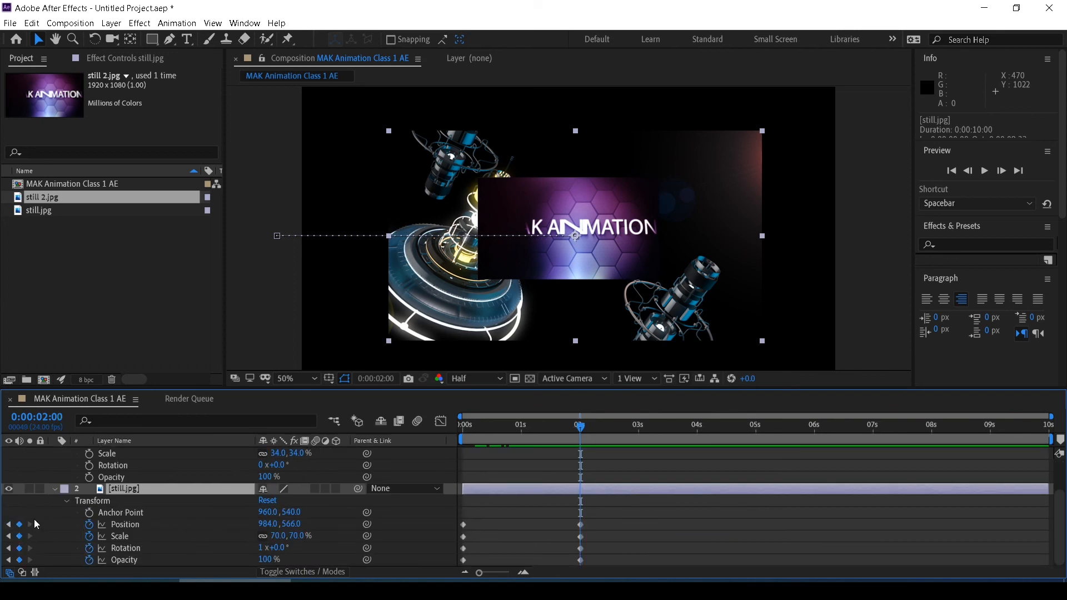
left_click(7, 524)
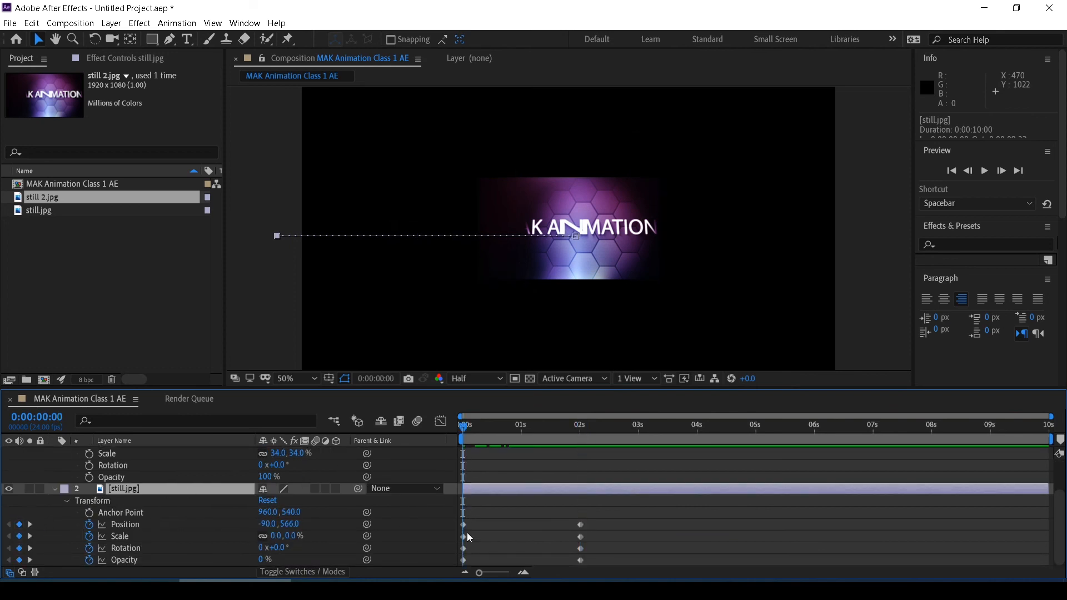
scroll(361, 488, "up", 2)
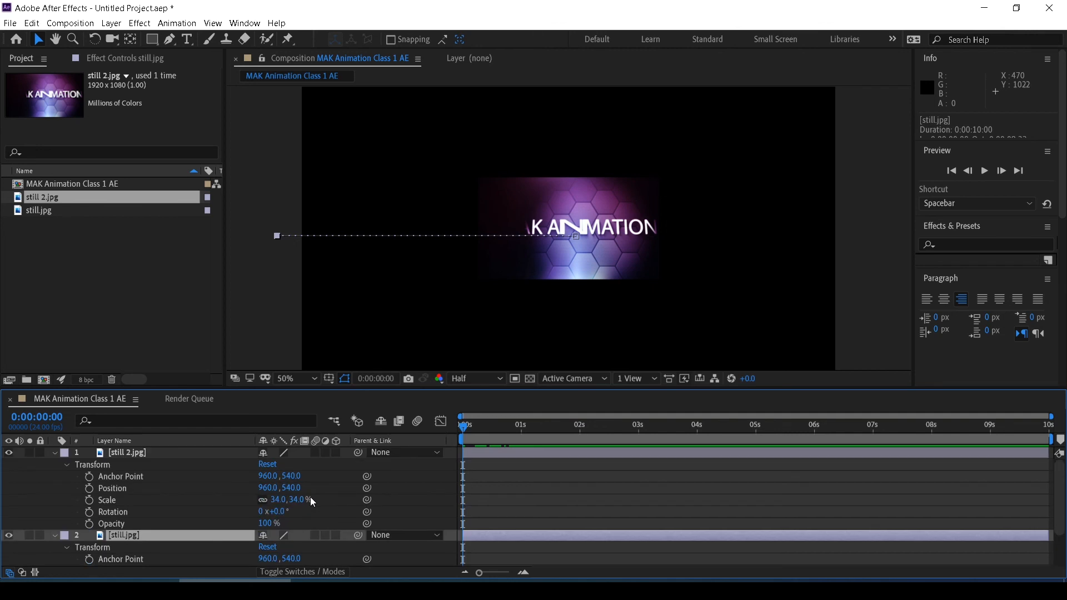
left_click(89, 488)
left_click(89, 500)
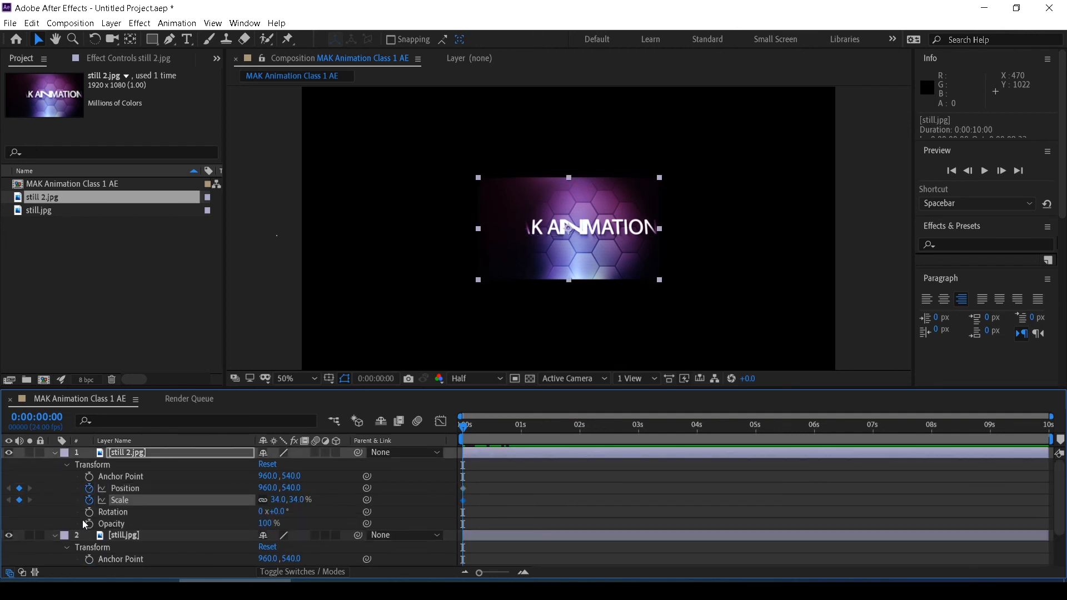
left_click(89, 511)
left_click(89, 524)
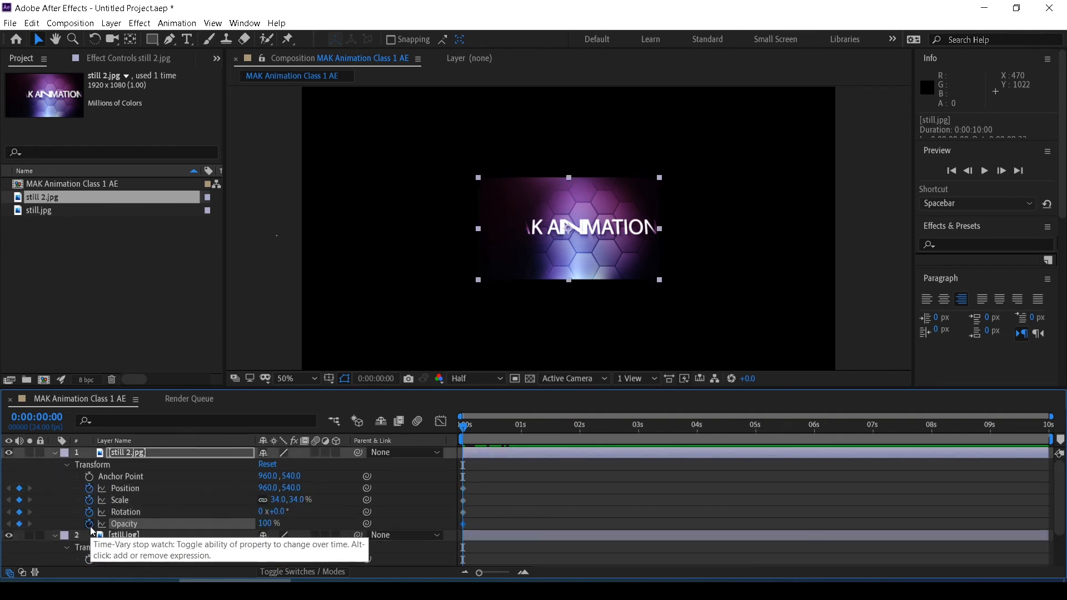
Go to still.jpg's keyframes at 0:00:02:00 and set the still 2.jpg layer's Scale to 0% there.
scroll(186, 550, "down", 2)
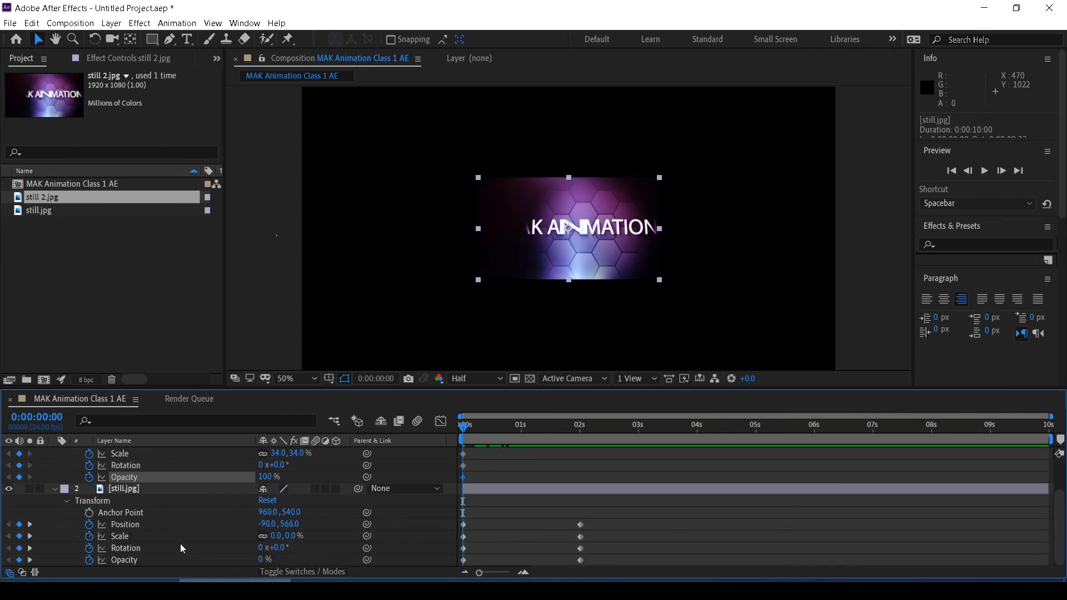
left_click(30, 525)
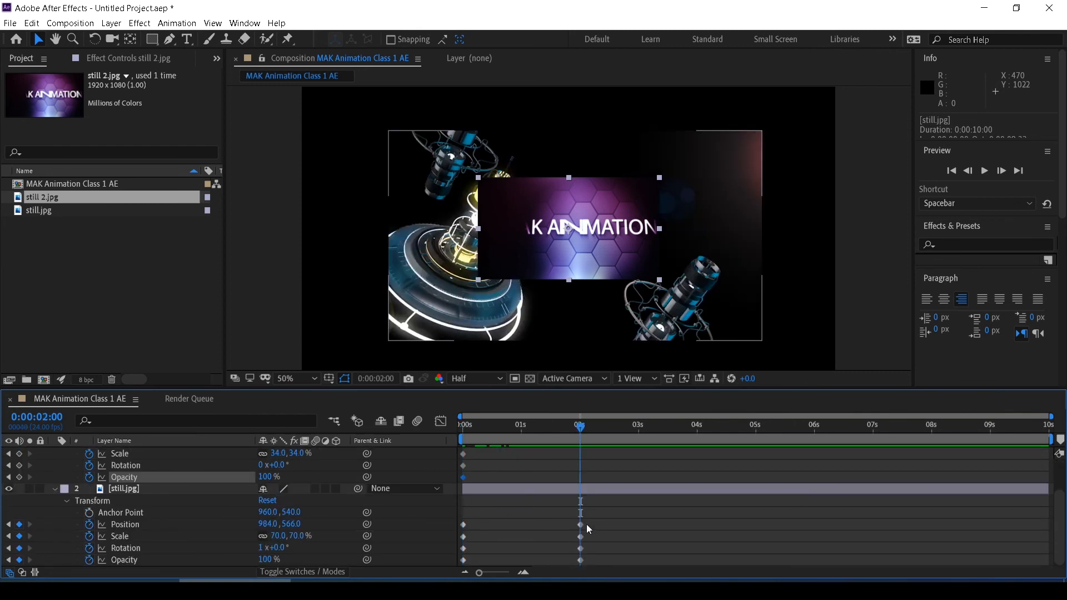
scroll(328, 517, "up", 2)
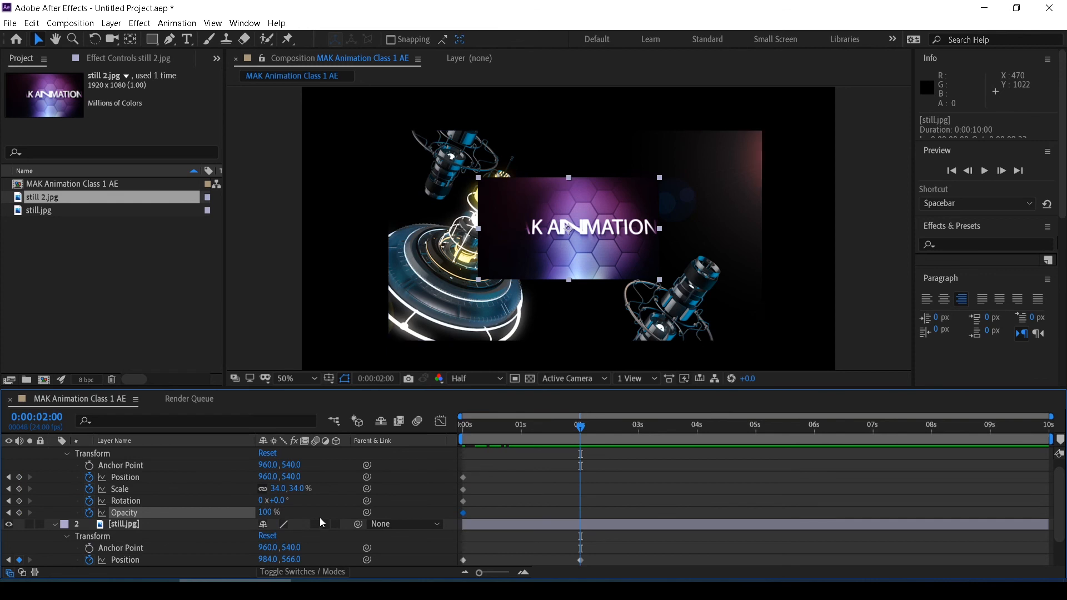
mouse_move(298, 495)
left_mouse_down()
mouse_move(235, 498)
mouse_move(291, 498)
left_mouse_up()
left_click(299, 489)
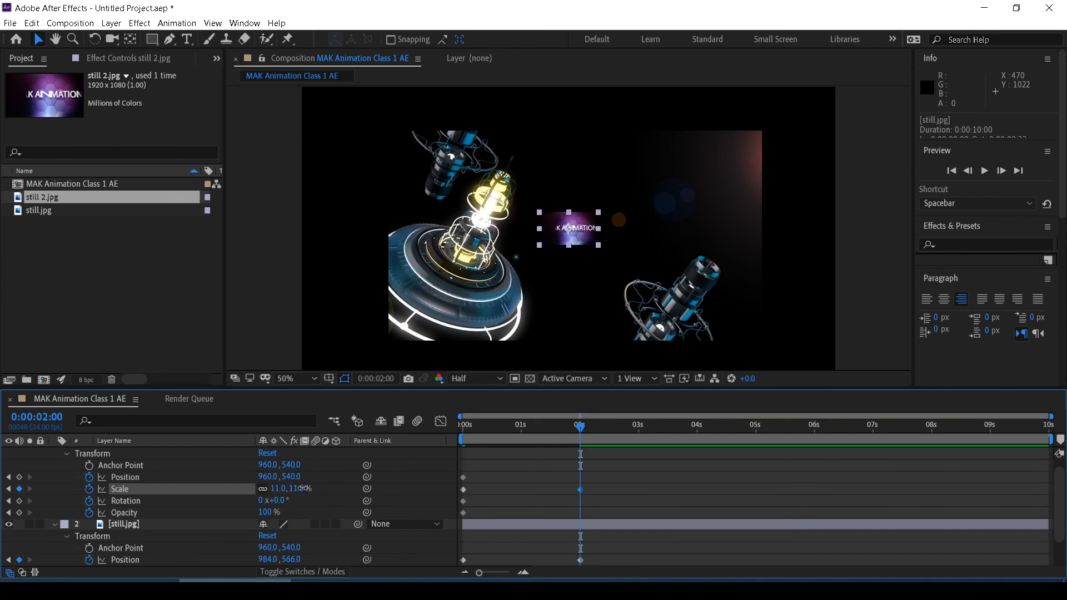
type("0")
key("Return")
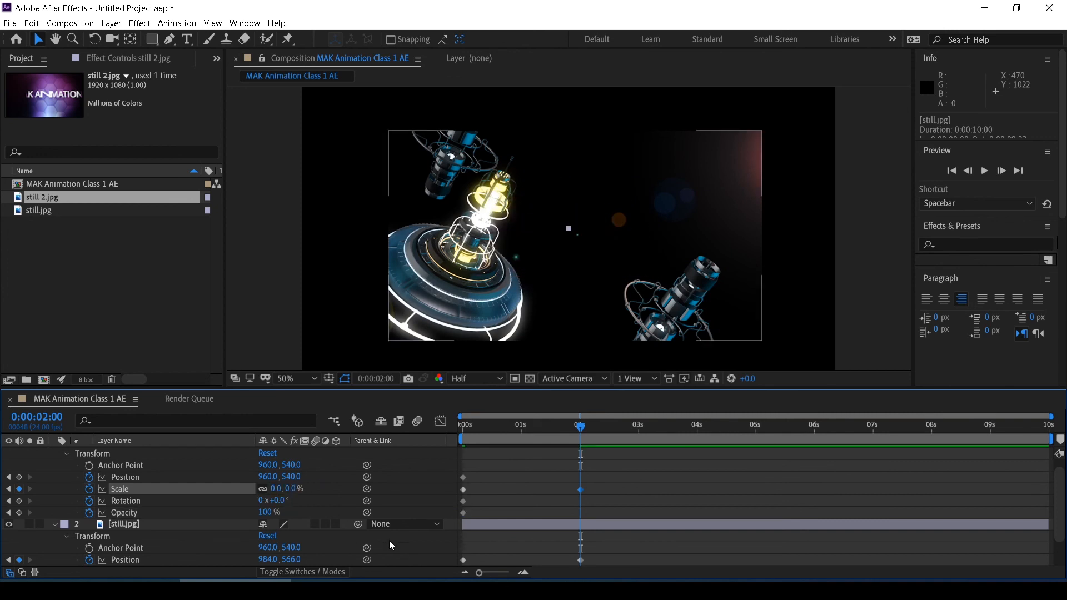
Complete still 2.jpg's end keyframes at 0:00:02:00 with a Rotation of one full turn, Opacity 0% and Position about 1772, 540.
left_click(261, 501)
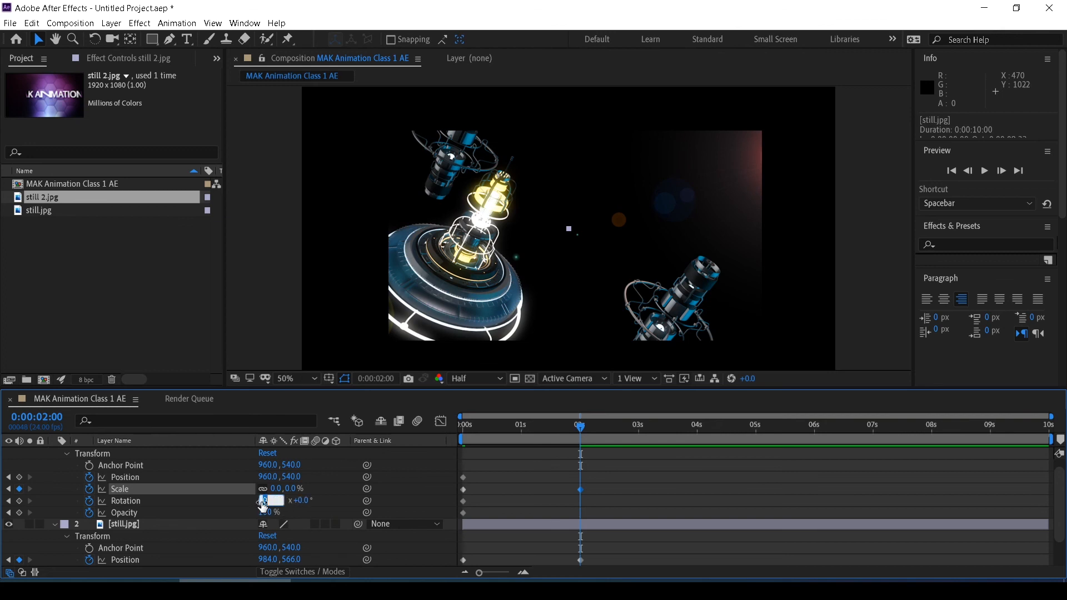
type("1")
key("Return")
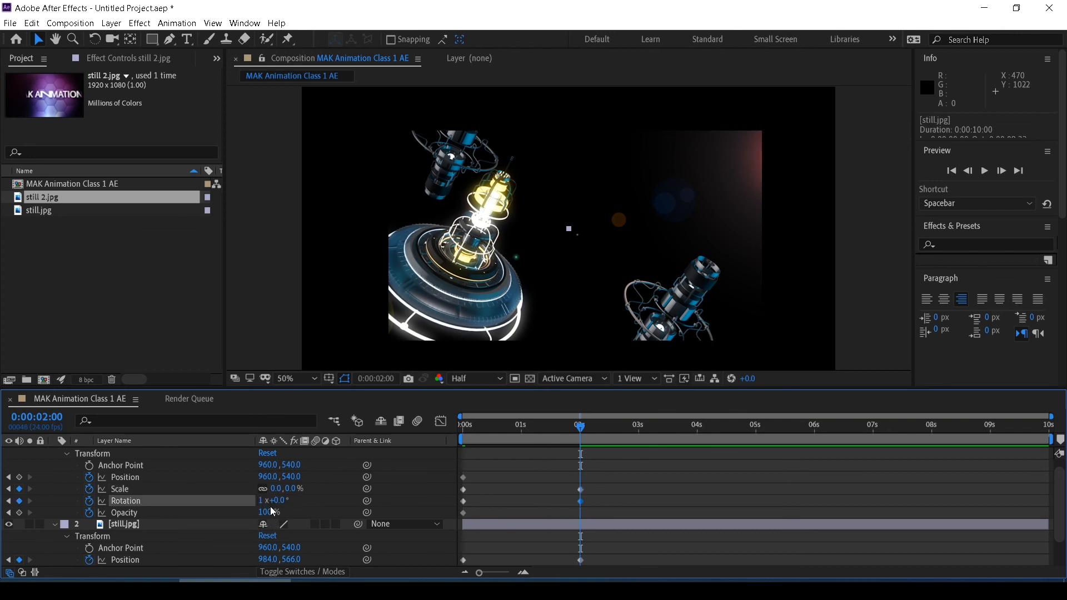
left_click_drag(265, 511, 229, 513)
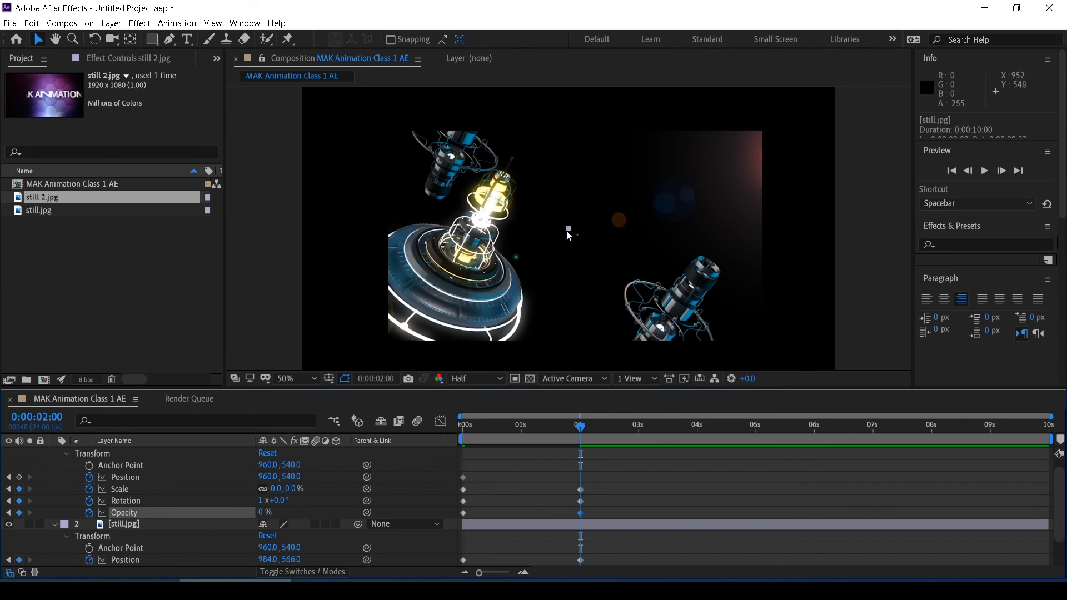
left_click_drag(569, 233, 794, 229)
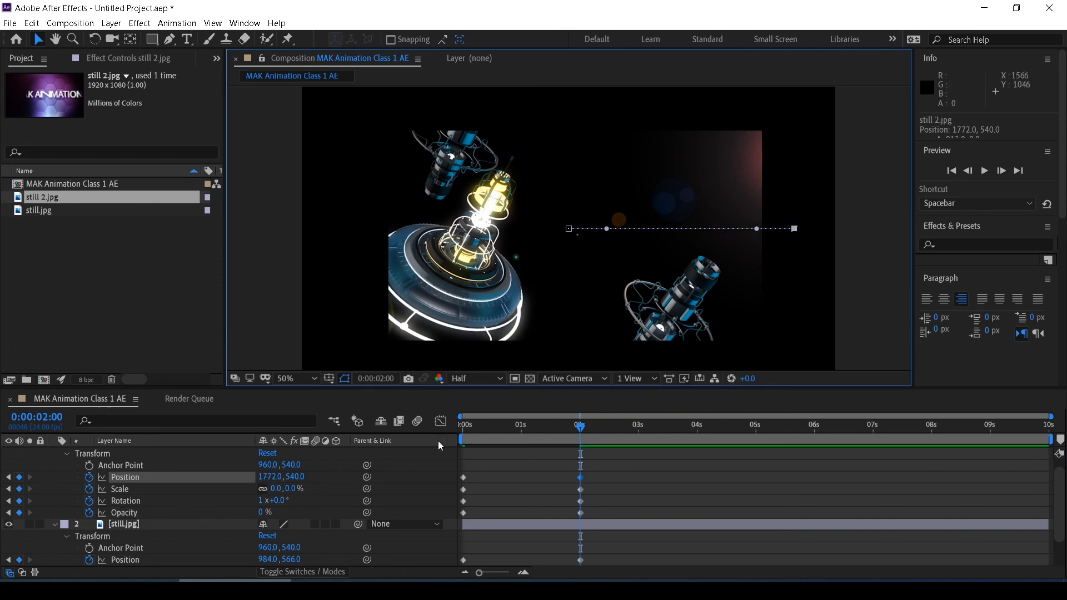
Preview the animation of both layers from 0:00:00:00 with nothing selected.
left_click_drag(476, 425, 402, 441)
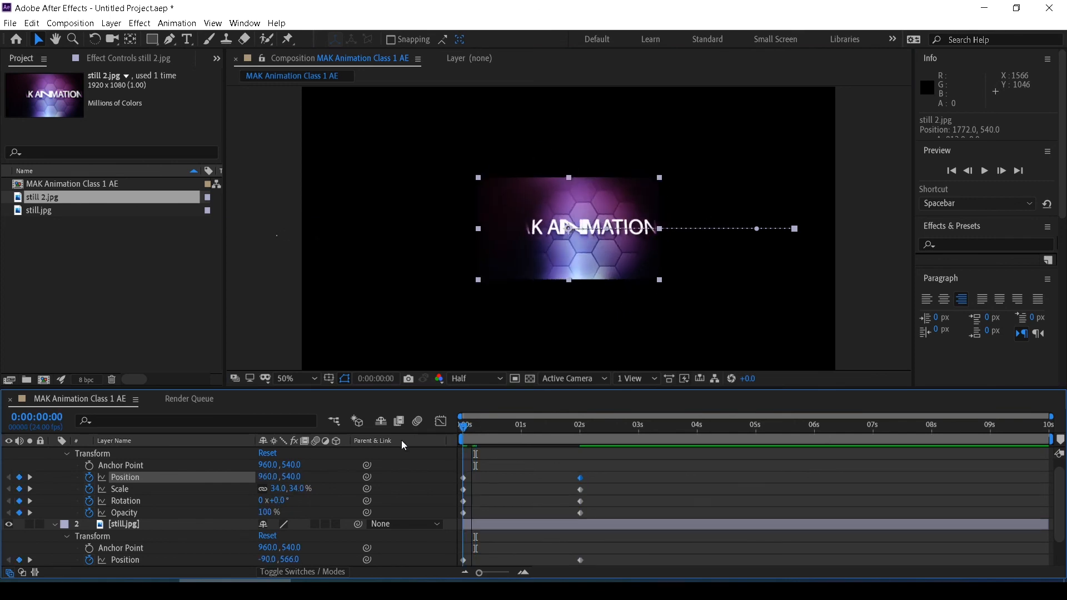
key("space")
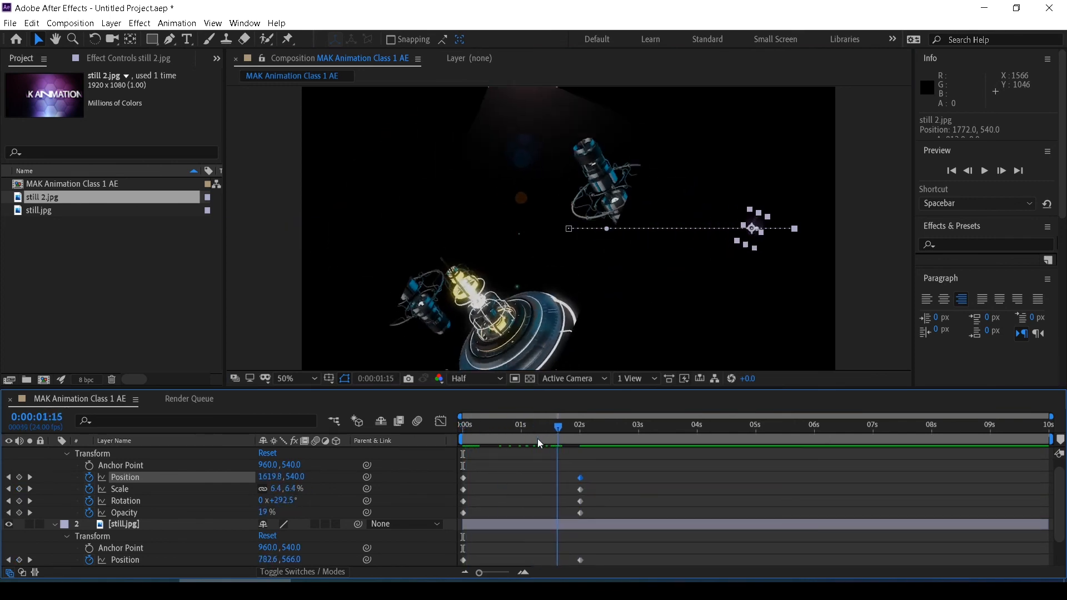
key("space")
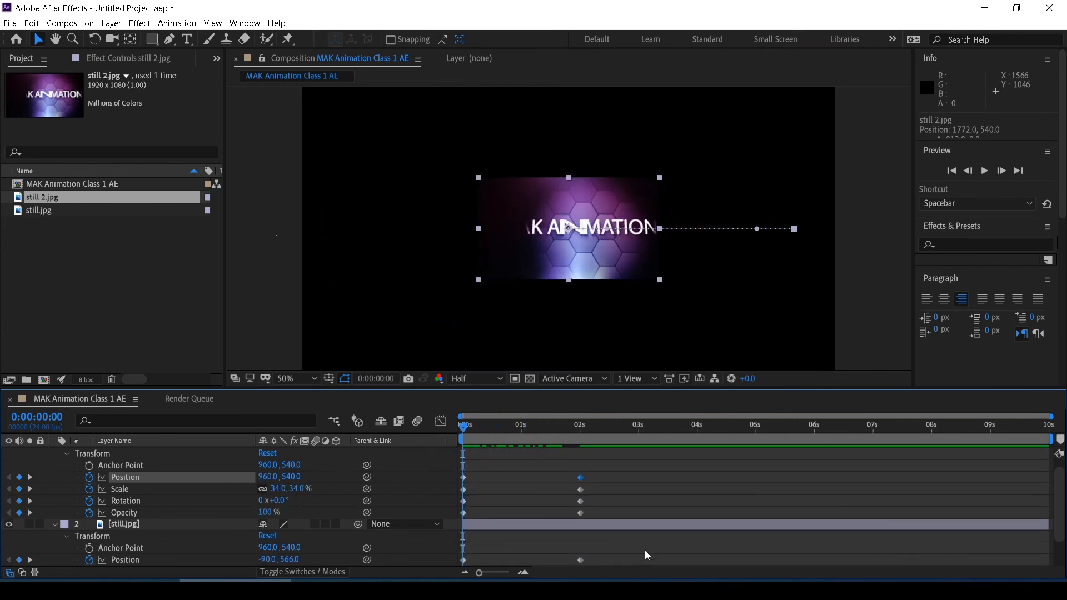
left_click(646, 555)
left_click(657, 590)
left_click(236, 462)
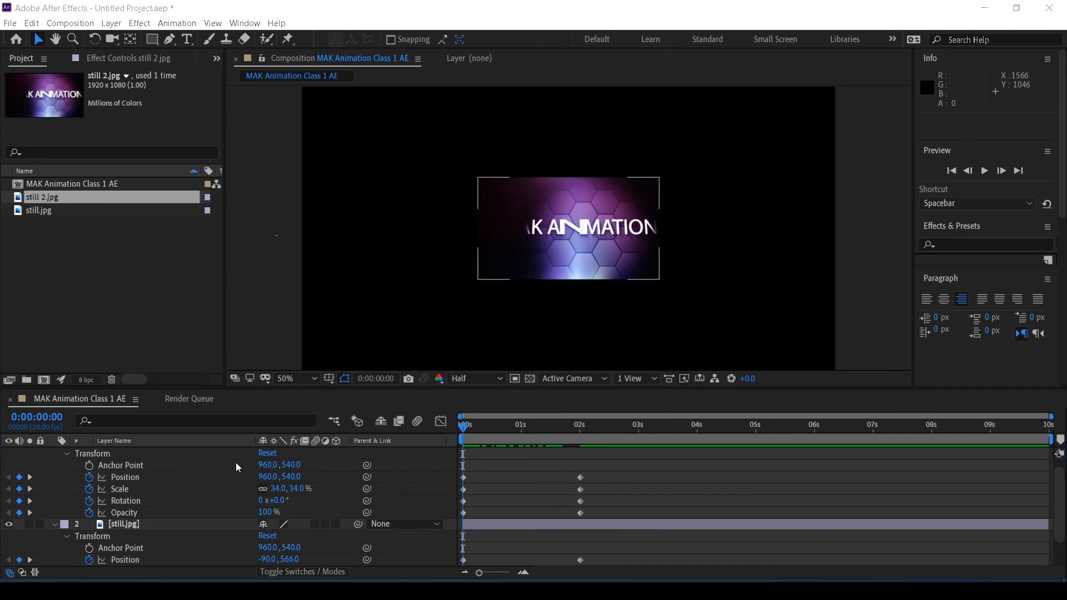
scroll(222, 500, "down", 2)
left_click(188, 562)
left_click(203, 536)
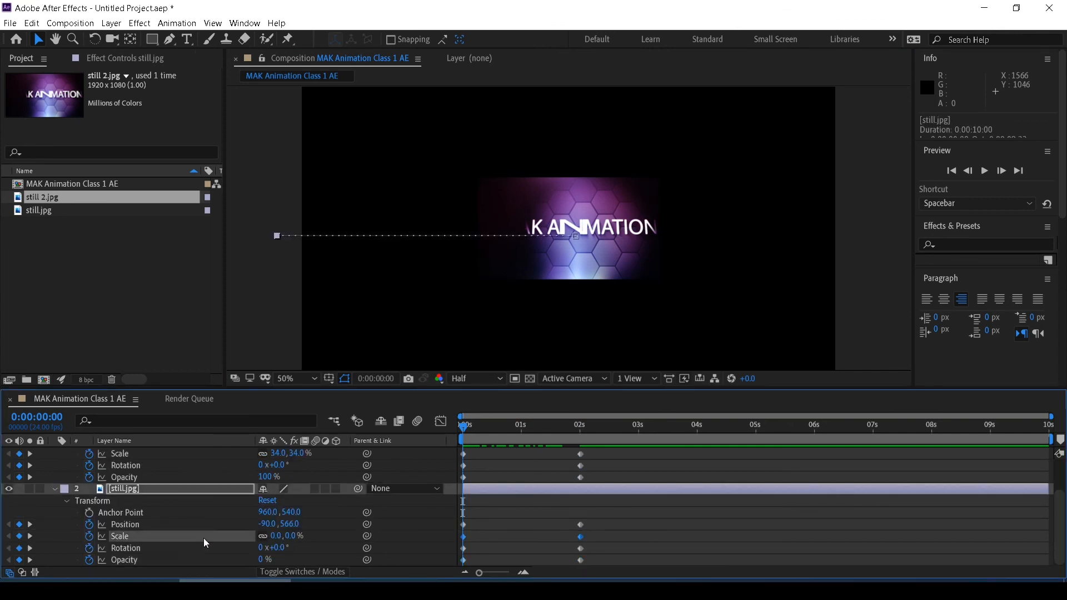
left_click(589, 582)
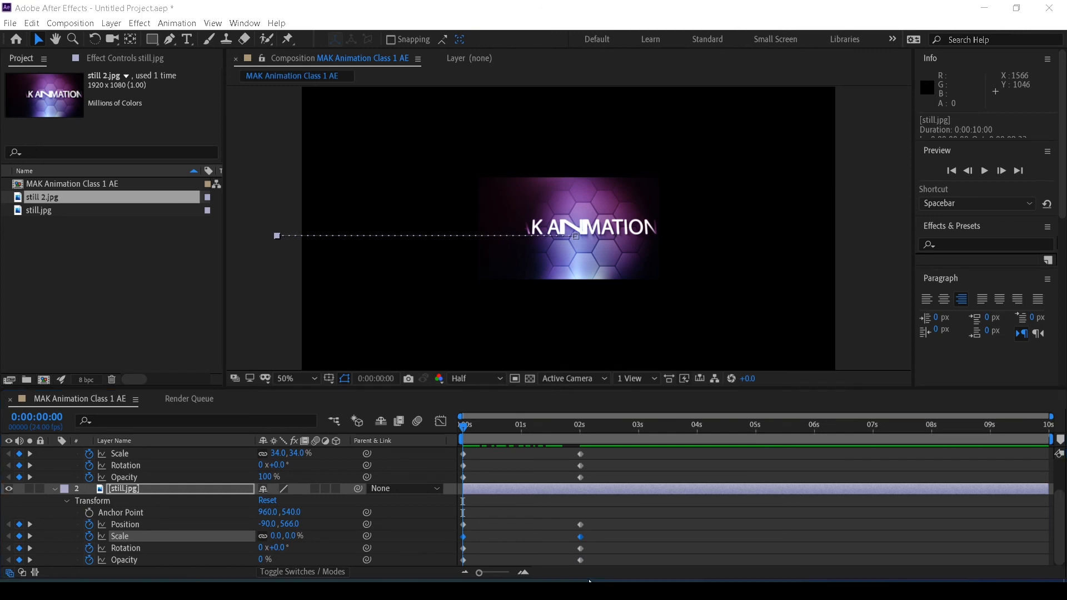
left_click(602, 579)
left_click(632, 509)
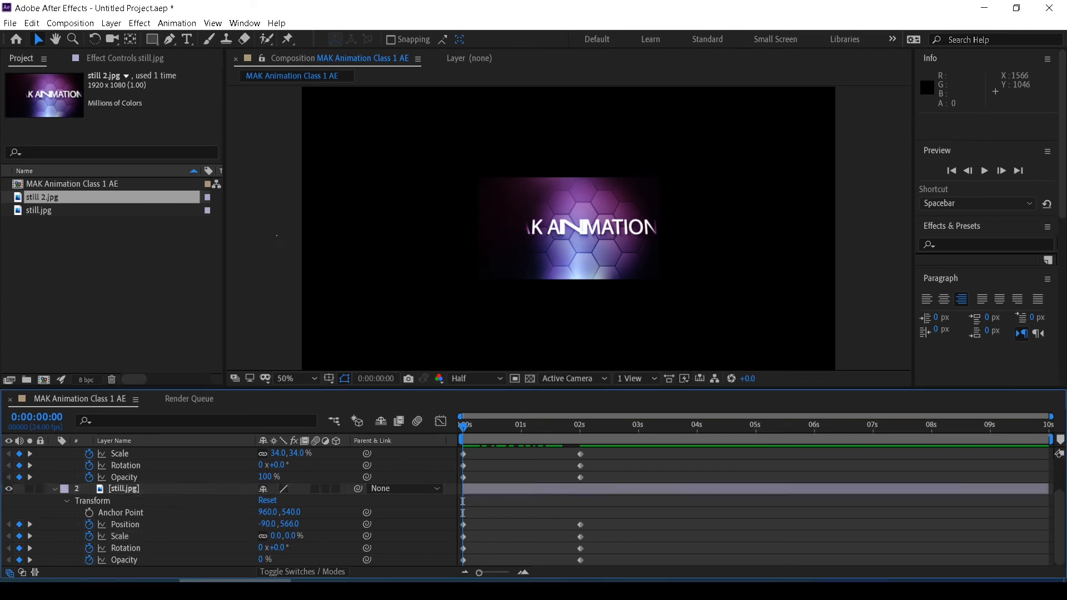
key("space")
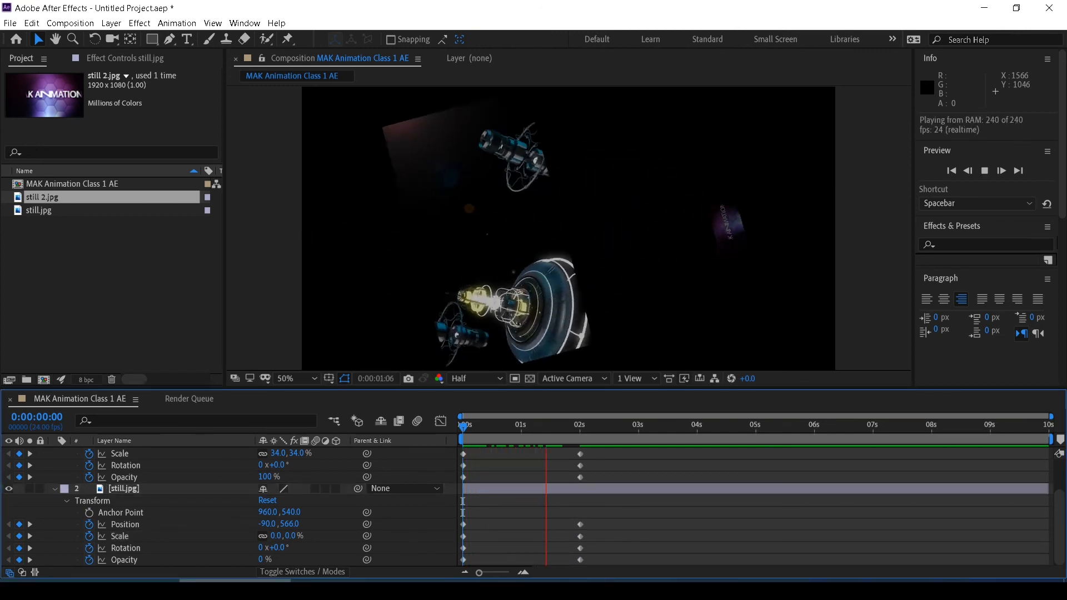
key("space")
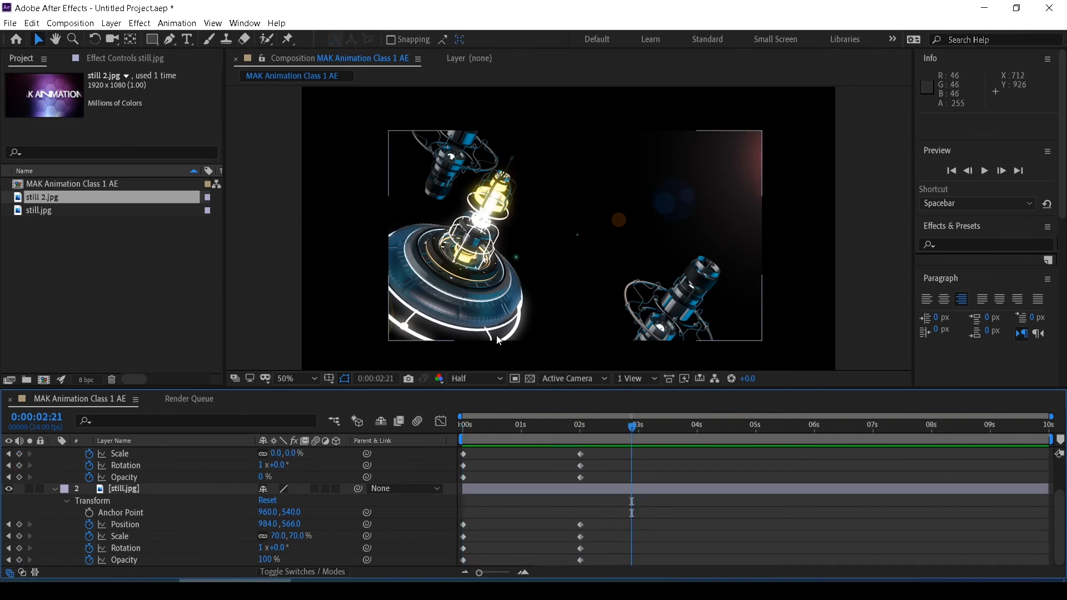
Move the current time to 0:00:02:00, shorten the work area to end at 0:00:02:01, and preview it.
left_click_drag(635, 433, 592, 483)
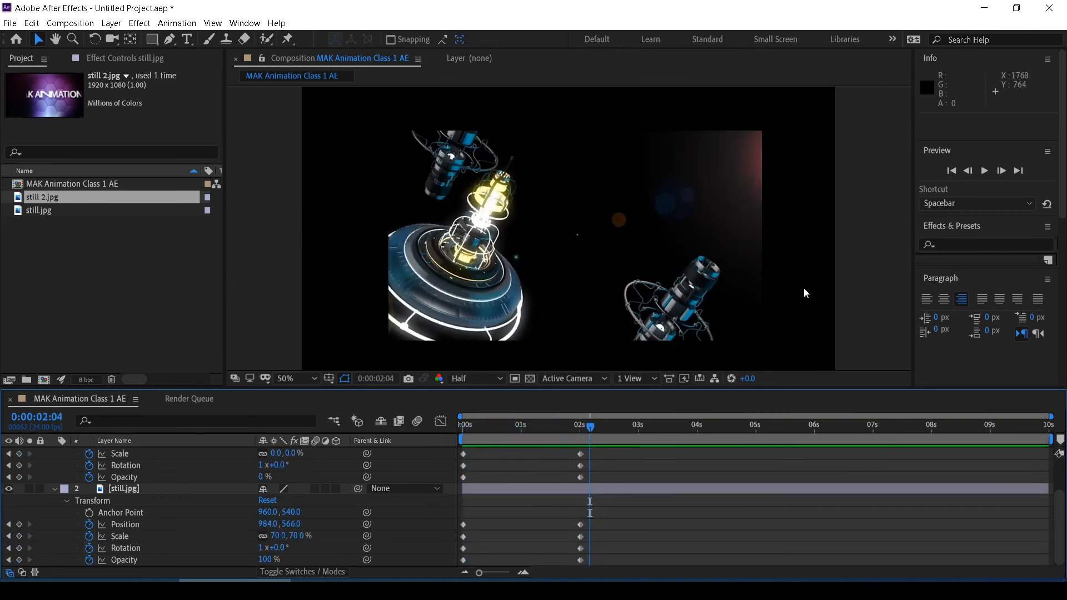
left_click_drag(593, 429, 582, 447)
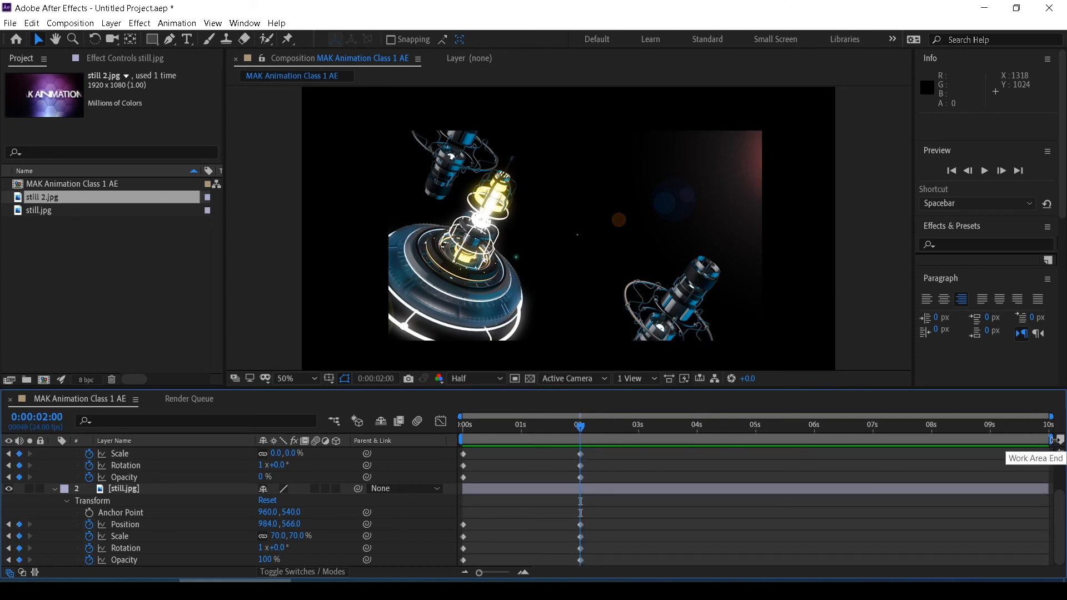
left_click_drag(1051, 439, 591, 483)
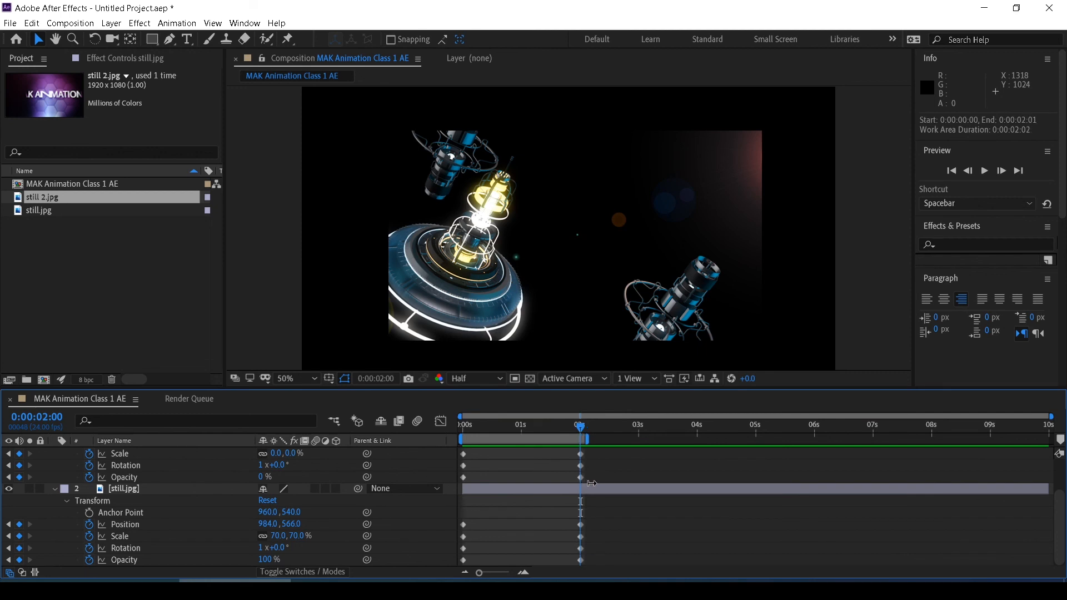
key("space")
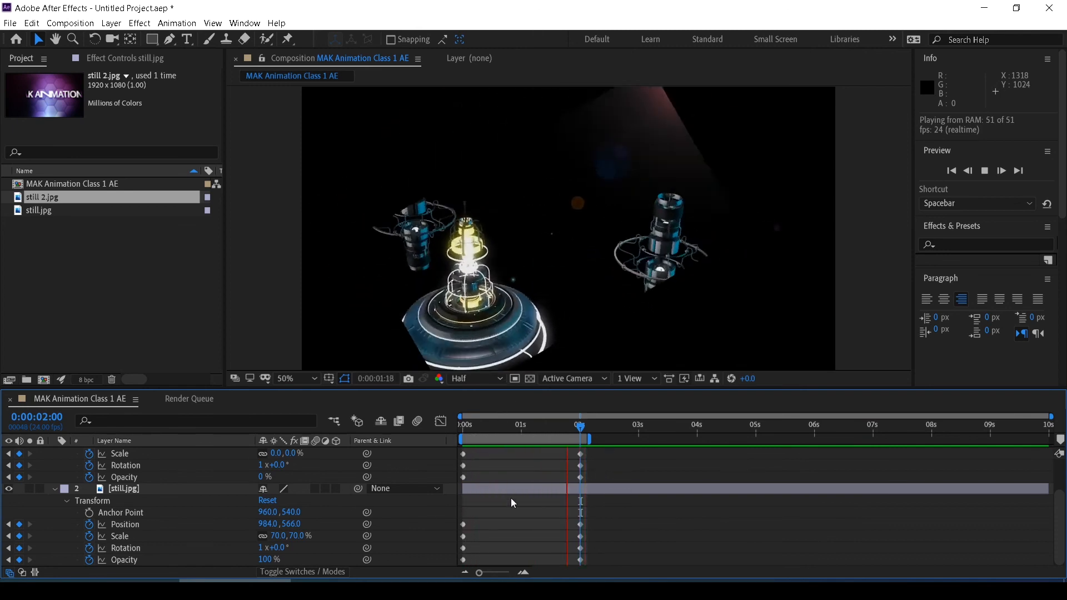
key("space")
Extend the work area back to the full composition, ending at 0:00:09:23.
left_click_drag(587, 439, 883, 447)
key("ctrl+z")
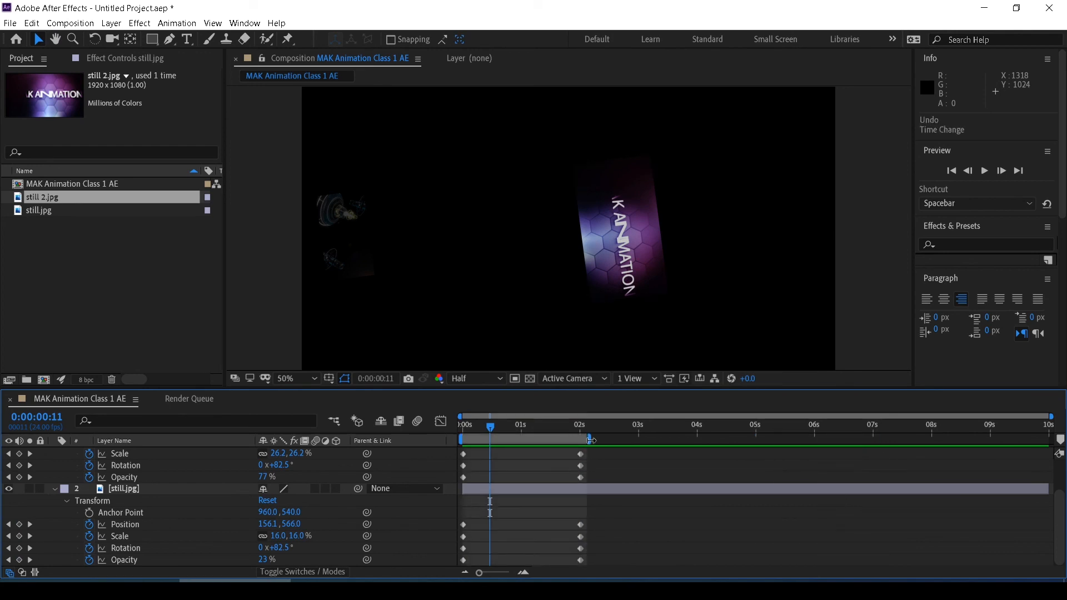
left_click_drag(591, 439, 1049, 441)
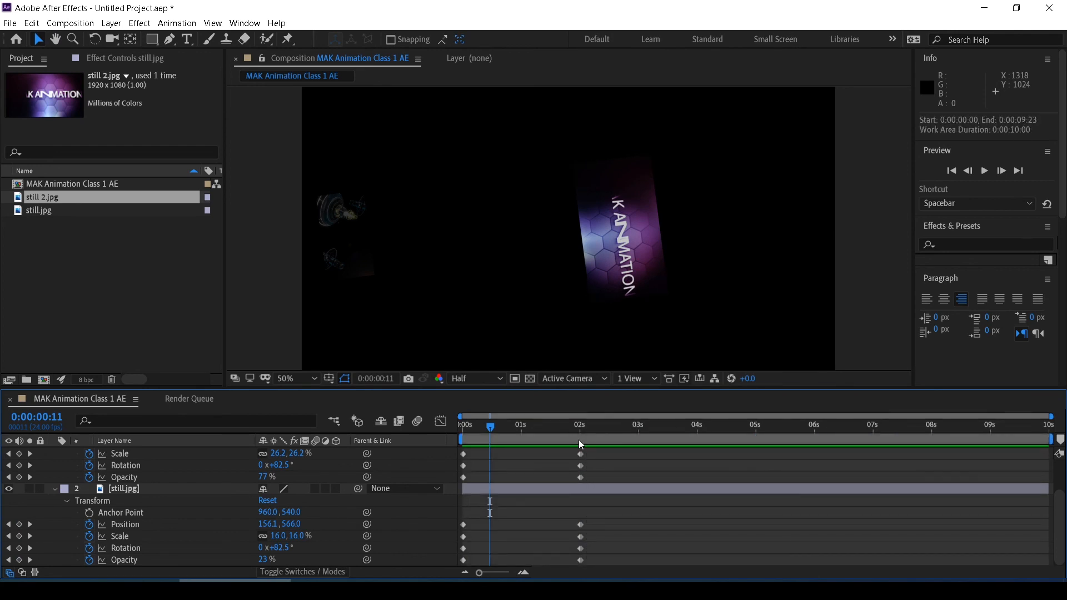
End the work area at the keyframes at 0:00:02:00 and preview the trimmed range.
left_click_drag(581, 434, 582, 434)
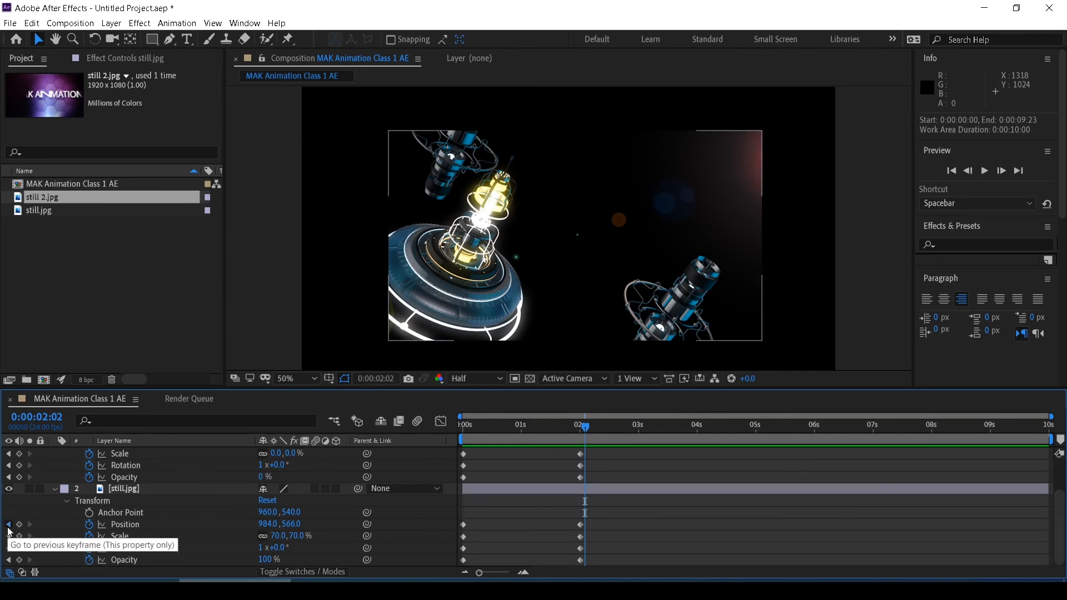
left_click(9, 537)
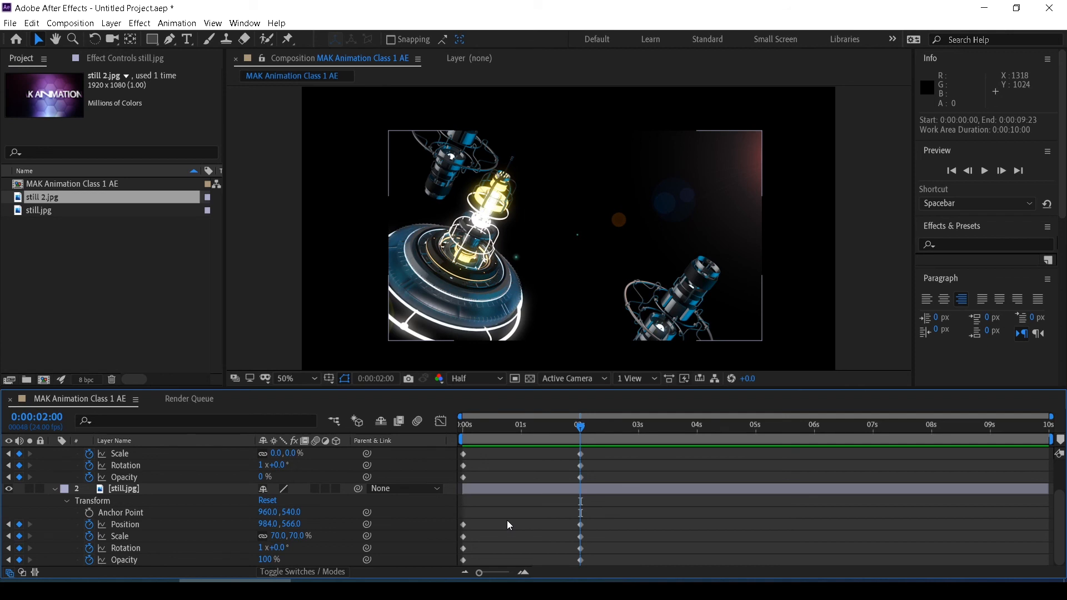
key("n")
key("space")
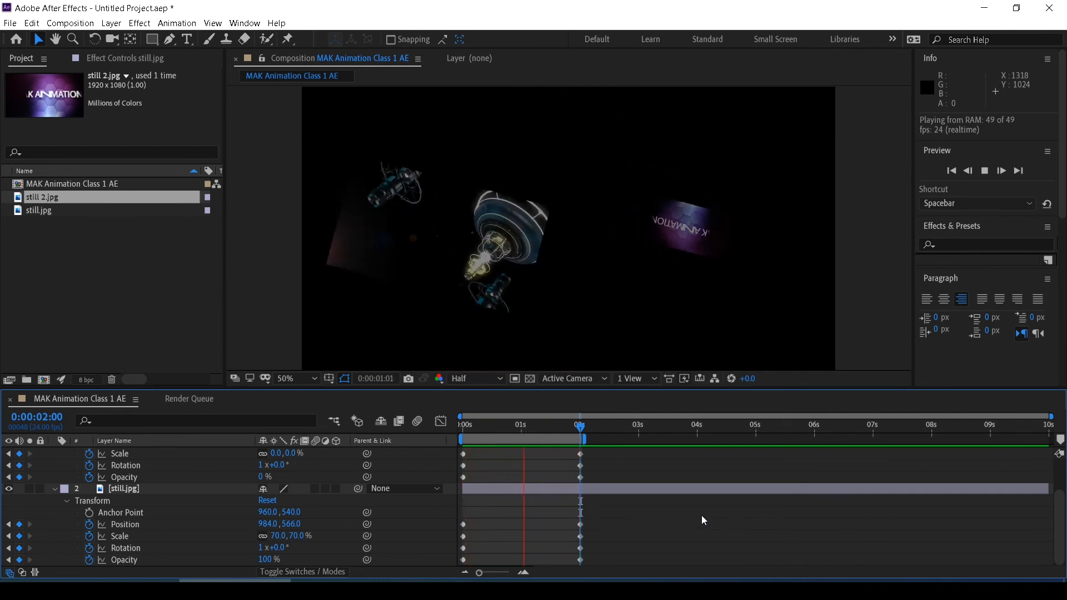
Stop the preview at 0:00:00:20 and collapse the properties of the still 2.jpg and still.jpg layers.
scroll(148, 534, "up", 3)
scroll(148, 534, "up", 1)
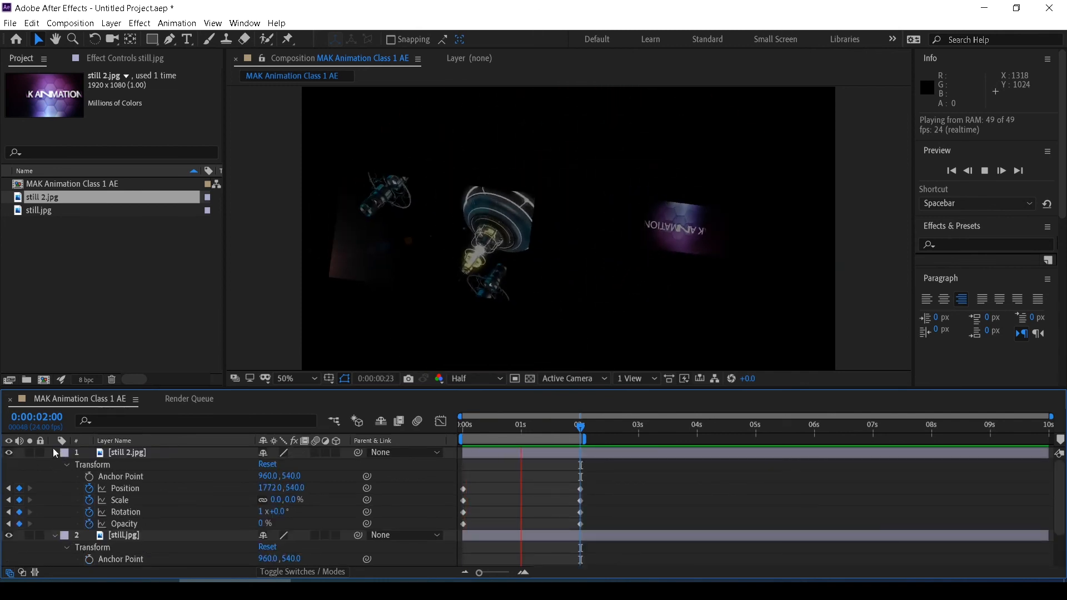
left_click(510, 427)
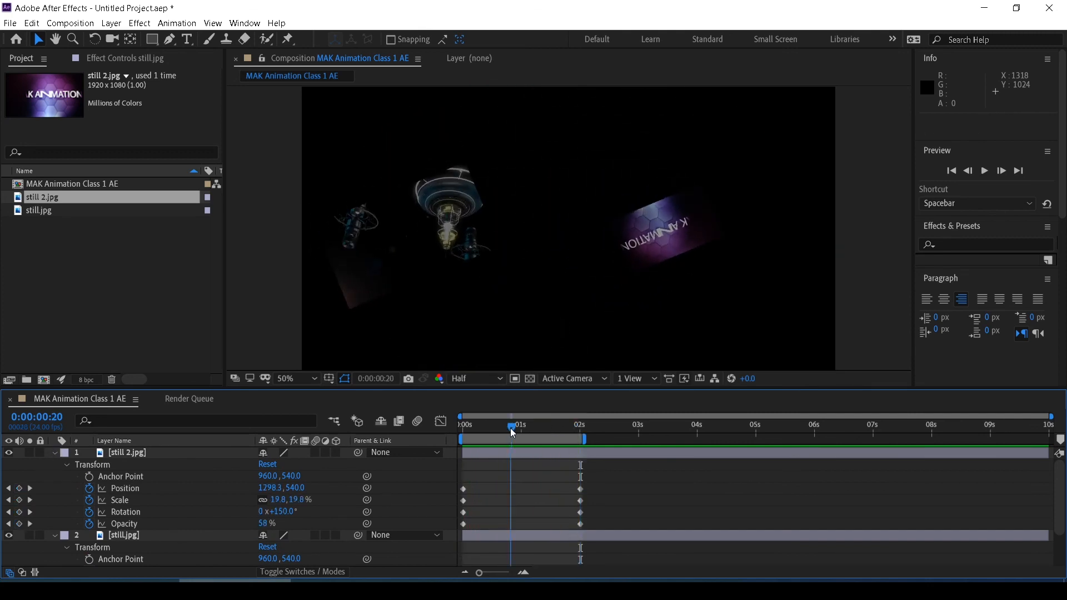
left_click(54, 453)
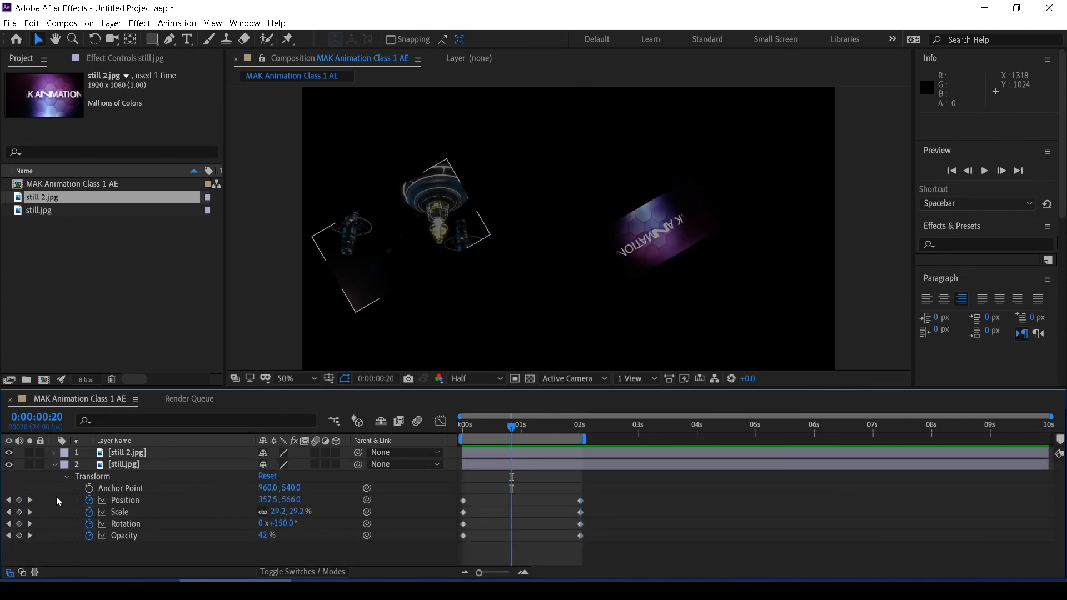
left_click(55, 465)
left_click(41, 473)
Show only the keyframed properties of both layers, and step through still 2.jpg's Scale keyframes to 0:00:02:00.
left_click(122, 465)
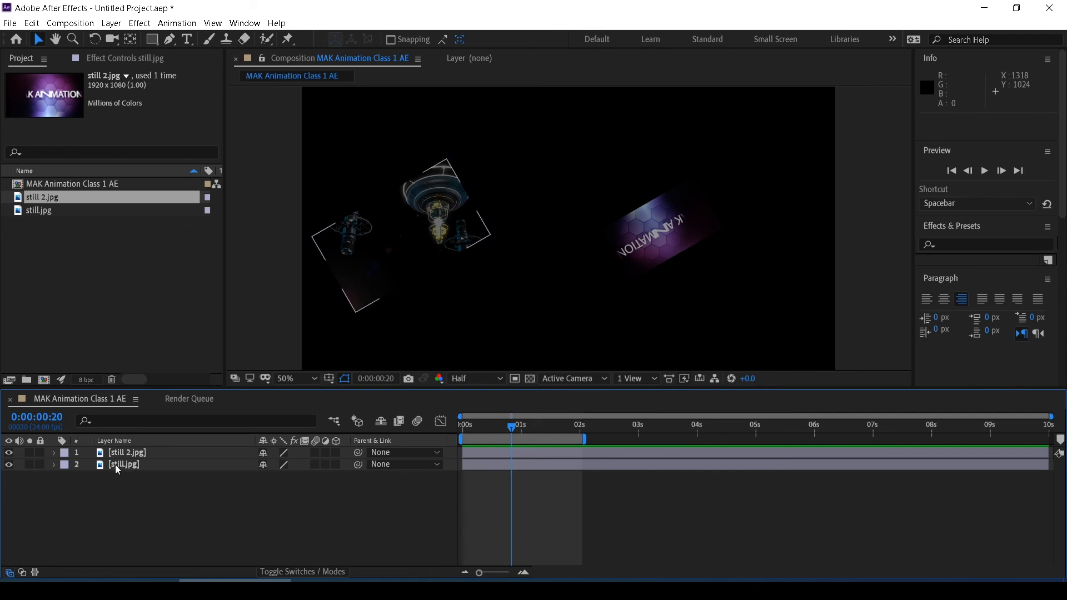
left_click(115, 464)
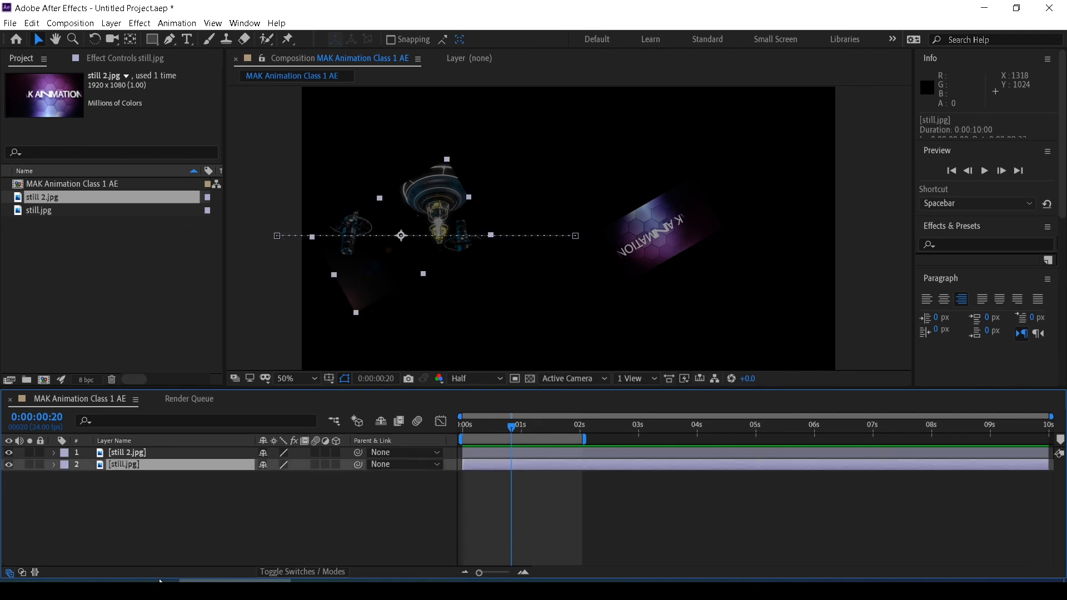
key("u")
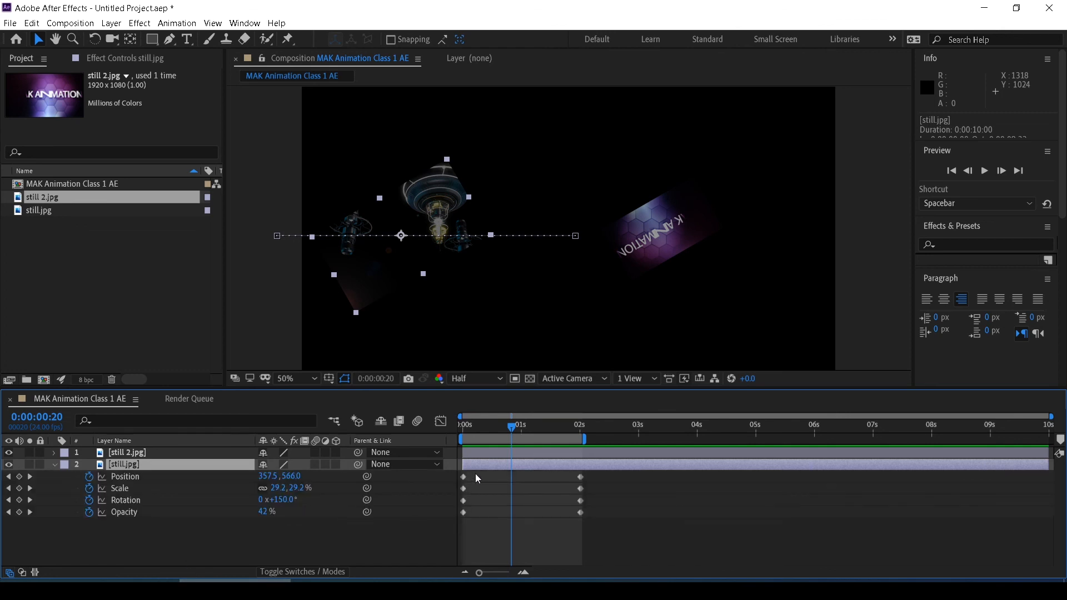
left_click(125, 452)
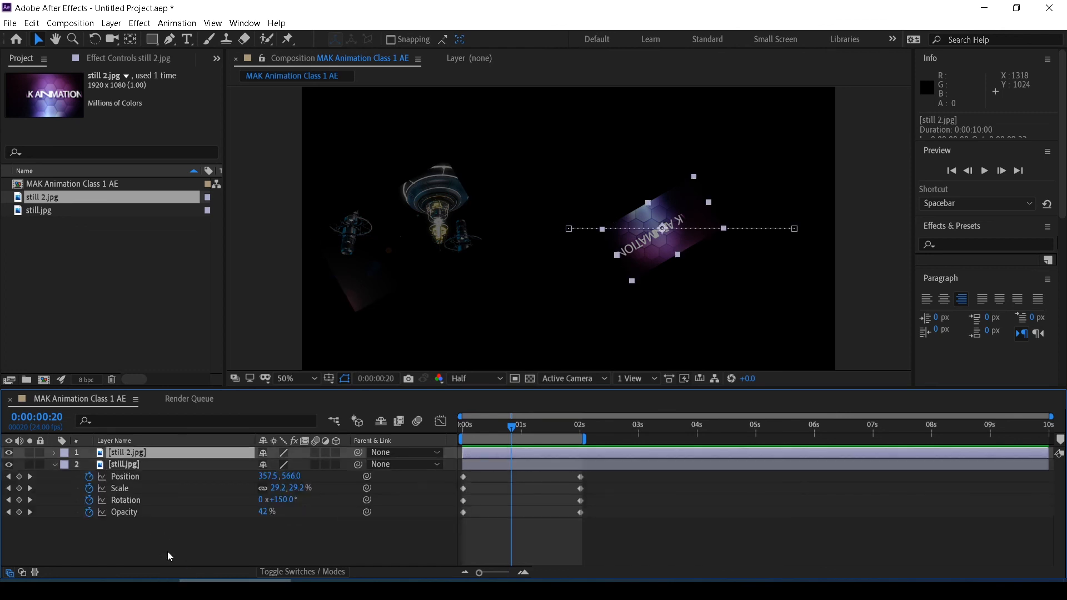
key("u")
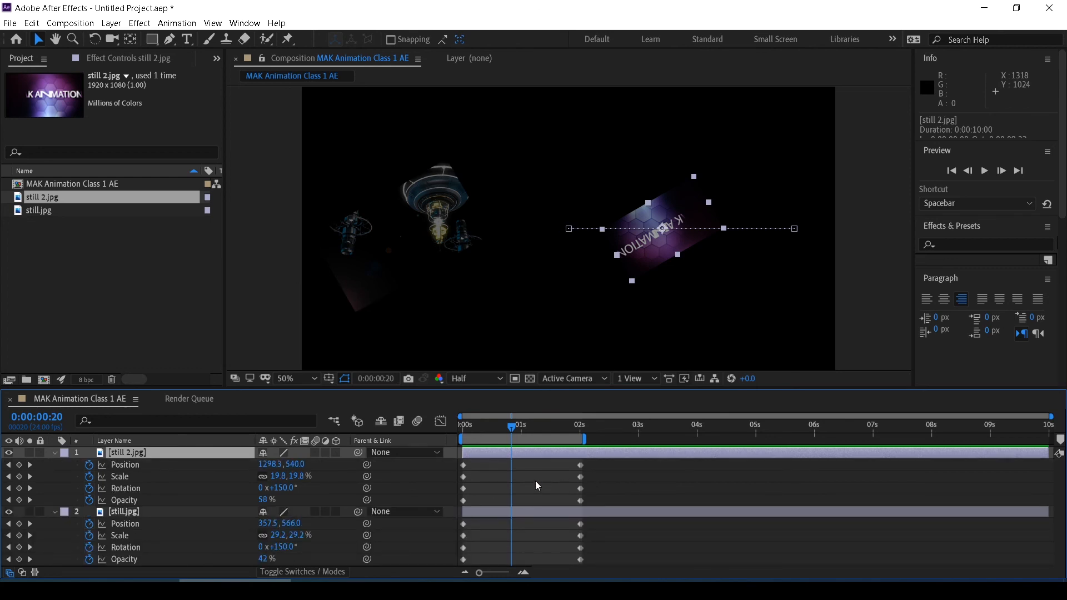
left_click(9, 476)
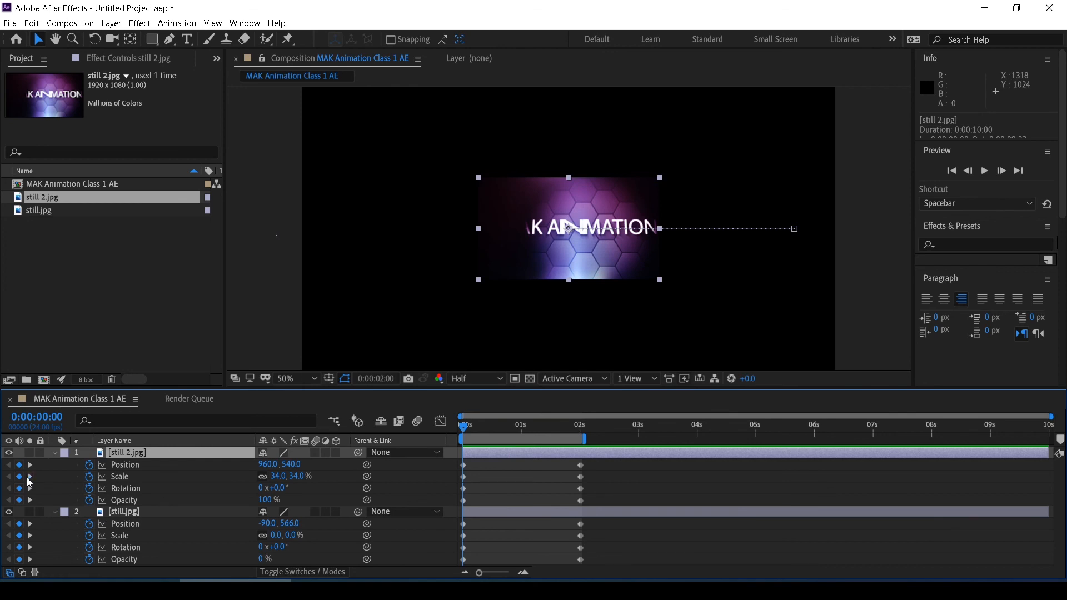
left_click(29, 477)
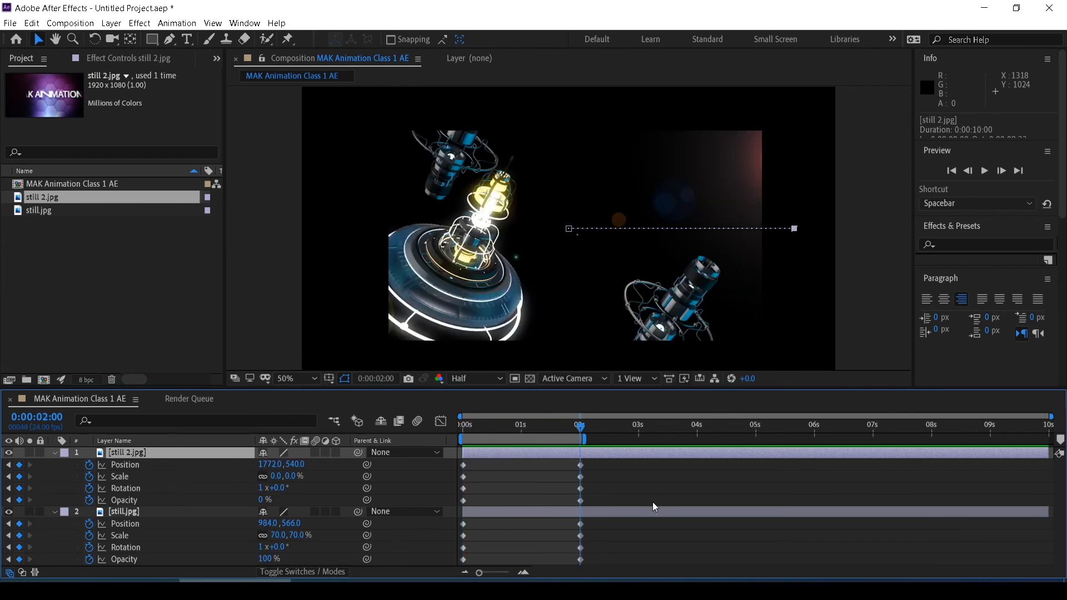